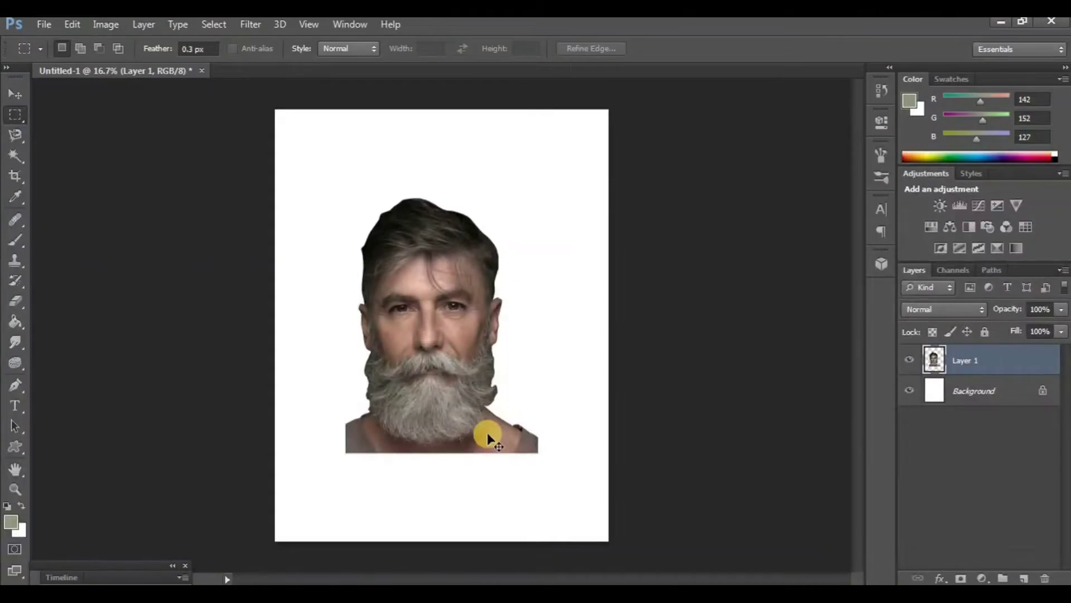
Put the cut-out portrait on Layer 1 into Free Transform for resizing.
{"action": "key", "text": "ctrl+t"}
Move the portrait up-left and enlarge it to about 142% width.
{"action": "left_click_drag", "start_coordinate": [460, 387], "coordinate": [431, 340]}
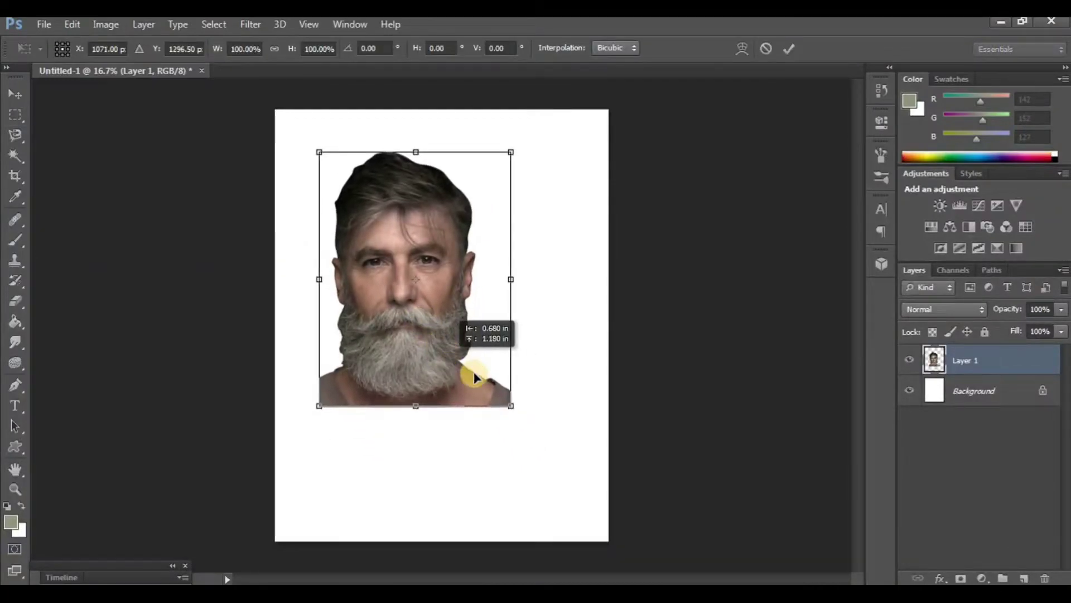
{"action": "left_click_drag", "start_coordinate": [508, 402], "coordinate": [591, 507]}
{"action": "left_click_drag", "start_coordinate": [505, 474], "coordinate": [508, 466]}
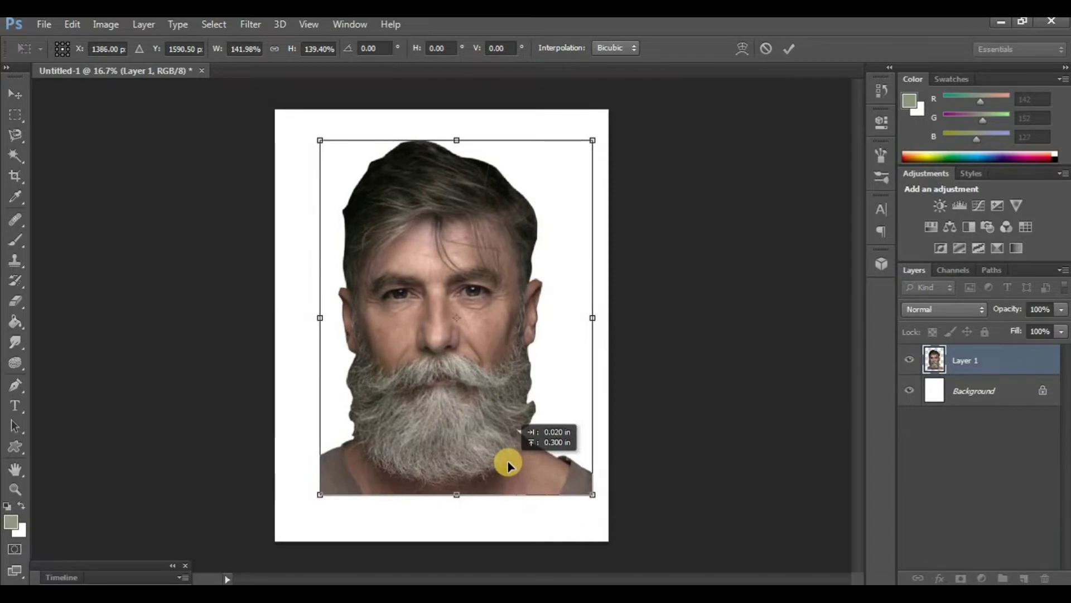
{"action": "key", "text": "Return"}
{"action": "key", "text": "m"}
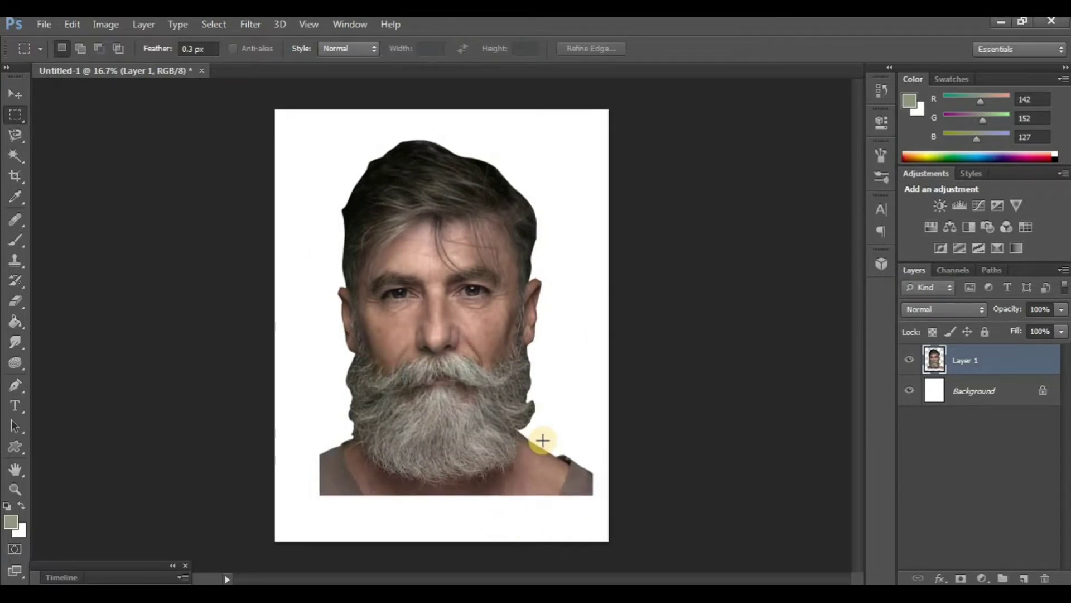
Duplicate the portrait layer and apply Auto Tone, Auto Contrast and Auto Color to the copy.
{"action": "key", "text": "ctrl+j"}
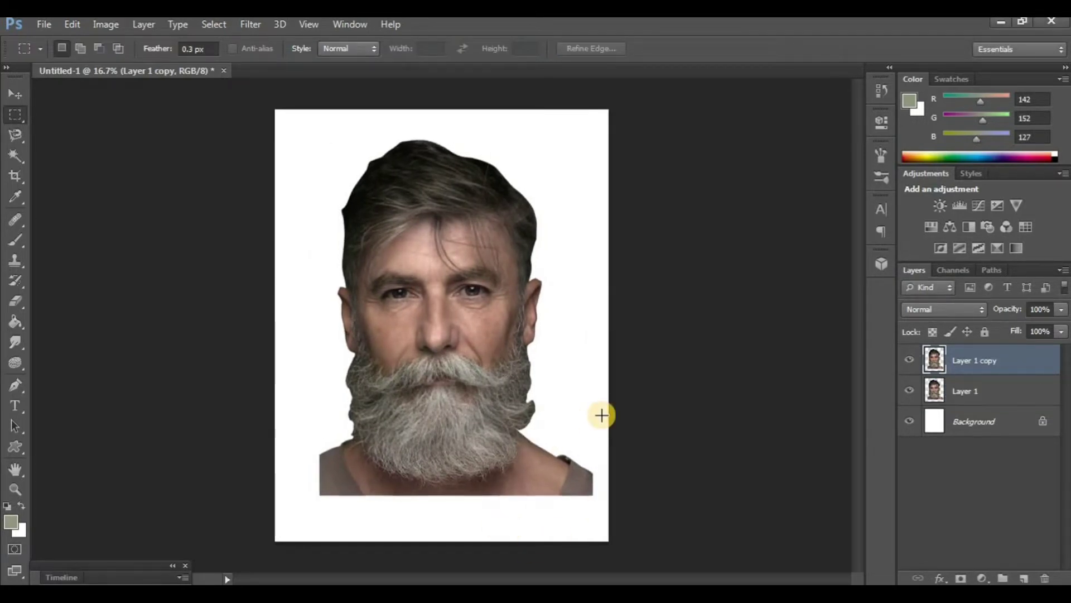
{"action": "left_click", "coordinate": [145, 24]}
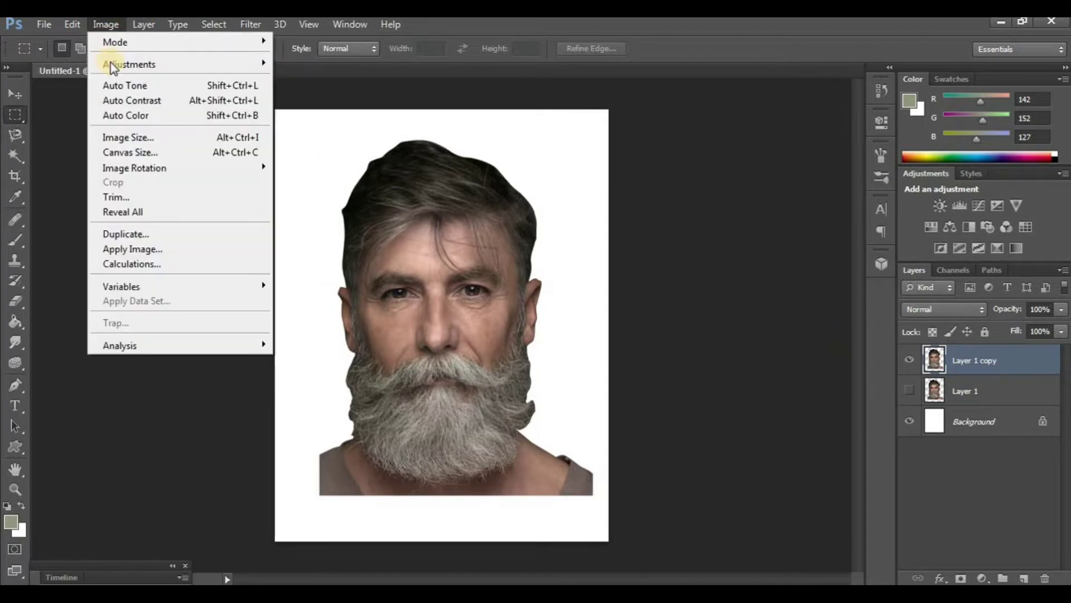
{"action": "left_click", "coordinate": [123, 89]}
{"action": "left_click", "coordinate": [102, 24]}
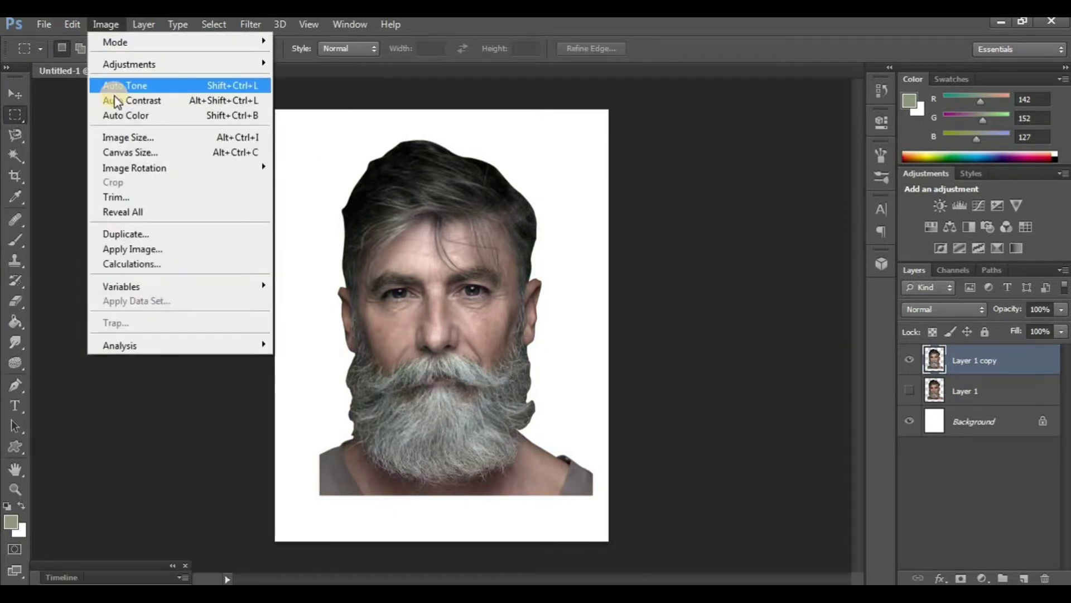
{"action": "left_click", "coordinate": [114, 95]}
{"action": "left_click", "coordinate": [106, 24]}
{"action": "left_click", "coordinate": [125, 111]}
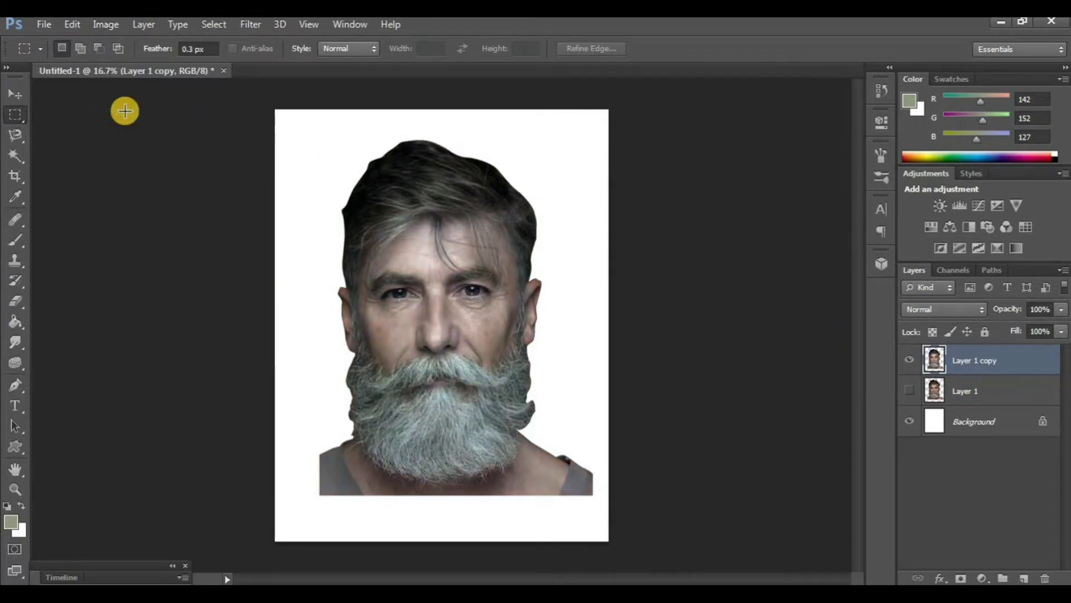
Sharpen the copy with Unsharp Mask at radius 5.8.
{"action": "left_click", "coordinate": [250, 24]}
{"action": "mouse_move", "coordinate": [322, 201]}
{"action": "left_click", "coordinate": [425, 257]}
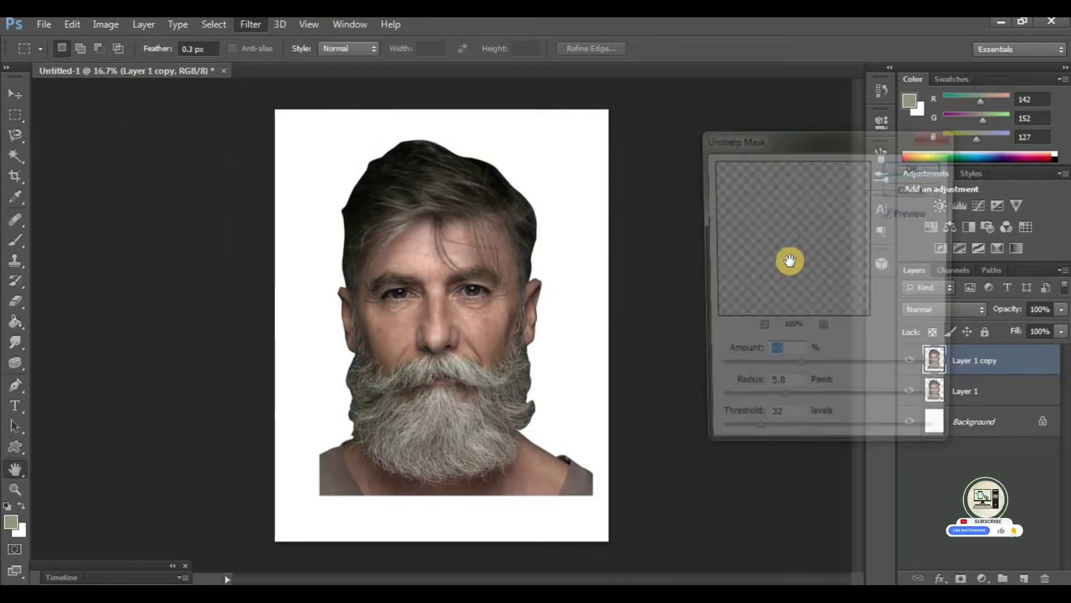
{"action": "left_click", "coordinate": [887, 166]}
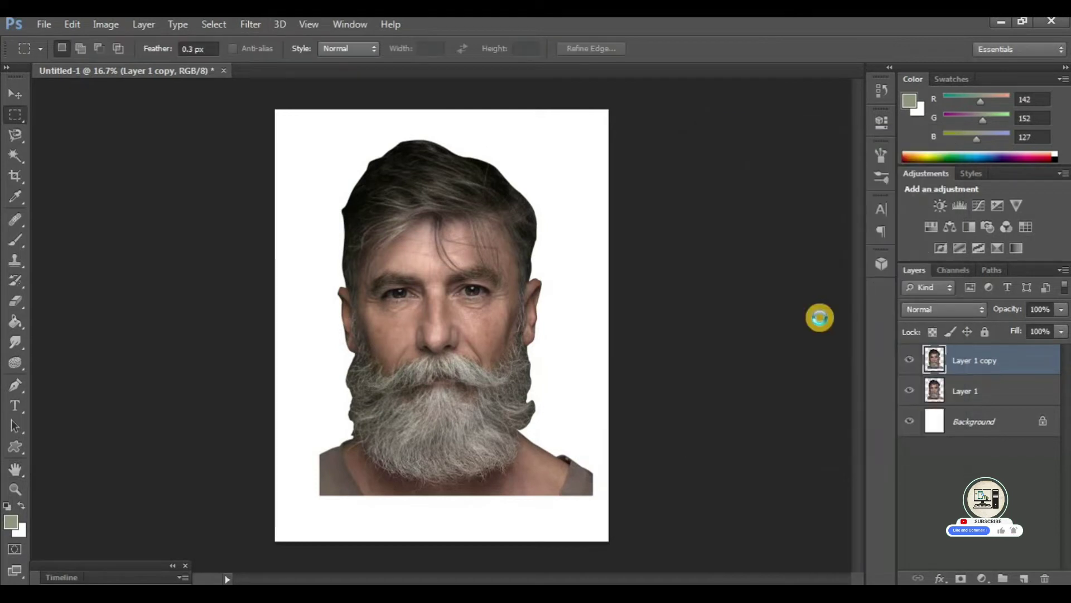
Add a dark grey-brown #4a4542 Solid Color fill layer above the Background.
{"action": "left_click", "coordinate": [970, 428]}
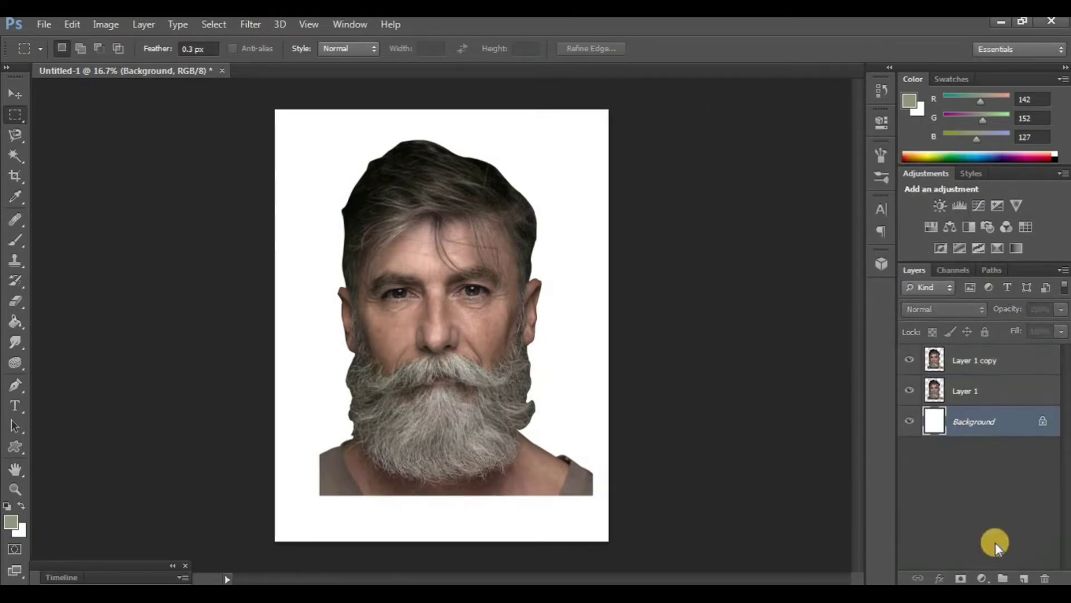
{"action": "left_click", "coordinate": [983, 578]}
{"action": "left_click", "coordinate": [932, 237]}
{"action": "left_click", "coordinate": [323, 478]}
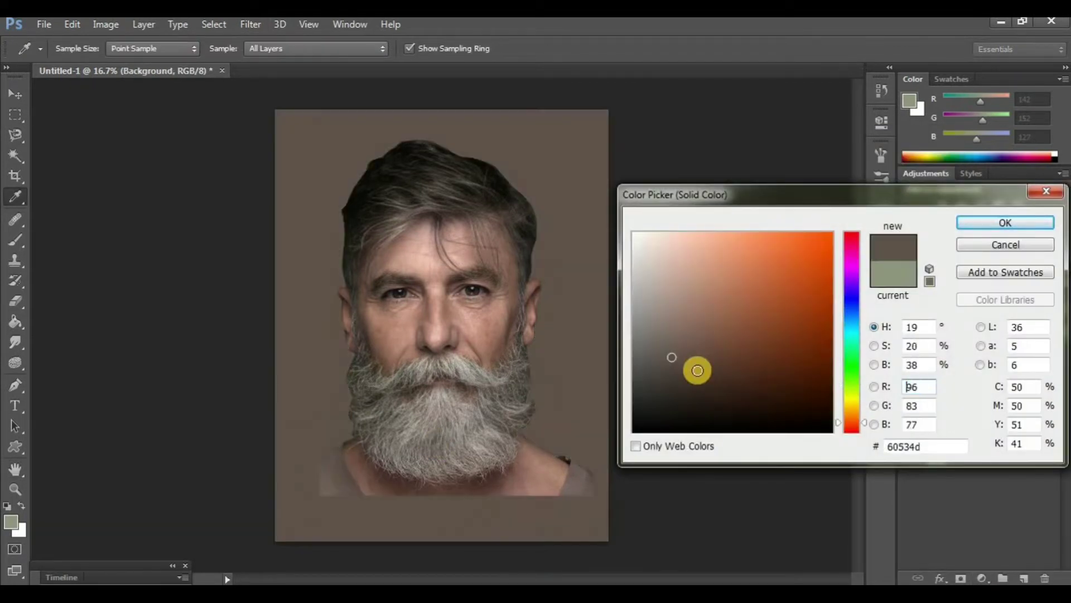
{"action": "left_click_drag", "start_coordinate": [655, 370], "coordinate": [653, 375]}
{"action": "left_click", "coordinate": [1046, 222]}
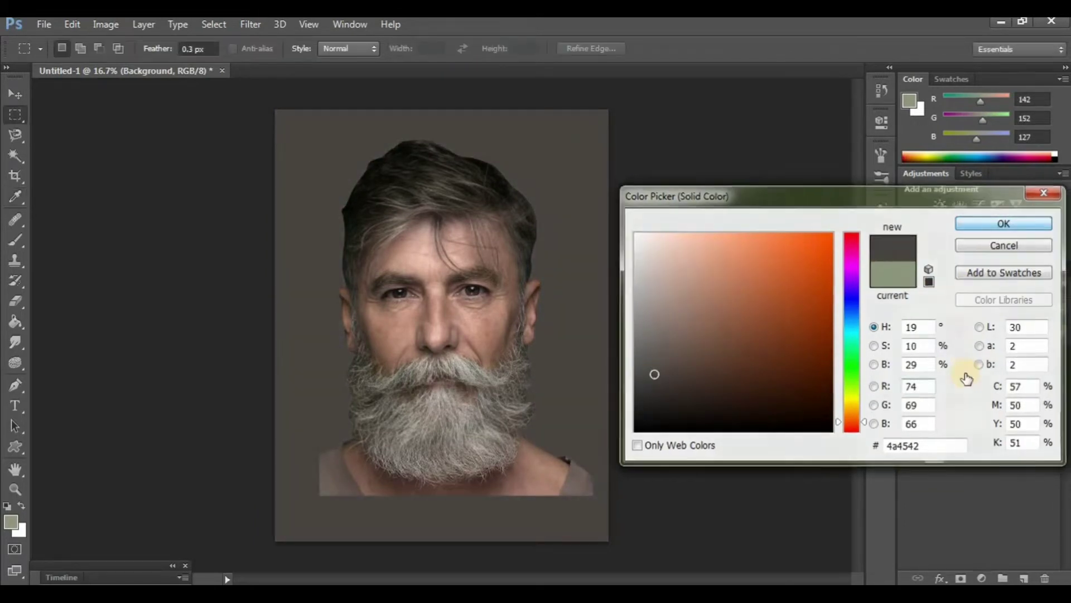
{"action": "left_click", "coordinate": [964, 362]}
{"action": "left_click", "coordinate": [15, 342]}
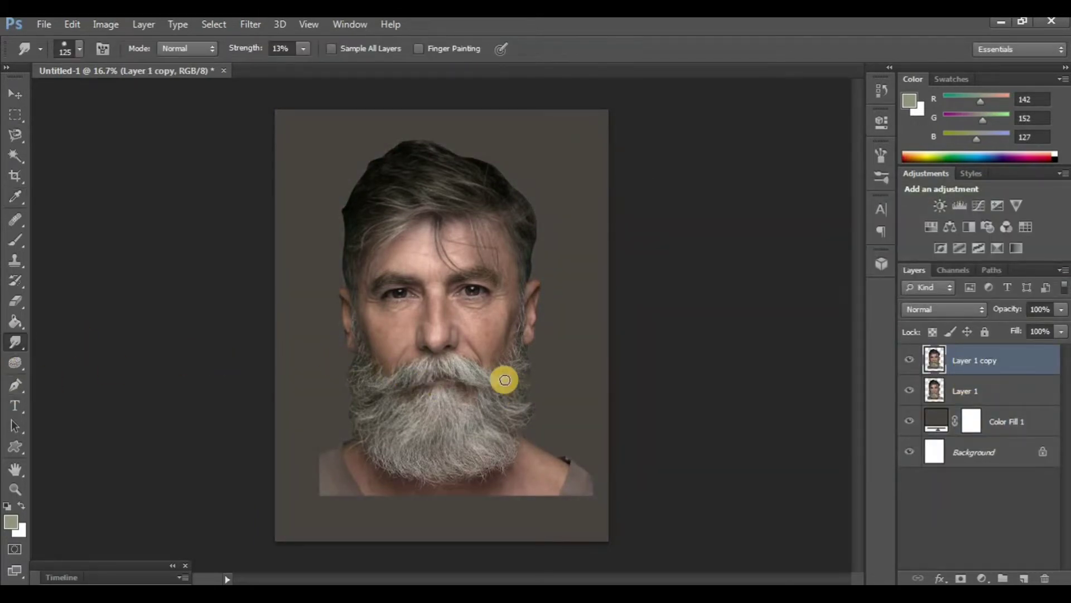
Zoom in on the forehead and set Smudge strength to 28%.
{"action": "key", "text": "ctrl+plus"}
{"action": "key", "text": "ctrl+plus"}
{"action": "key", "text": "ctrl+plus"}
{"action": "key", "text": "ctrl+plus"}
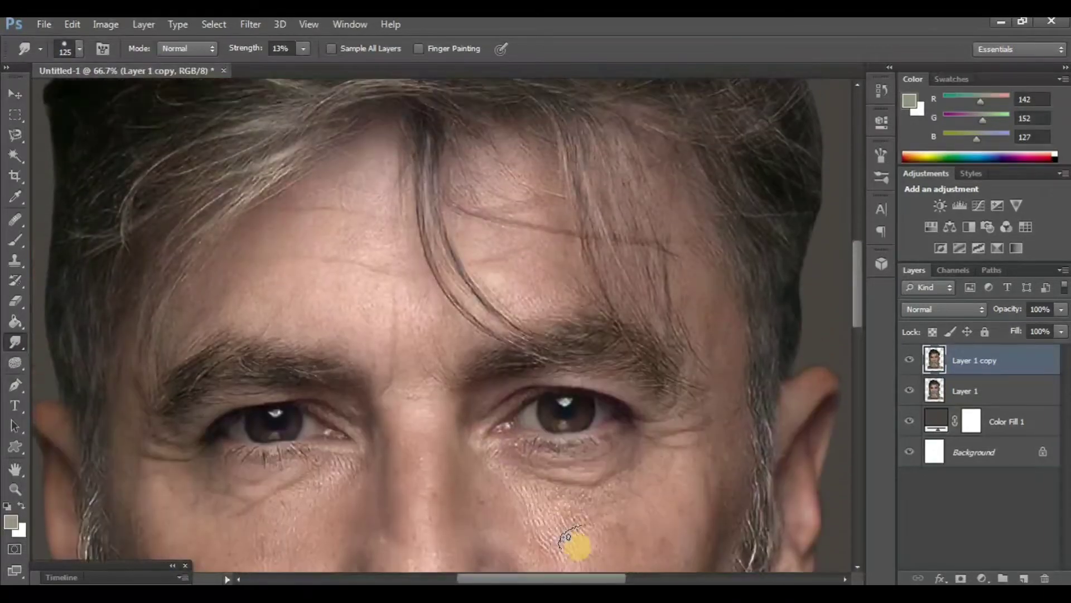
{"action": "key", "text": "2"}
{"action": "key", "text": "8"}
{"action": "scroll", "coordinate": [339, 289], "scroll_direction": "left", "scroll_amount": 2}
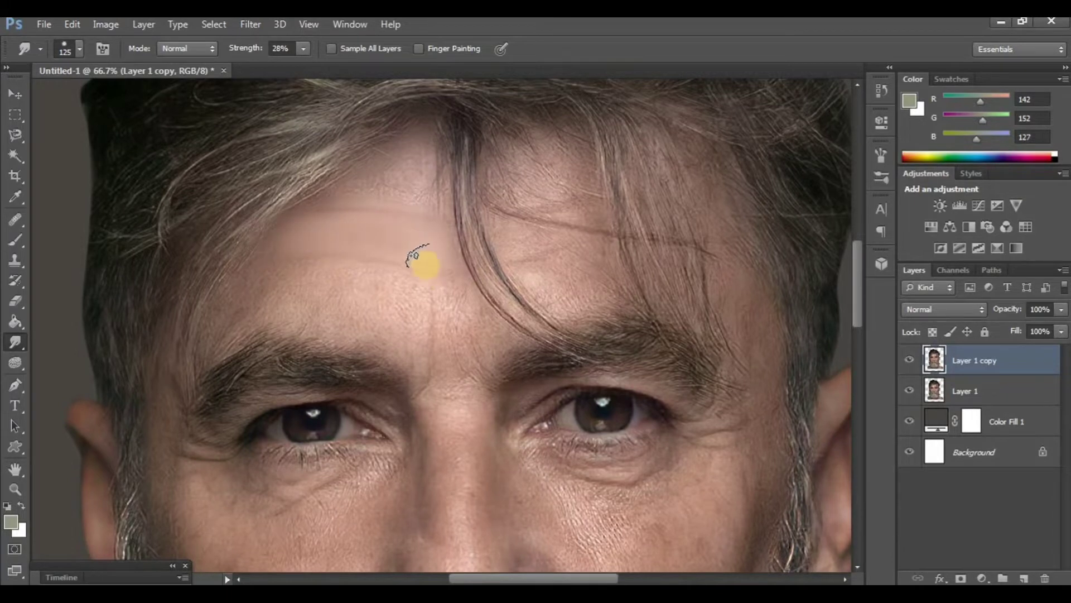
{"action": "scroll", "coordinate": [420, 245], "scroll_direction": "up", "scroll_amount": 2}
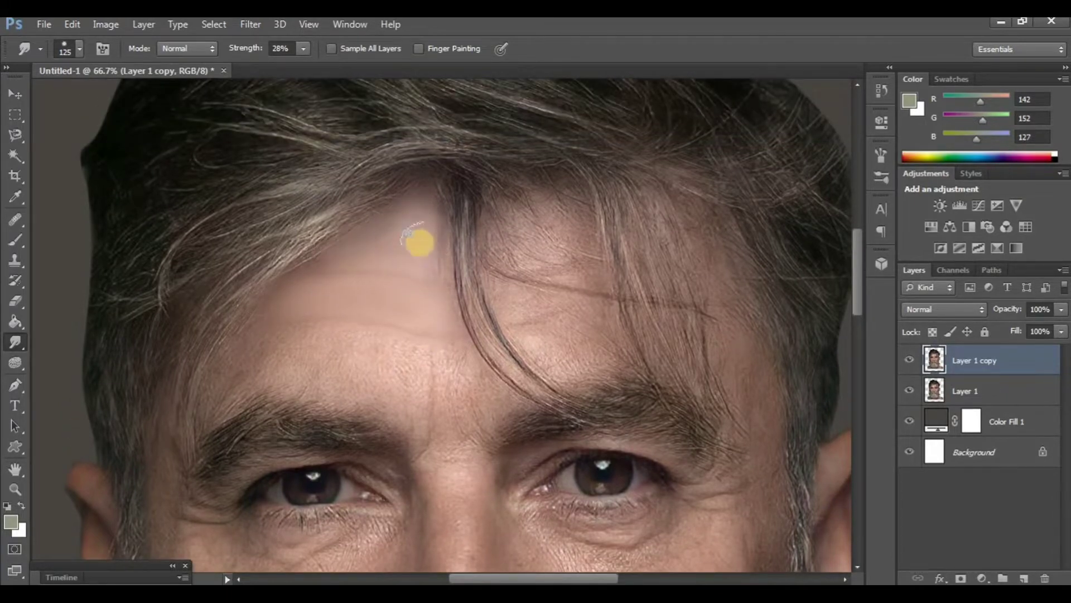
{"action": "scroll", "coordinate": [421, 241], "scroll_direction": "right", "scroll_amount": 2}
Smear hair strands across the forehead, compare with the original, and shrink the brush to 90.
{"action": "left_click_drag", "start_coordinate": [410, 190], "coordinate": [491, 391]}
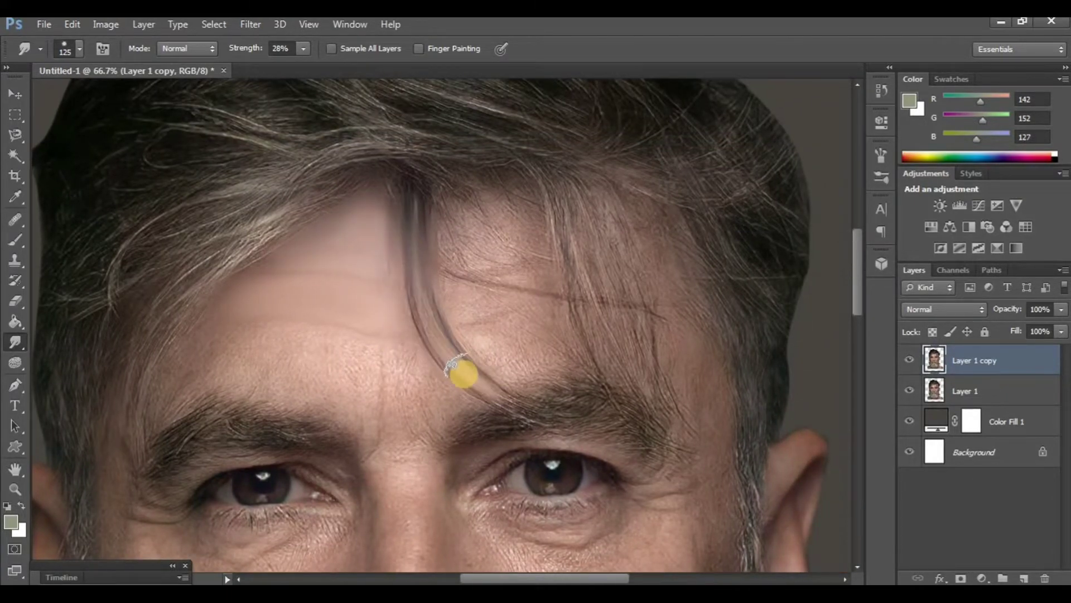
{"action": "scroll", "coordinate": [463, 296], "scroll_direction": "right", "scroll_amount": 2}
{"action": "scroll", "coordinate": [463, 296], "scroll_direction": "up", "scroll_amount": 1}
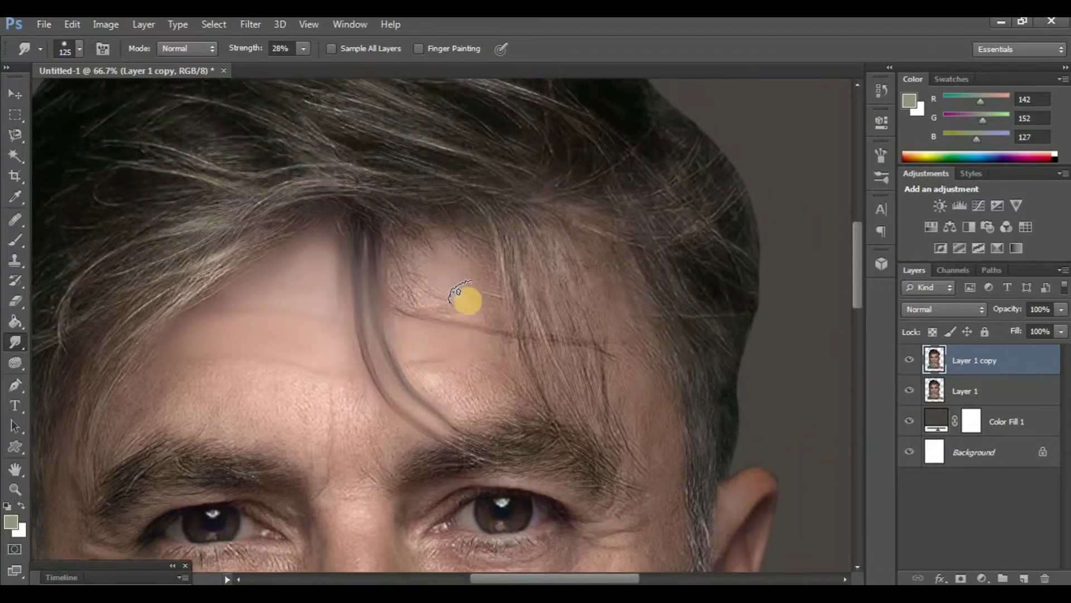
{"action": "scroll", "coordinate": [514, 443], "scroll_direction": "down", "scroll_amount": 2}
{"action": "scroll", "coordinate": [569, 454], "scroll_direction": "left", "scroll_amount": 2}
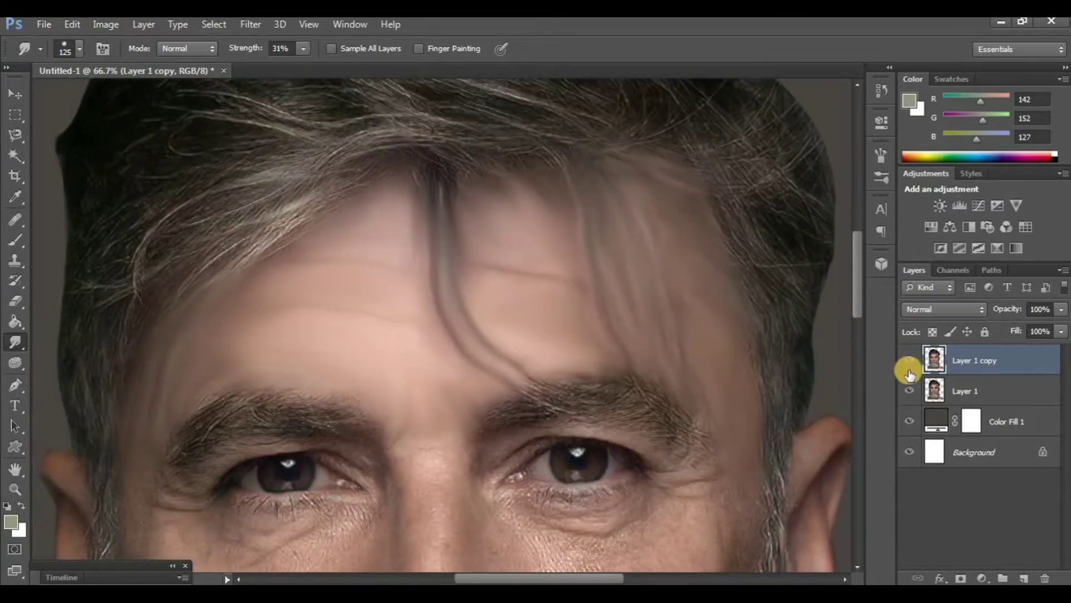
{"action": "left_click", "coordinate": [910, 365]}
{"action": "scroll", "coordinate": [431, 426], "scroll_direction": "up", "scroll_amount": 1}
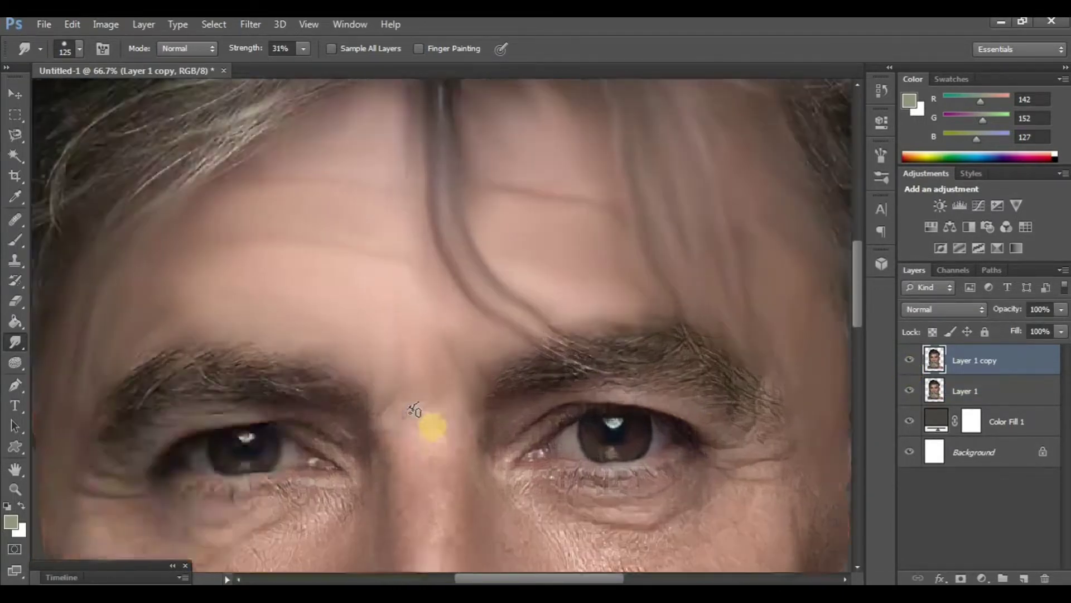
{"action": "scroll", "coordinate": [421, 436], "scroll_direction": "down", "scroll_amount": 2}
{"action": "scroll", "coordinate": [421, 436], "scroll_direction": "left", "scroll_amount": 3}
{"action": "key", "text": "bracketleft"}
{"action": "key", "text": "bracketleft"}
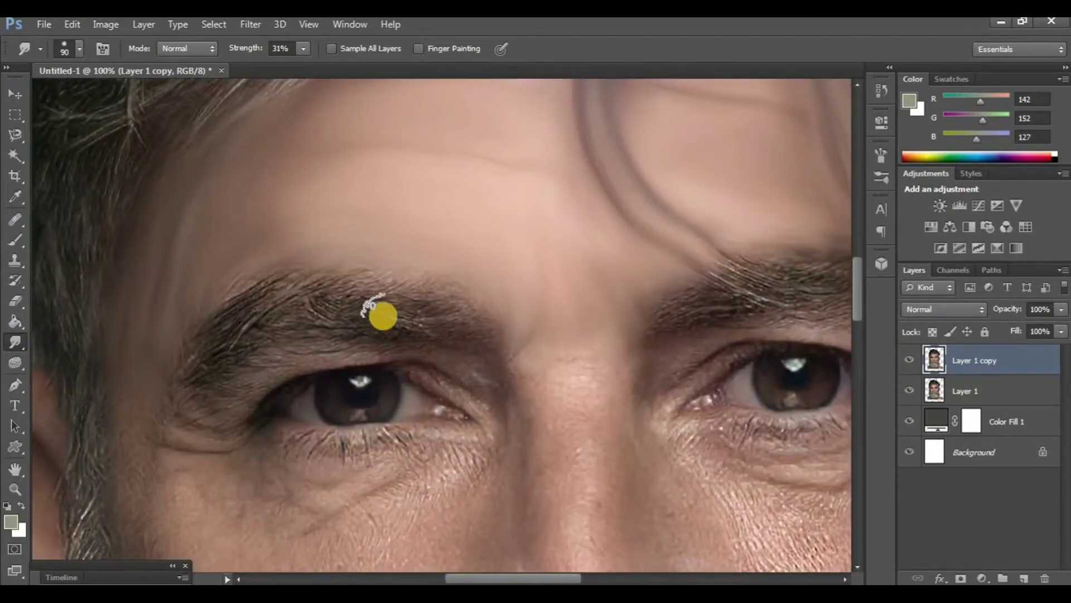
Soften the eyebrow hairs into smooth strokes and compare against the original.
{"action": "mouse_move", "coordinate": [393, 315]}
{"action": "left_mouse_down"}
{"action": "mouse_move", "coordinate": [462, 306]}
{"action": "mouse_move", "coordinate": [428, 335]}
{"action": "mouse_move", "coordinate": [424, 306]}
{"action": "mouse_move", "coordinate": [441, 288]}
{"action": "mouse_move", "coordinate": [289, 294]}
{"action": "mouse_move", "coordinate": [219, 310]}
{"action": "mouse_move", "coordinate": [234, 337]}
{"action": "mouse_move", "coordinate": [270, 330]}
{"action": "mouse_move", "coordinate": [302, 294]}
{"action": "mouse_move", "coordinate": [353, 318]}
{"action": "mouse_move", "coordinate": [236, 359]}
{"action": "mouse_move", "coordinate": [276, 338]}
{"action": "mouse_move", "coordinate": [160, 407]}
{"action": "mouse_move", "coordinate": [125, 364]}
{"action": "mouse_move", "coordinate": [224, 421]}
{"action": "mouse_move", "coordinate": [268, 387]}
{"action": "mouse_move", "coordinate": [470, 343]}
{"action": "mouse_move", "coordinate": [449, 367]}
{"action": "mouse_move", "coordinate": [248, 373]}
{"action": "left_mouse_up"}
{"action": "scroll", "coordinate": [354, 318], "scroll_direction": "down", "scroll_amount": 1}
{"action": "scroll", "coordinate": [268, 387], "scroll_direction": "right", "scroll_amount": 1}
{"action": "scroll", "coordinate": [449, 367], "scroll_direction": "down", "scroll_amount": 1}
{"action": "scroll", "coordinate": [376, 415], "scroll_direction": "down", "scroll_amount": 1}
{"action": "left_click_drag", "start_coordinate": [377, 415], "coordinate": [346, 443]}
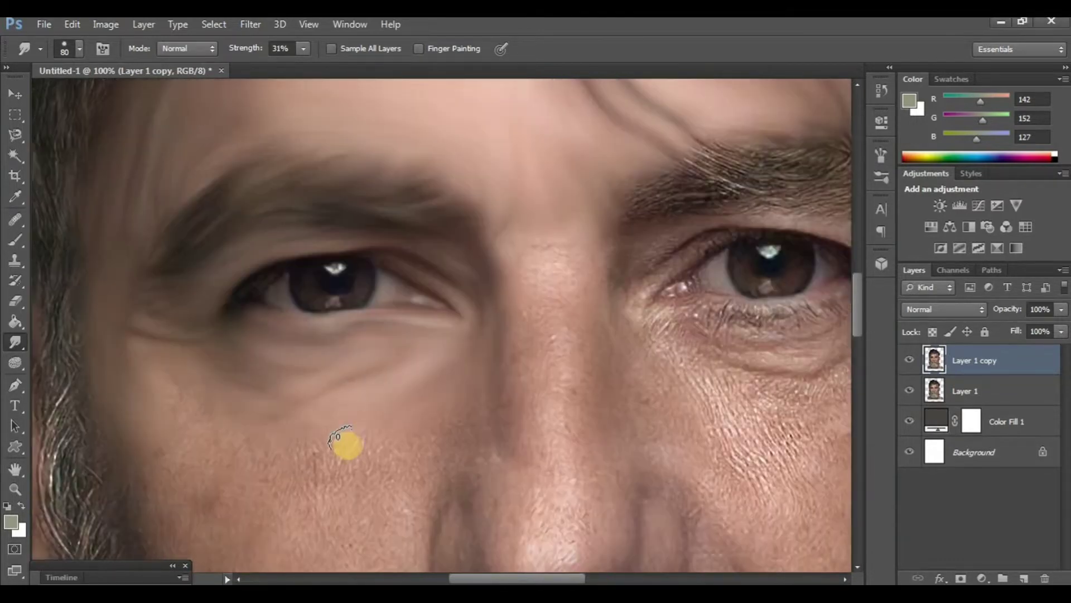
{"action": "key", "text": "ctrl+minus"}
{"action": "key", "text": "ctrl+minus"}
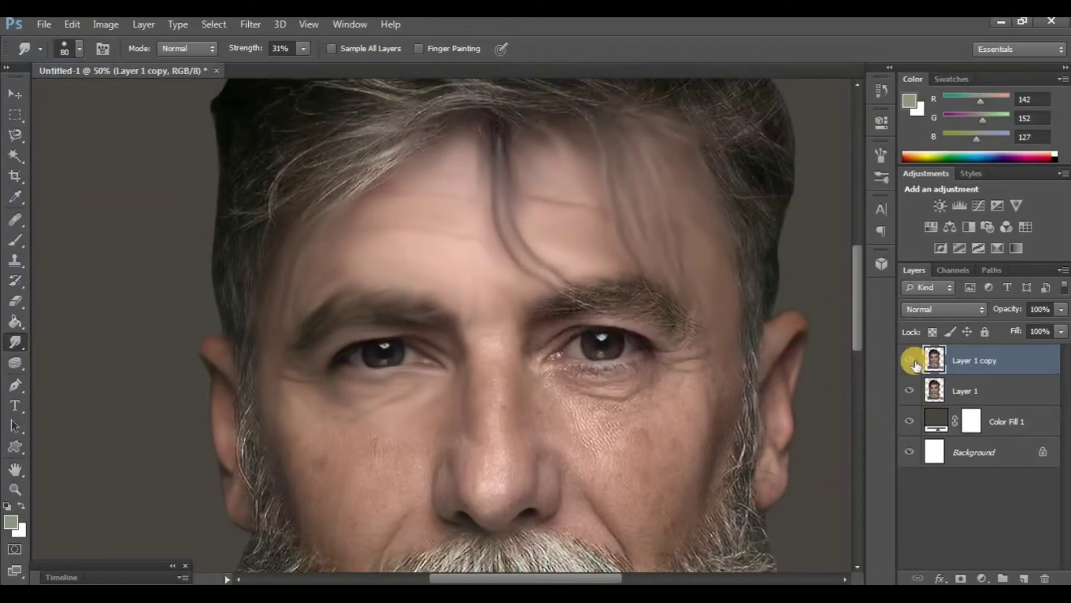
{"action": "left_click", "coordinate": [910, 360]}
{"action": "left_click", "coordinate": [909, 360]}
{"action": "left_click", "coordinate": [910, 360]}
Smear the eyebrow hairs along the brow in two more strokes.
{"action": "scroll", "coordinate": [666, 402], "scroll_direction": "up", "scroll_amount": 1}
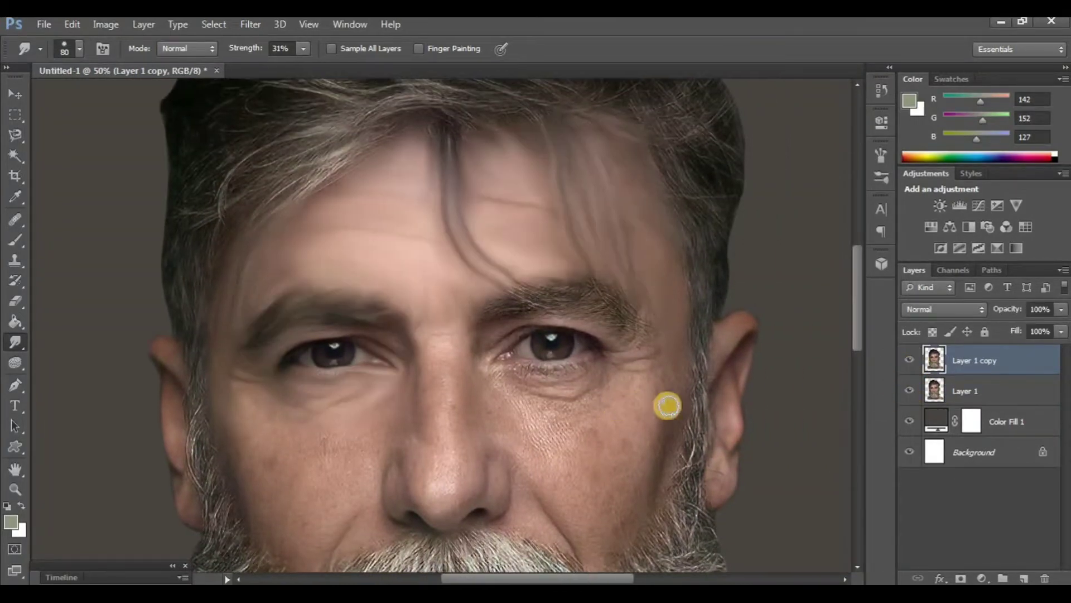
{"action": "scroll", "coordinate": [668, 410], "scroll_direction": "up", "scroll_amount": 1}
{"action": "scroll", "coordinate": [645, 407], "scroll_direction": "right", "scroll_amount": 3}
{"action": "scroll", "coordinate": [524, 409], "scroll_direction": "up", "scroll_amount": 2}
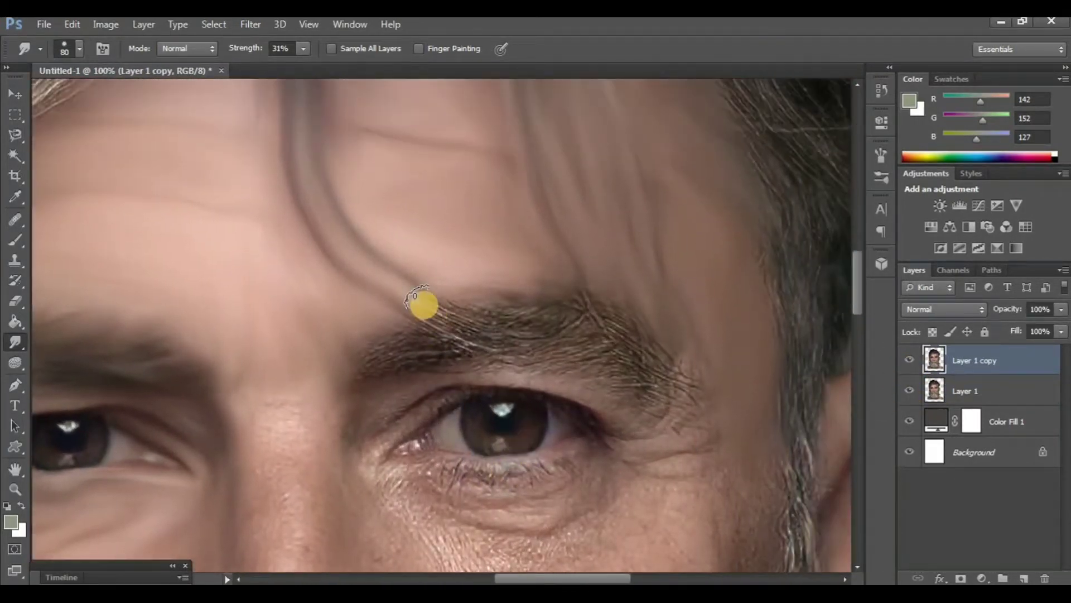
{"action": "left_click_drag", "start_coordinate": [419, 306], "coordinate": [490, 336]}
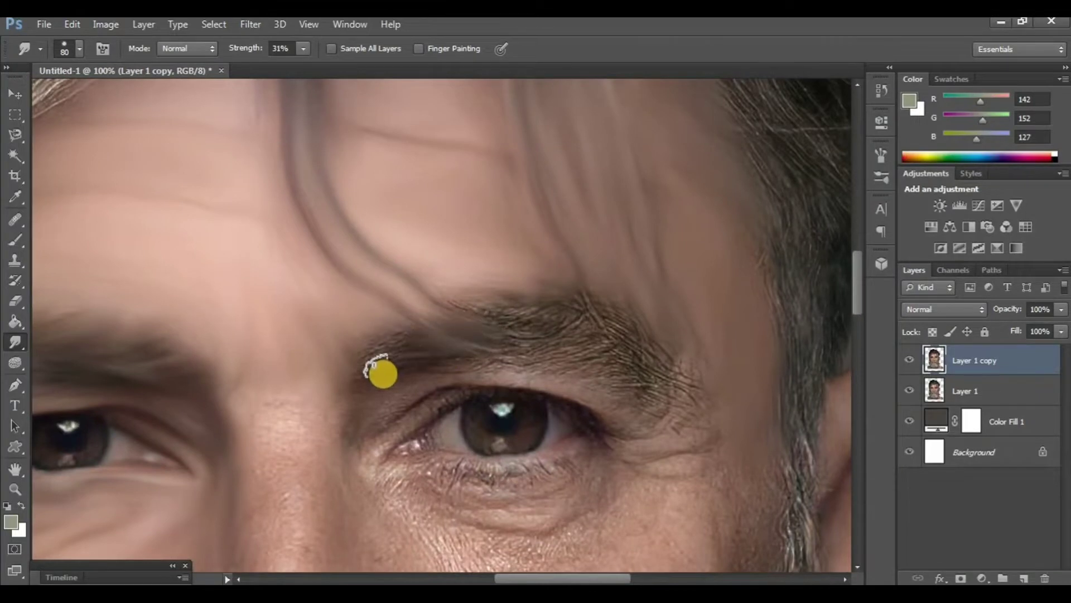
{"action": "scroll", "coordinate": [357, 369], "scroll_direction": "right", "scroll_amount": 2}
{"action": "scroll", "coordinate": [429, 346], "scroll_direction": "right", "scroll_amount": 2}
{"action": "scroll", "coordinate": [429, 346], "scroll_direction": "up", "scroll_amount": 1}
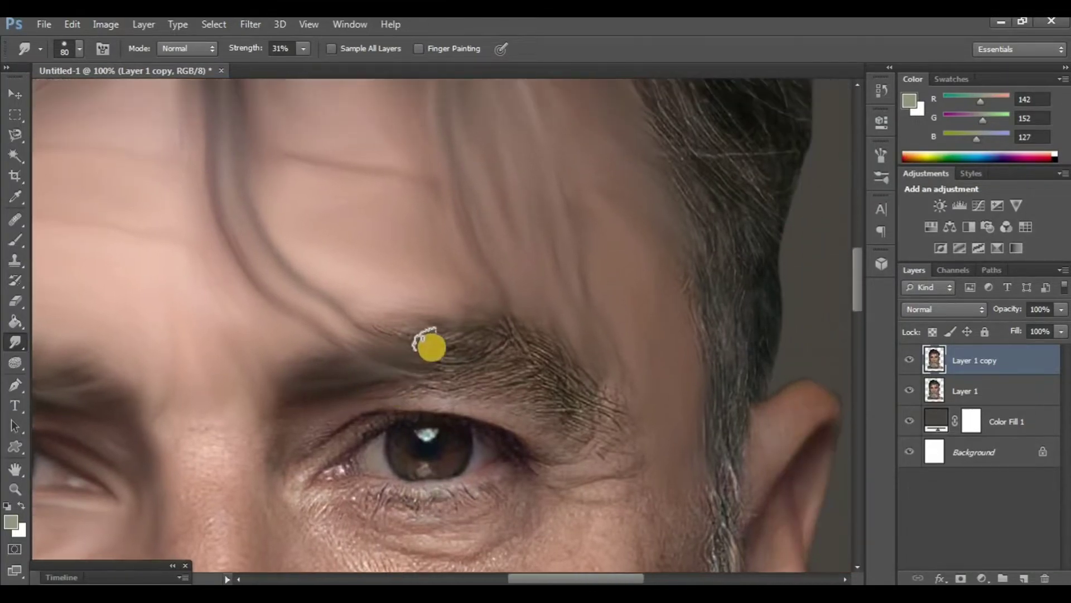
{"action": "left_click_drag", "start_coordinate": [372, 327], "coordinate": [502, 355]}
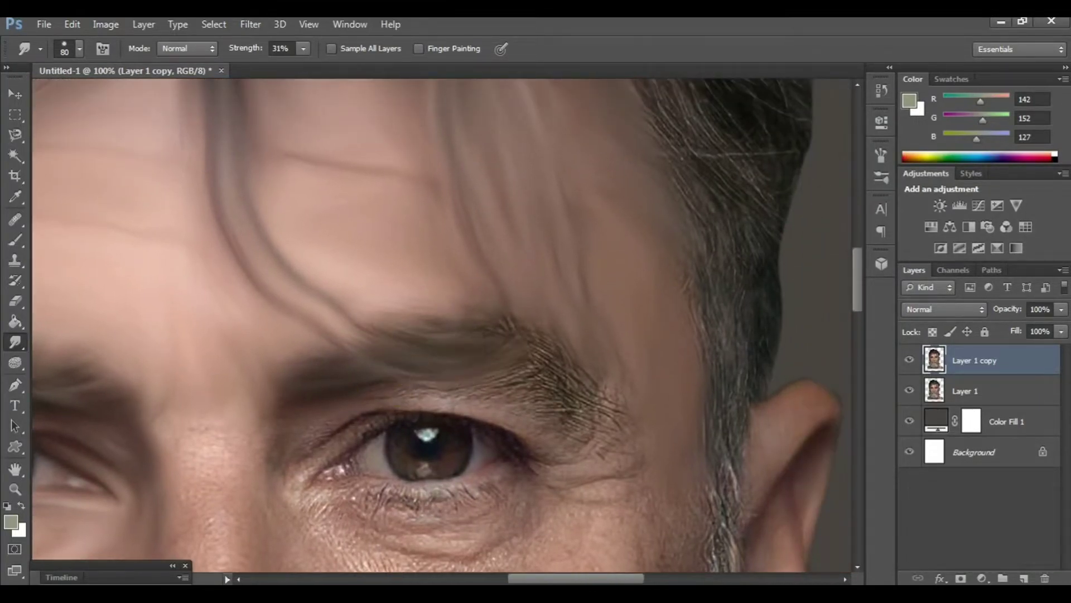
Smooth the skin along the under-eye crease, then zoom out.
{"action": "scroll", "coordinate": [424, 390], "scroll_direction": "down", "scroll_amount": 2}
{"action": "left_click_drag", "start_coordinate": [401, 397], "coordinate": [502, 381]}
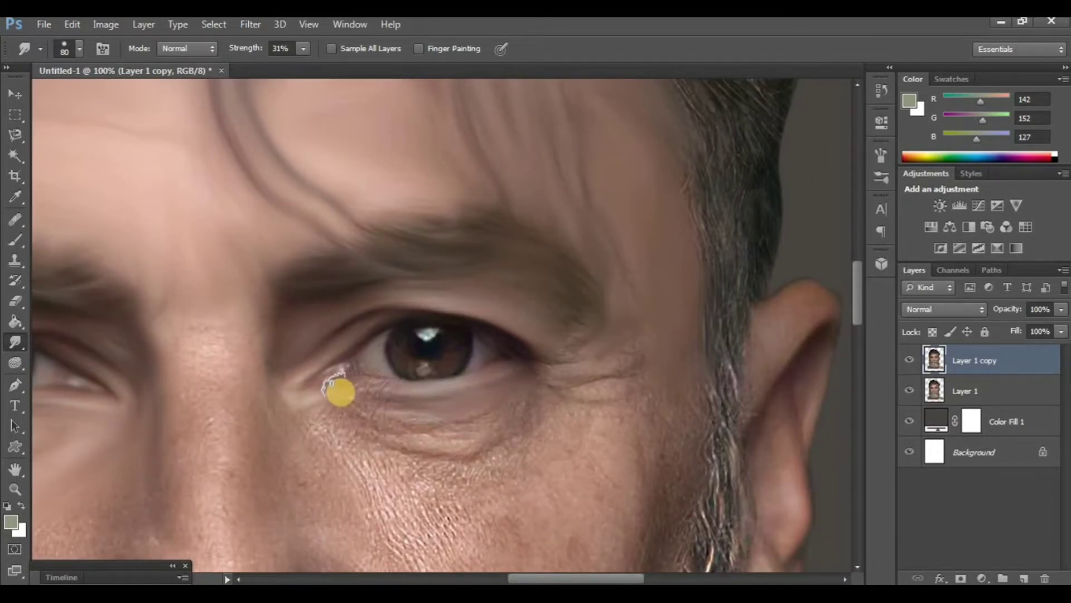
{"action": "left_click_drag", "start_coordinate": [360, 406], "coordinate": [518, 406]}
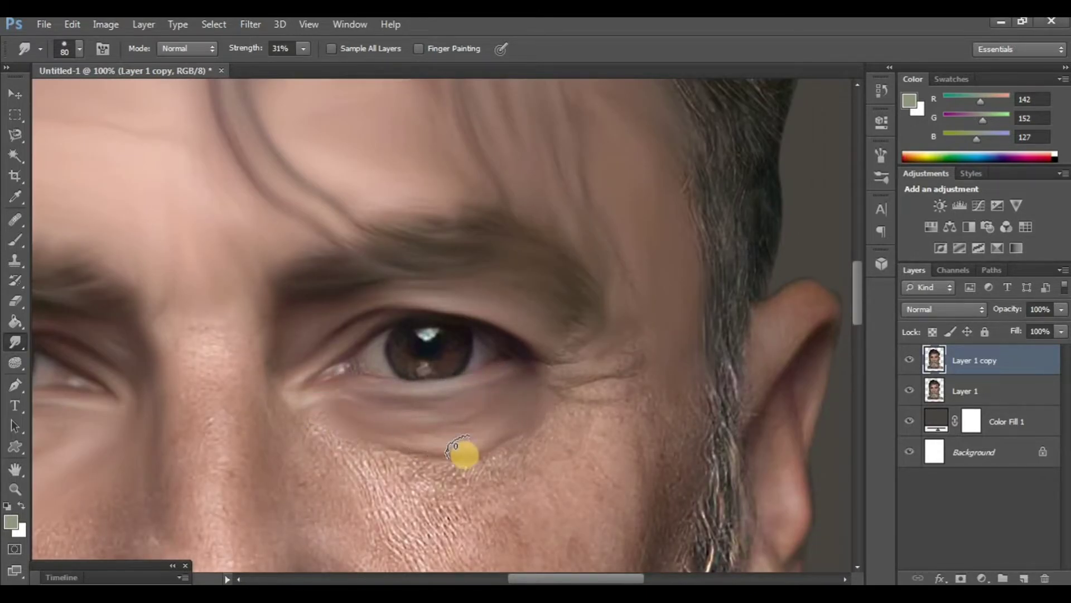
{"action": "key", "text": "ctrl+minus"}
{"action": "scroll", "coordinate": [455, 448], "scroll_direction": "left", "scroll_amount": 2}
{"action": "scroll", "coordinate": [458, 449], "scroll_direction": "up", "scroll_amount": 1}
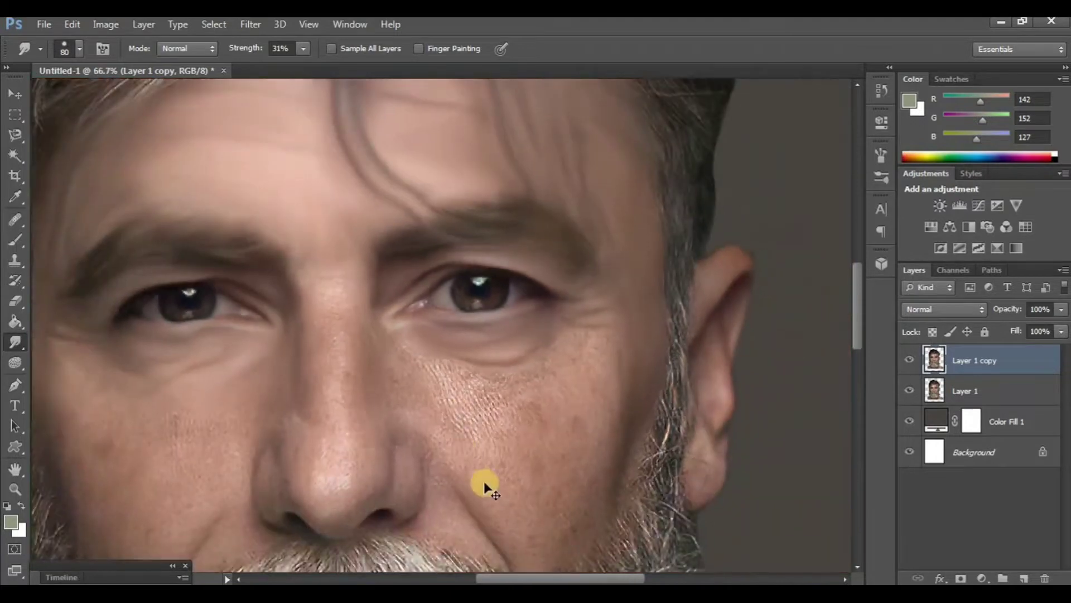
{"action": "scroll", "coordinate": [484, 481], "scroll_direction": "left", "scroll_amount": 2}
Zoom to 100% on the face and compare the smoothed copy with the original.
{"action": "scroll", "coordinate": [558, 447], "scroll_direction": "up", "scroll_amount": 1}
{"action": "left_click", "coordinate": [909, 361]}
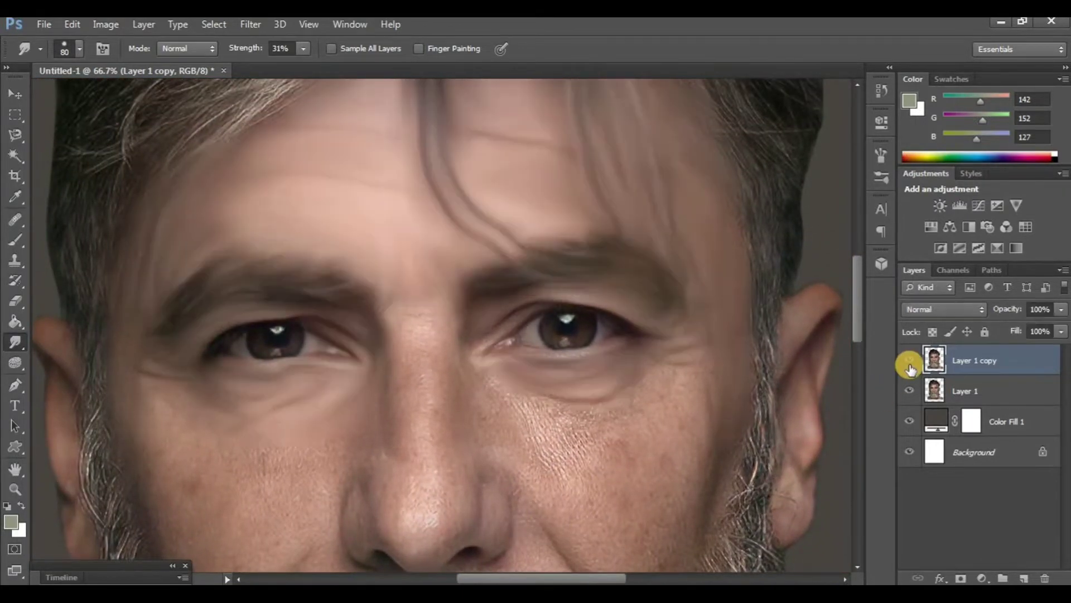
{"action": "key", "text": "ctrl+plus"}
{"action": "scroll", "coordinate": [391, 318], "scroll_direction": "down", "scroll_amount": 2}
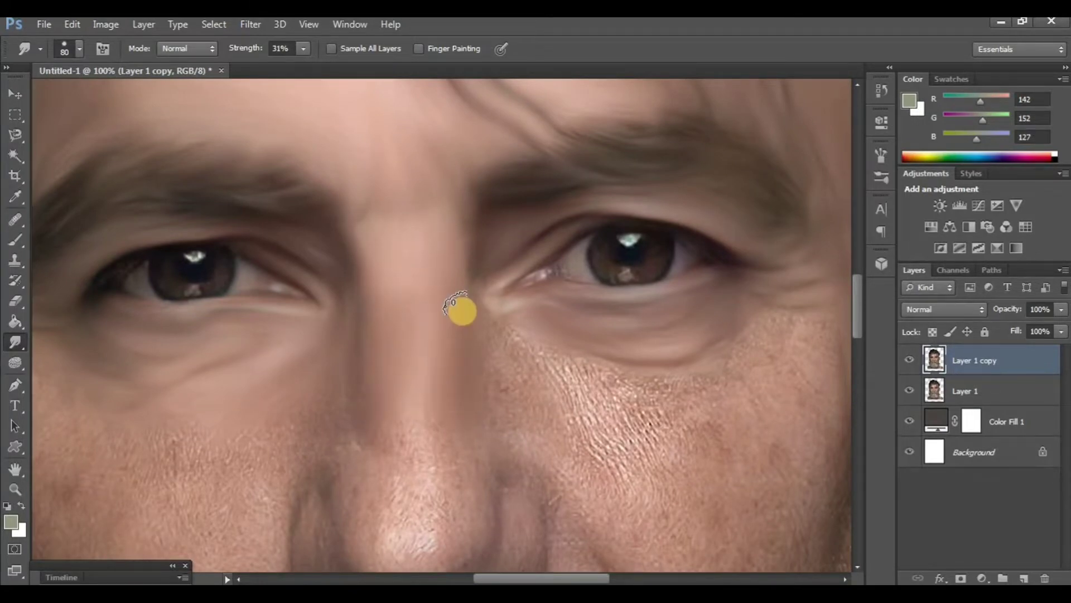
{"action": "scroll", "coordinate": [476, 430], "scroll_direction": "down", "scroll_amount": 2}
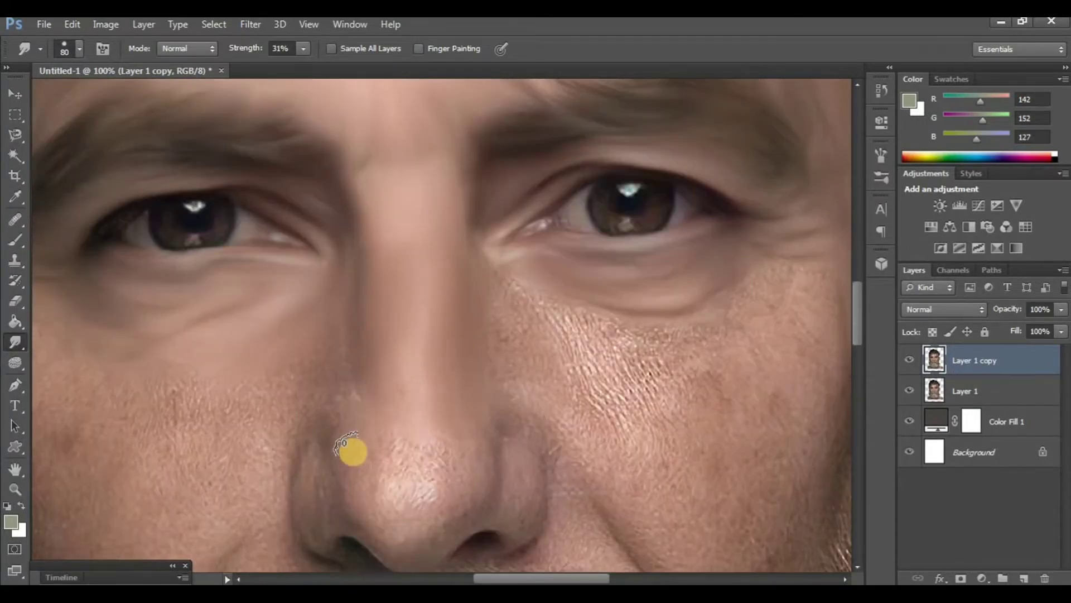
{"action": "scroll", "coordinate": [419, 449], "scroll_direction": "down", "scroll_amount": 2}
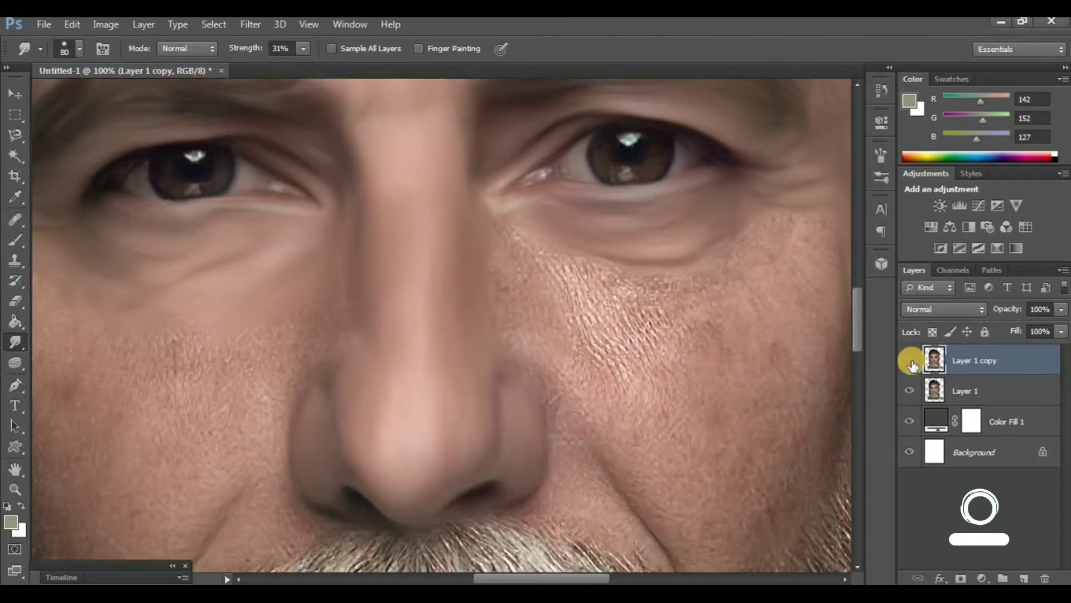
{"action": "left_click", "coordinate": [910, 360]}
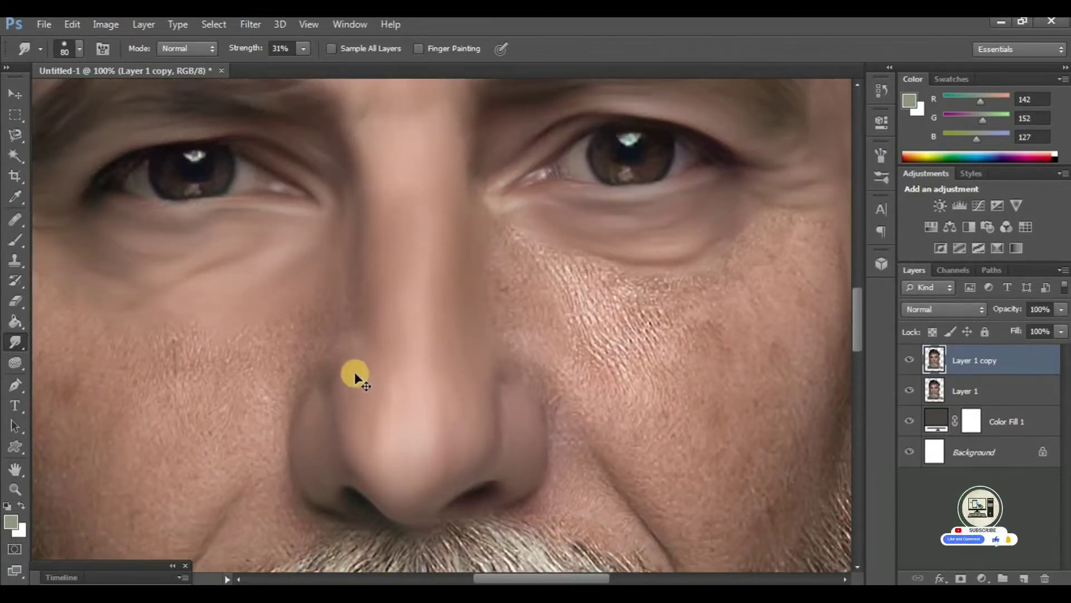
Smudge the left cheek and the skin beside the nose into smooth strokes.
{"action": "scroll", "coordinate": [352, 357], "scroll_direction": "left", "scroll_amount": 3}
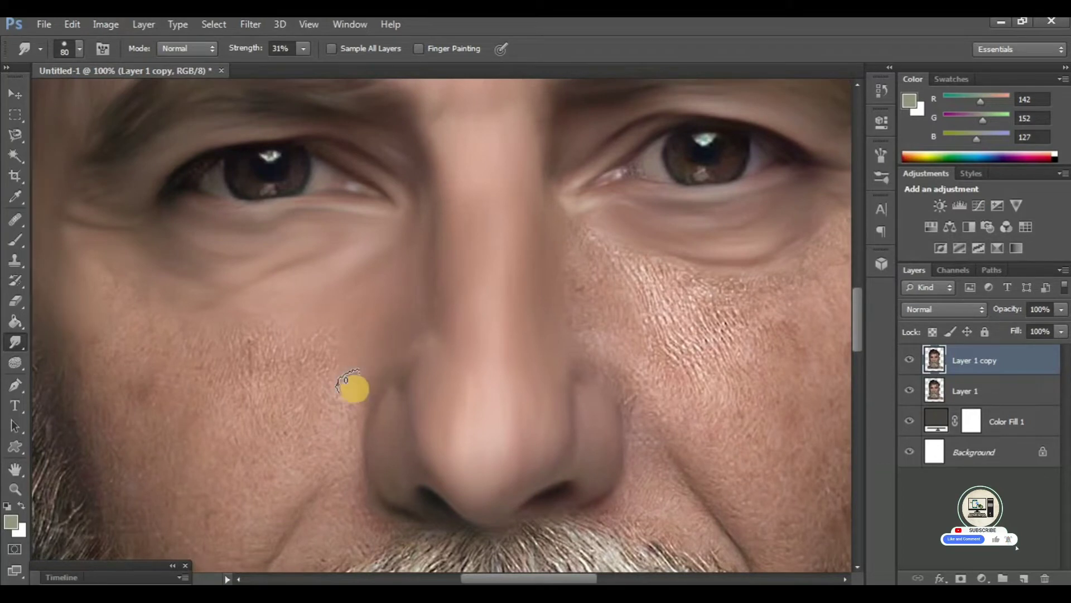
{"action": "left_click_drag", "start_coordinate": [339, 373], "coordinate": [328, 328]}
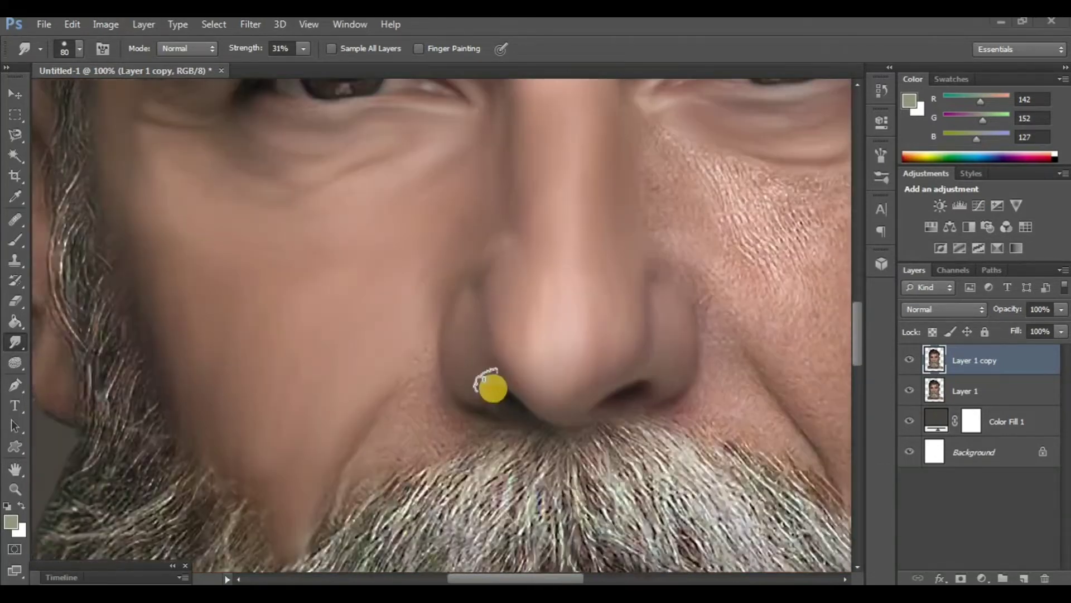
{"action": "left_click_drag", "start_coordinate": [490, 382], "coordinate": [285, 319]}
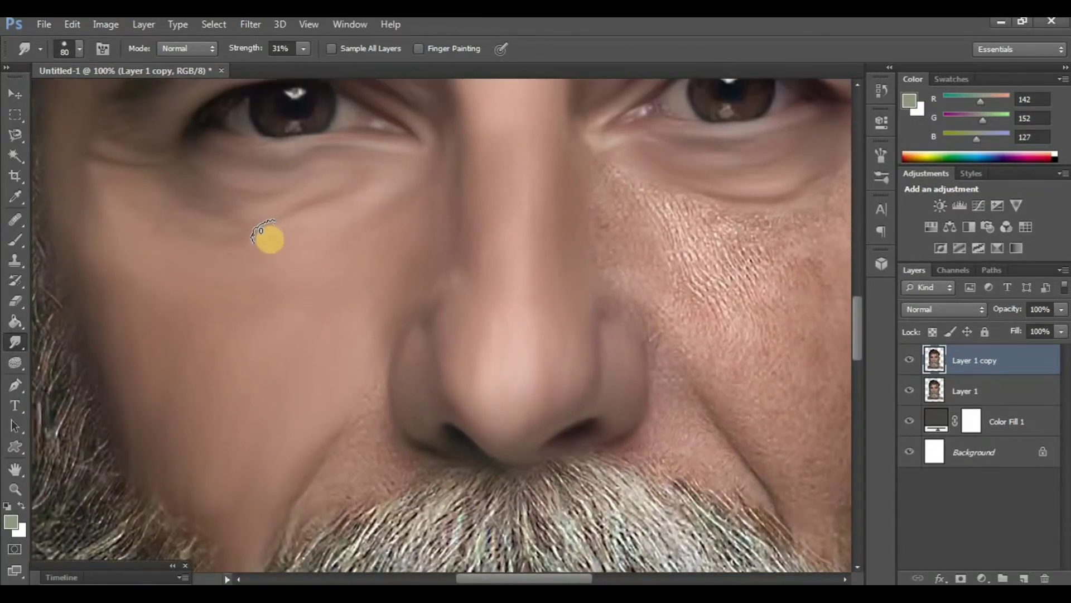
{"action": "key", "text": "ctrl+minus"}
{"action": "key", "text": "ctrl+minus"}
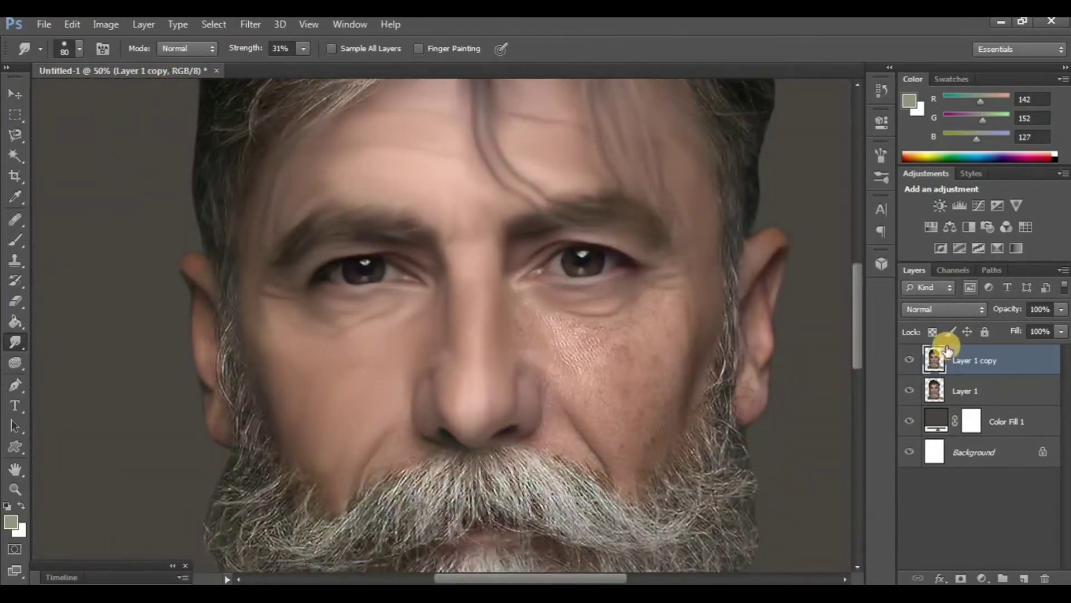
Smudge the rough skin texture on the right cheek under the eye smooth.
{"action": "scroll", "coordinate": [563, 397], "scroll_direction": "up", "scroll_amount": 2}
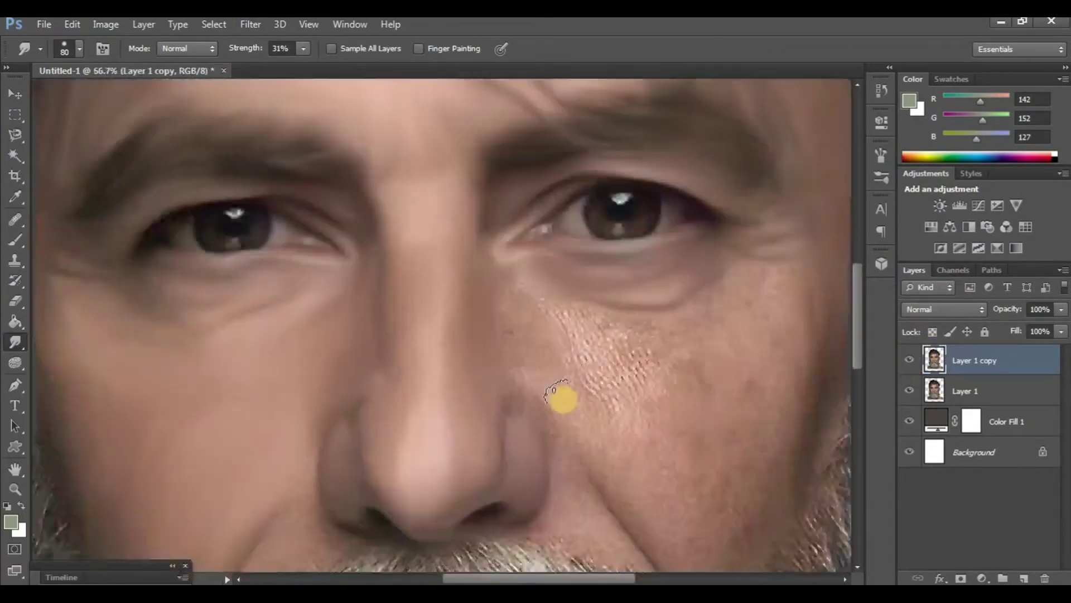
{"action": "left_click_drag", "start_coordinate": [525, 362], "coordinate": [491, 354]}
{"action": "left_click_drag", "start_coordinate": [473, 287], "coordinate": [509, 260]}
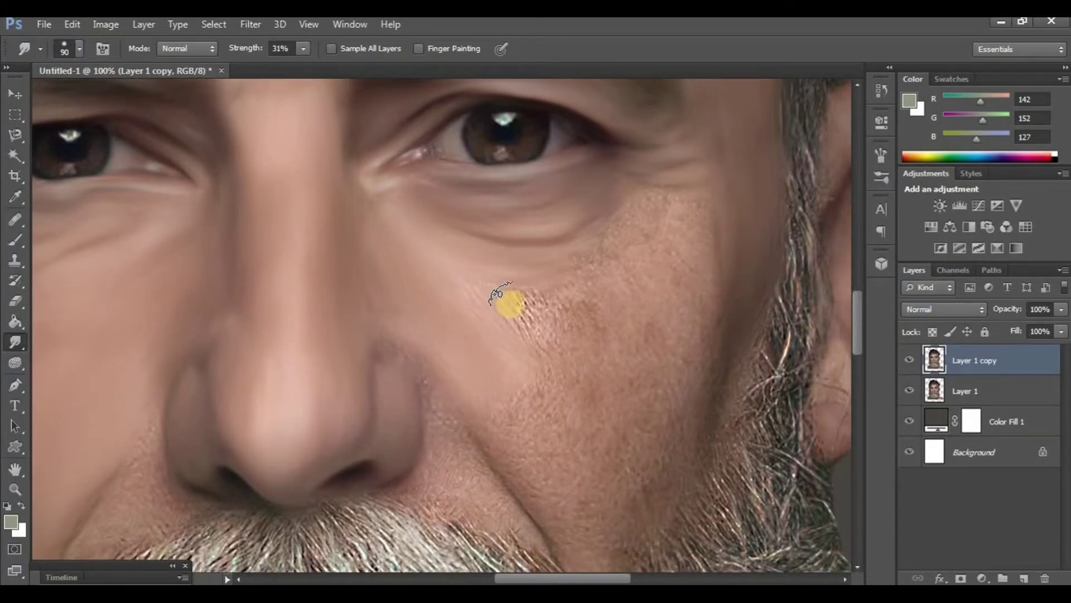
{"action": "left_click_drag", "start_coordinate": [509, 304], "coordinate": [469, 288]}
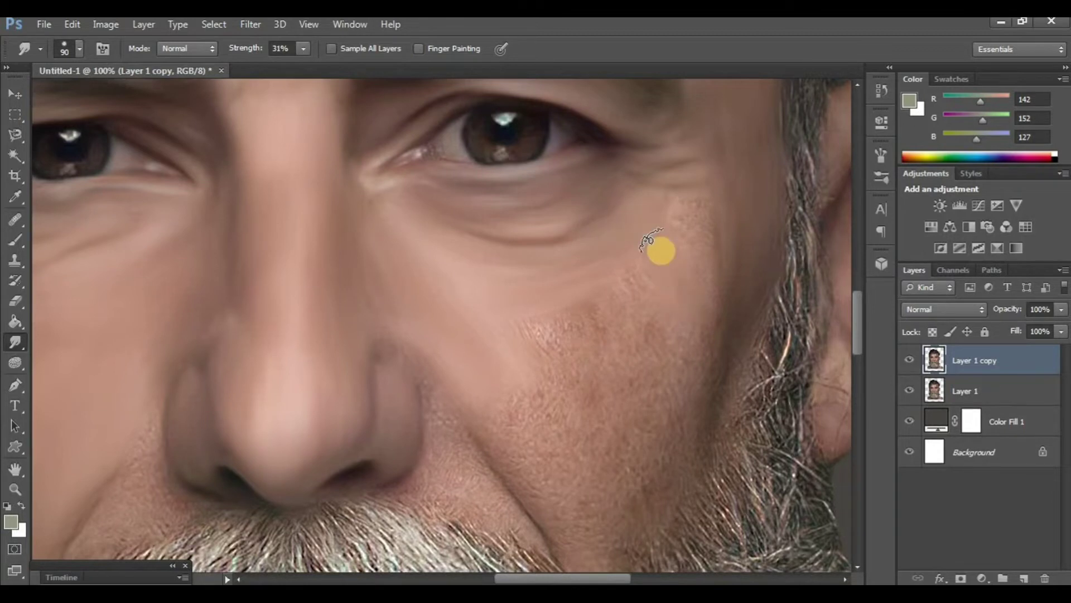
{"action": "mouse_move", "coordinate": [649, 240]}
{"action": "left_mouse_down"}
{"action": "mouse_move", "coordinate": [699, 252]}
{"action": "mouse_move", "coordinate": [697, 271]}
{"action": "left_mouse_up"}
{"action": "left_click_drag", "start_coordinate": [702, 221], "coordinate": [660, 266]}
Scroll around the face to check the smoothed cheek and nostril area.
{"action": "scroll", "coordinate": [660, 265], "scroll_direction": "down", "scroll_amount": 2}
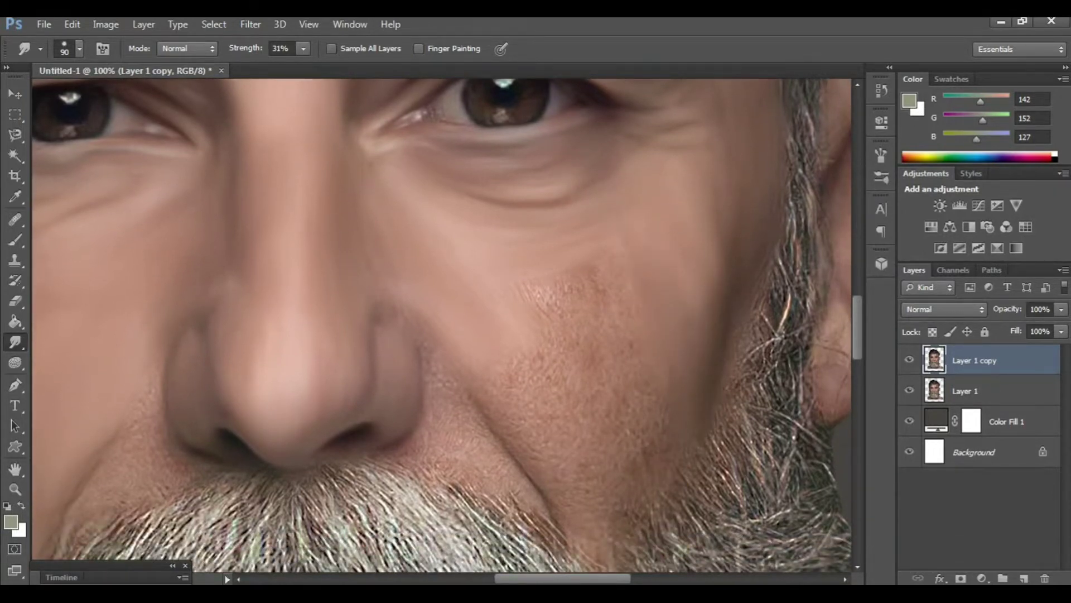
{"action": "scroll", "coordinate": [535, 407], "scroll_direction": "down", "scroll_amount": 2}
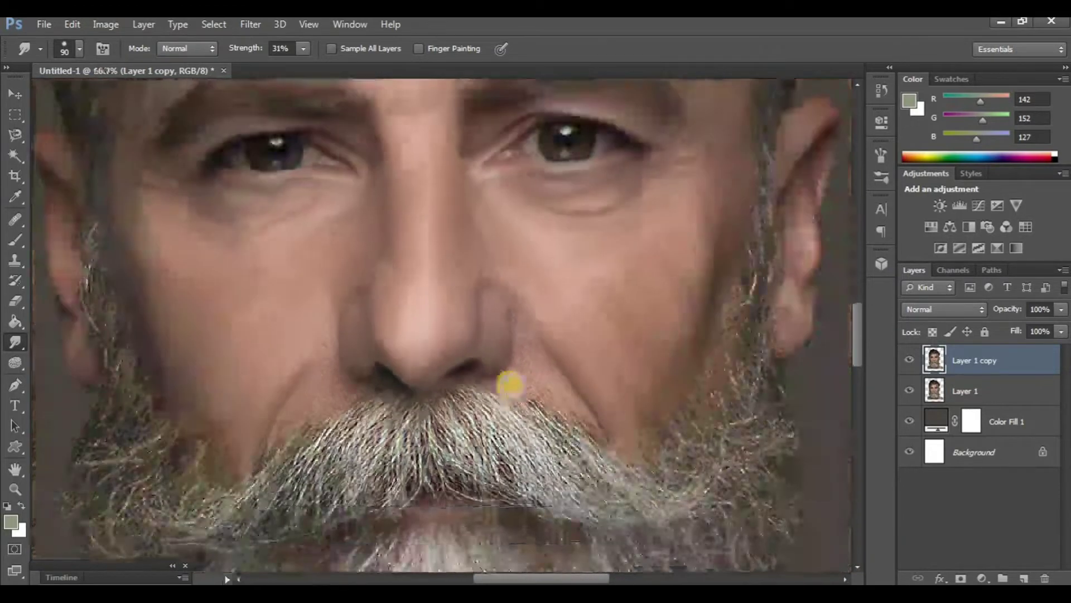
{"action": "scroll", "coordinate": [509, 384], "scroll_direction": "down", "scroll_amount": 1}
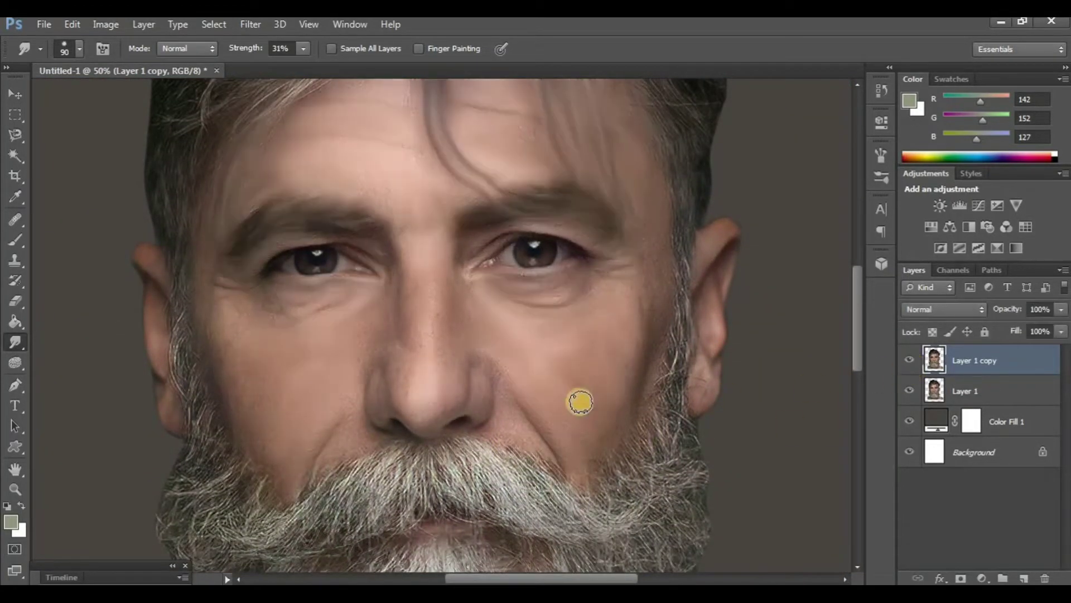
{"action": "scroll", "coordinate": [550, 401], "scroll_direction": "up", "scroll_amount": 1}
{"action": "scroll", "coordinate": [442, 412], "scroll_direction": "up", "scroll_amount": 1}
{"action": "scroll", "coordinate": [447, 414], "scroll_direction": "down", "scroll_amount": 2}
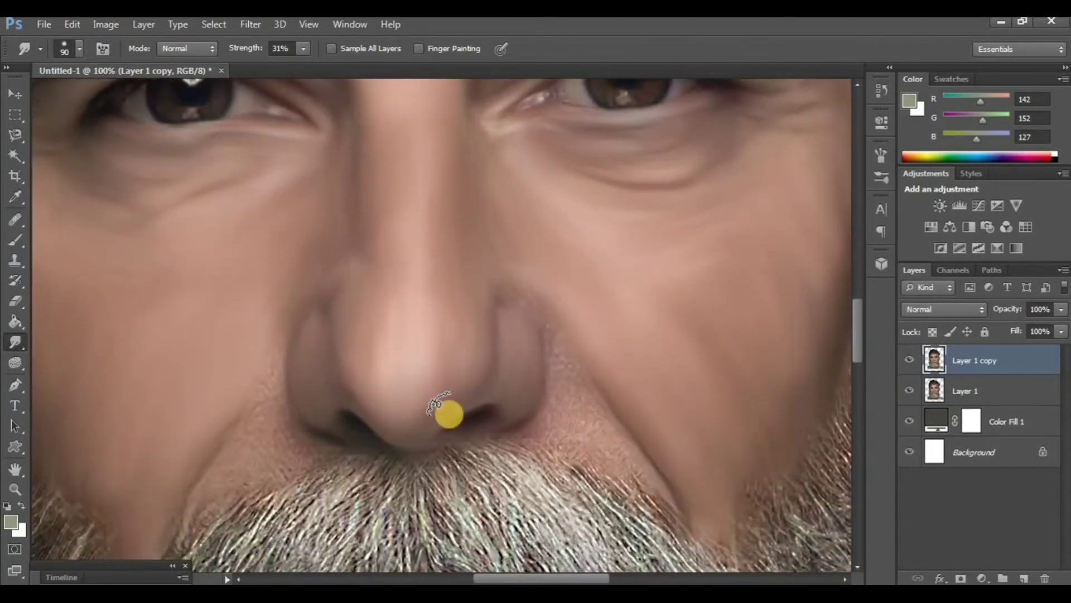
{"action": "scroll", "coordinate": [449, 417], "scroll_direction": "down", "scroll_amount": 1}
{"action": "scroll", "coordinate": [450, 418], "scroll_direction": "down", "scroll_amount": 1}
{"action": "scroll", "coordinate": [514, 418], "scroll_direction": "up", "scroll_amount": 2}
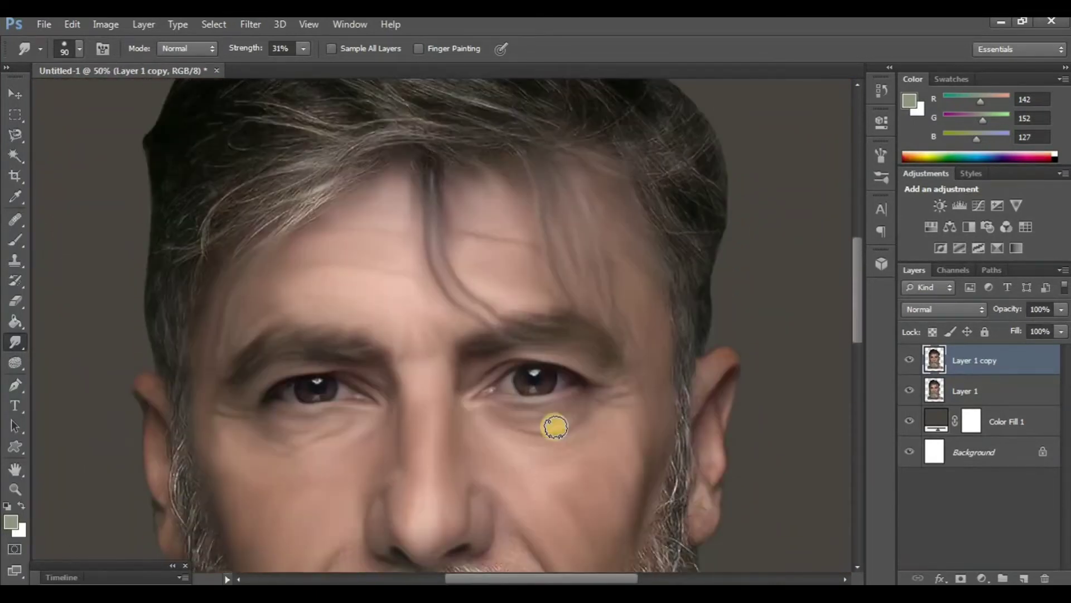
Duplicate the smoothed layer as Layer 1 copy 2 and hide the lower portrait layer.
{"action": "key", "text": "ctrl+j"}
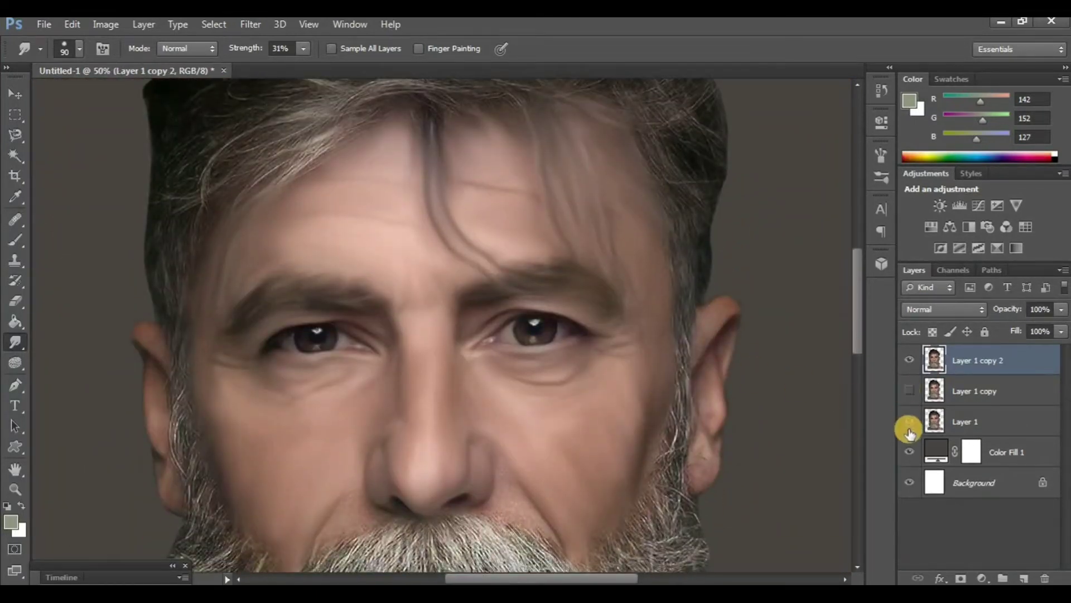
{"action": "left_click", "coordinate": [910, 421]}
{"action": "scroll", "coordinate": [524, 371], "scroll_direction": "up", "scroll_amount": 2}
{"action": "scroll", "coordinate": [523, 371], "scroll_direction": "up", "scroll_amount": 2}
{"action": "scroll", "coordinate": [509, 385], "scroll_direction": "up", "scroll_amount": 1}
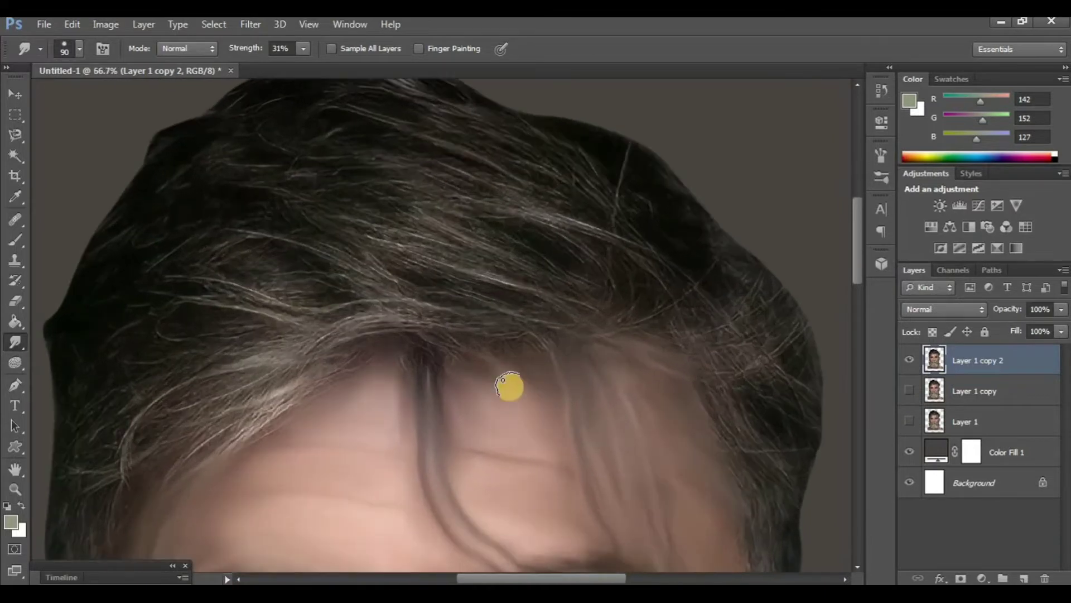
Smear the hair above the forehead and the grey strands near the ear into soft strokes.
{"action": "mouse_move", "coordinate": [435, 332]}
{"action": "left_mouse_down"}
{"action": "mouse_move", "coordinate": [505, 337]}
{"action": "mouse_move", "coordinate": [338, 335]}
{"action": "mouse_move", "coordinate": [422, 340]}
{"action": "mouse_move", "coordinate": [406, 357]}
{"action": "mouse_move", "coordinate": [517, 371]}
{"action": "mouse_move", "coordinate": [567, 352]}
{"action": "left_mouse_up"}
{"action": "mouse_move", "coordinate": [500, 295]}
{"action": "left_mouse_down"}
{"action": "mouse_move", "coordinate": [376, 251]}
{"action": "mouse_move", "coordinate": [430, 279]}
{"action": "left_mouse_up"}
{"action": "scroll", "coordinate": [538, 407], "scroll_direction": "up", "scroll_amount": 4}
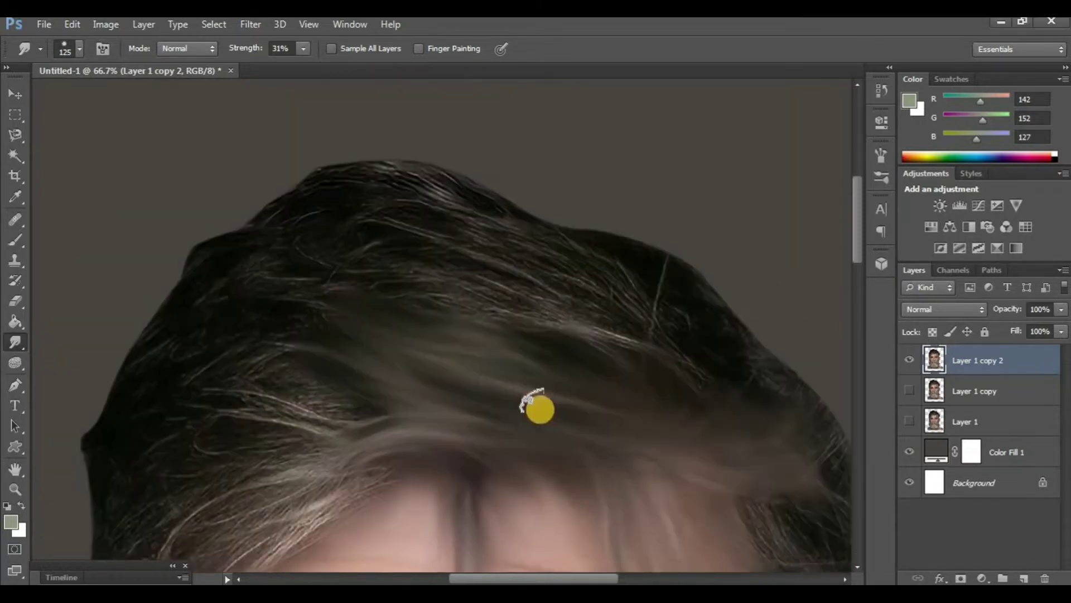
{"action": "mouse_move", "coordinate": [539, 407]}
{"action": "left_mouse_down"}
{"action": "mouse_move", "coordinate": [622, 347]}
{"action": "mouse_move", "coordinate": [567, 335]}
{"action": "mouse_move", "coordinate": [596, 294]}
{"action": "mouse_move", "coordinate": [554, 251]}
{"action": "mouse_move", "coordinate": [517, 251]}
{"action": "mouse_move", "coordinate": [569, 296]}
{"action": "mouse_move", "coordinate": [554, 304]}
{"action": "left_mouse_up"}
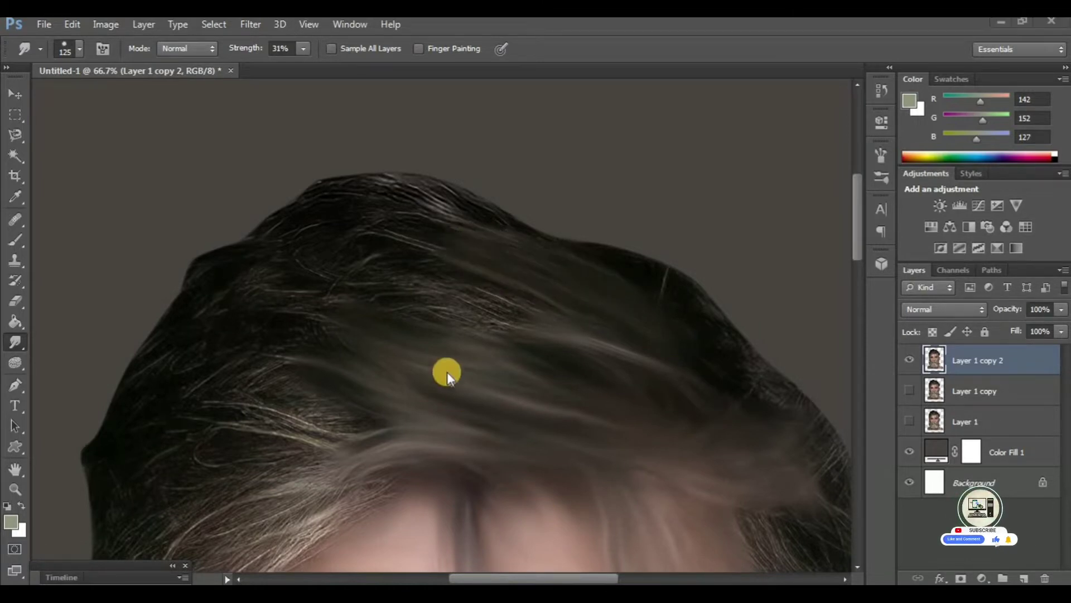
{"action": "scroll", "coordinate": [445, 370], "scroll_direction": "down", "scroll_amount": 5}
{"action": "left_click_drag", "start_coordinate": [693, 424], "coordinate": [642, 302]}
Toggle the layer's visibility to compare the smudged hair with the original.
{"action": "scroll", "coordinate": [684, 435], "scroll_direction": "down", "scroll_amount": 2}
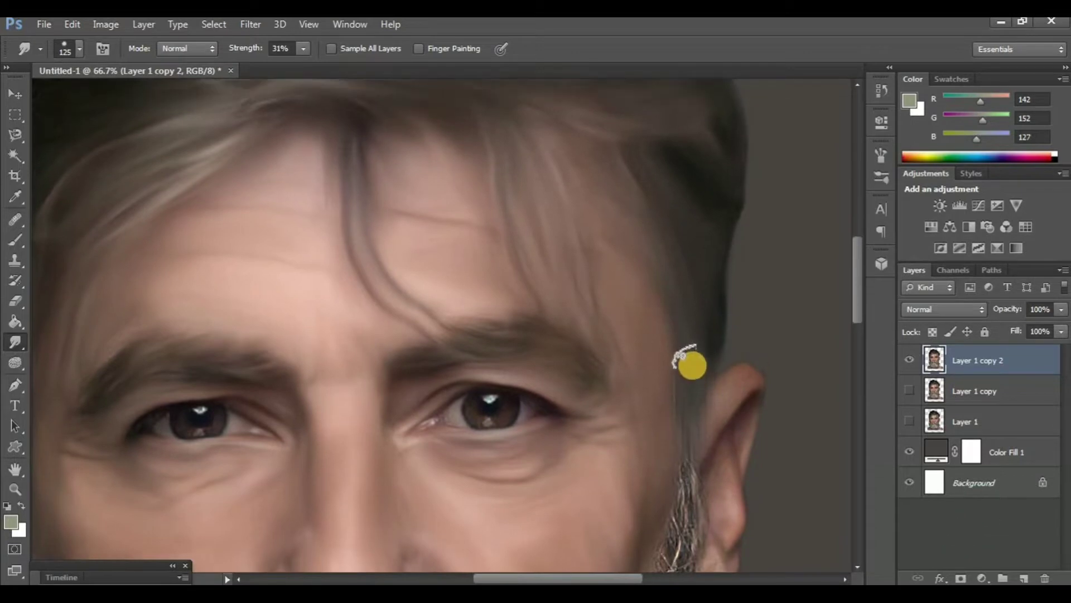
{"action": "scroll", "coordinate": [658, 335], "scroll_direction": "up", "scroll_amount": 5}
{"action": "scroll", "coordinate": [485, 381], "scroll_direction": "down", "scroll_amount": 1}
{"action": "scroll", "coordinate": [484, 382], "scroll_direction": "down", "scroll_amount": 1}
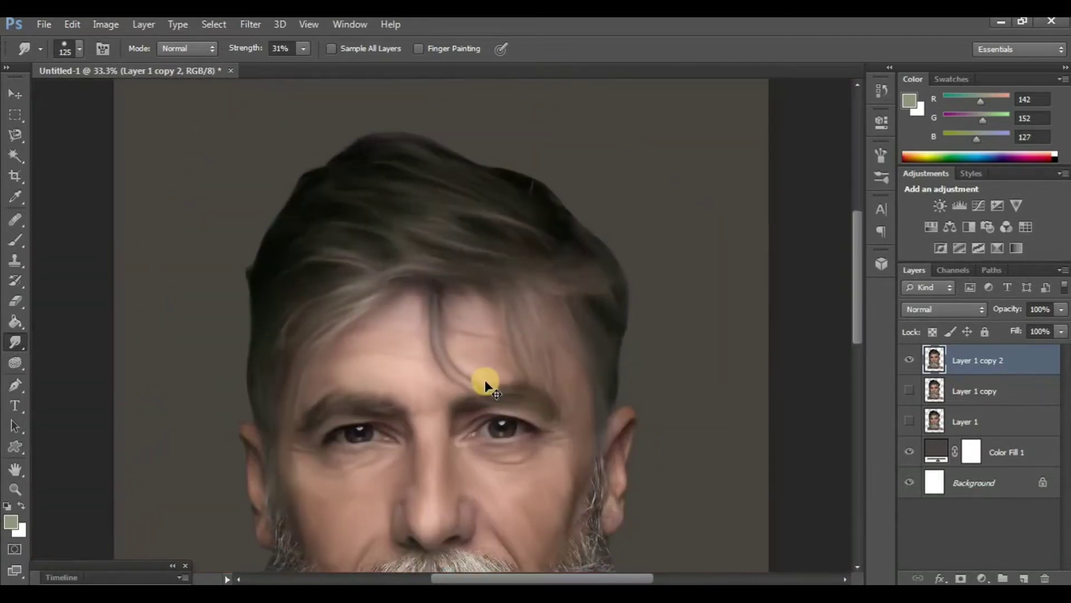
{"action": "left_click", "coordinate": [911, 360]}
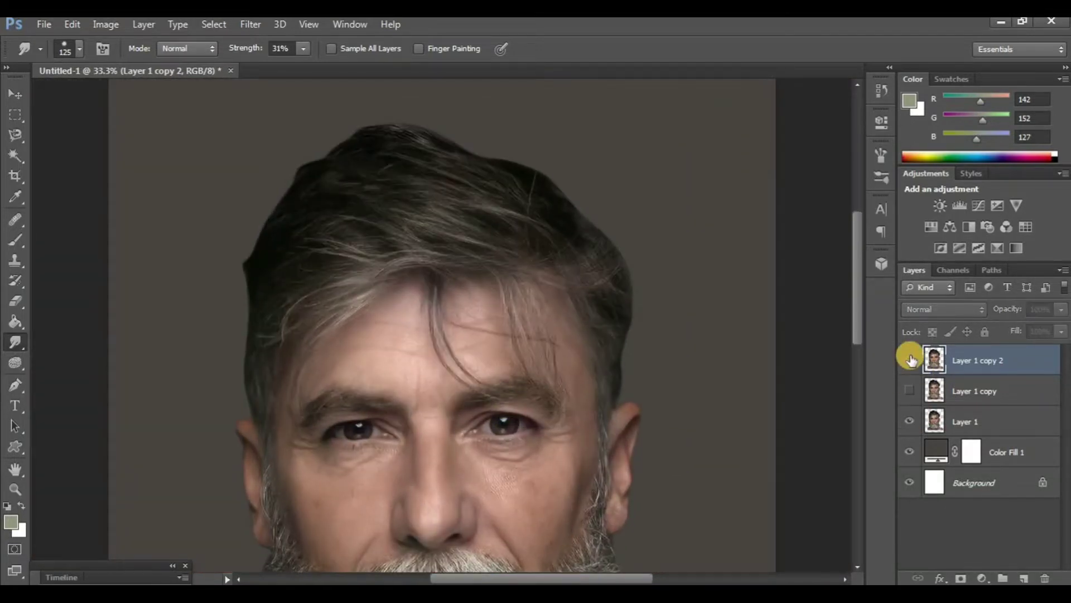
{"action": "left_click", "coordinate": [911, 365]}
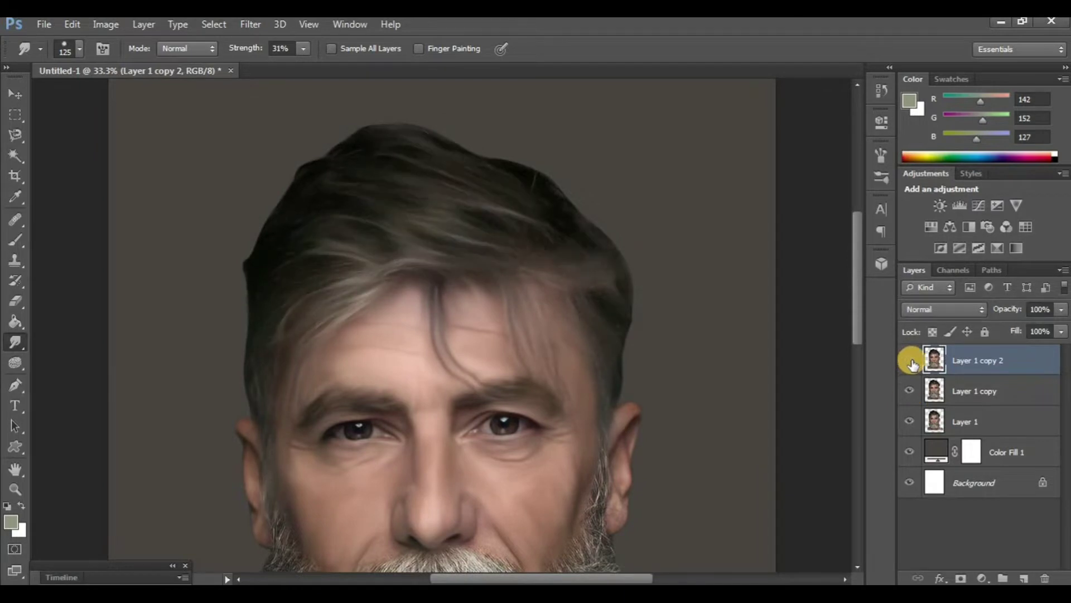
{"action": "left_click", "coordinate": [911, 366]}
{"action": "left_click", "coordinate": [911, 365]}
{"action": "scroll", "coordinate": [426, 368], "scroll_direction": "down", "scroll_amount": 3}
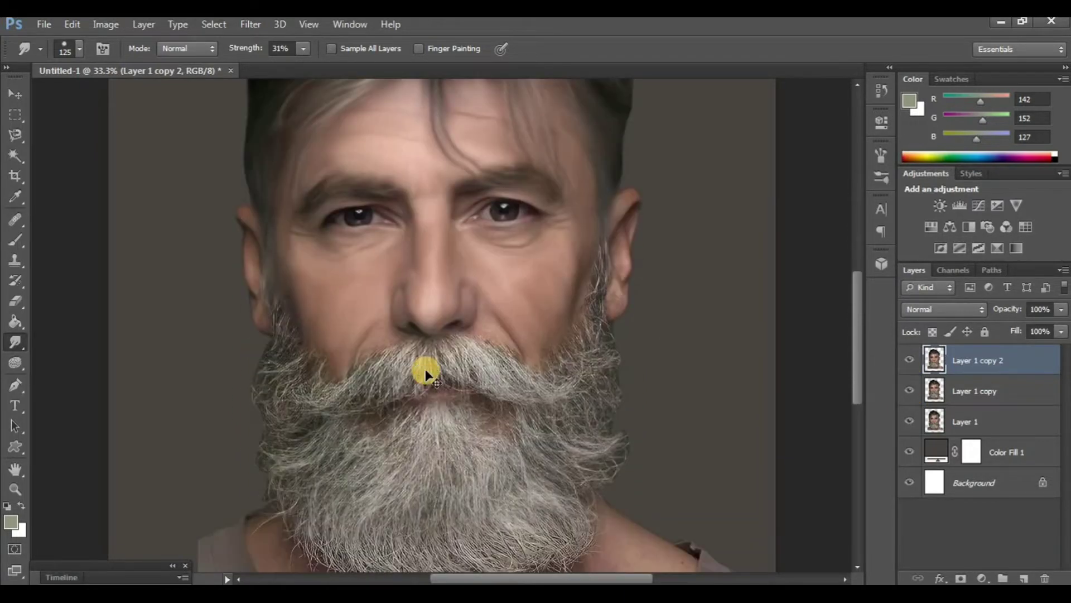
Set Smudge strength to 36% and brush size to 90.
{"action": "scroll", "coordinate": [426, 368], "scroll_direction": "up", "scroll_amount": 1}
{"action": "scroll", "coordinate": [495, 406], "scroll_direction": "down", "scroll_amount": 1}
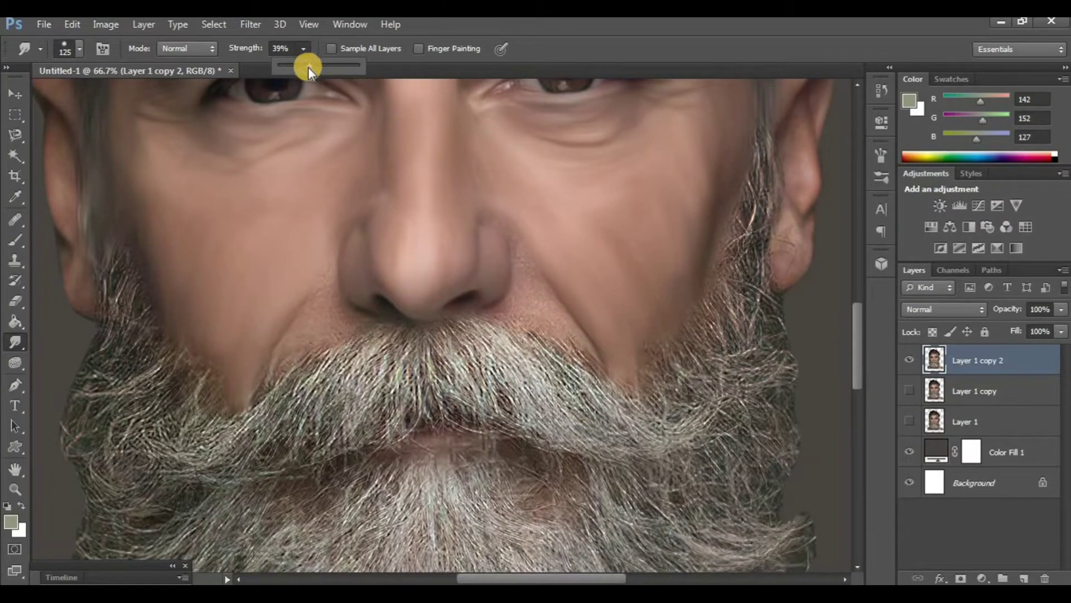
{"action": "left_click_drag", "start_coordinate": [306, 67], "coordinate": [310, 67]}
{"action": "scroll", "coordinate": [462, 390], "scroll_direction": "down", "scroll_amount": 1}
{"action": "scroll", "coordinate": [462, 390], "scroll_direction": "up", "scroll_amount": 1}
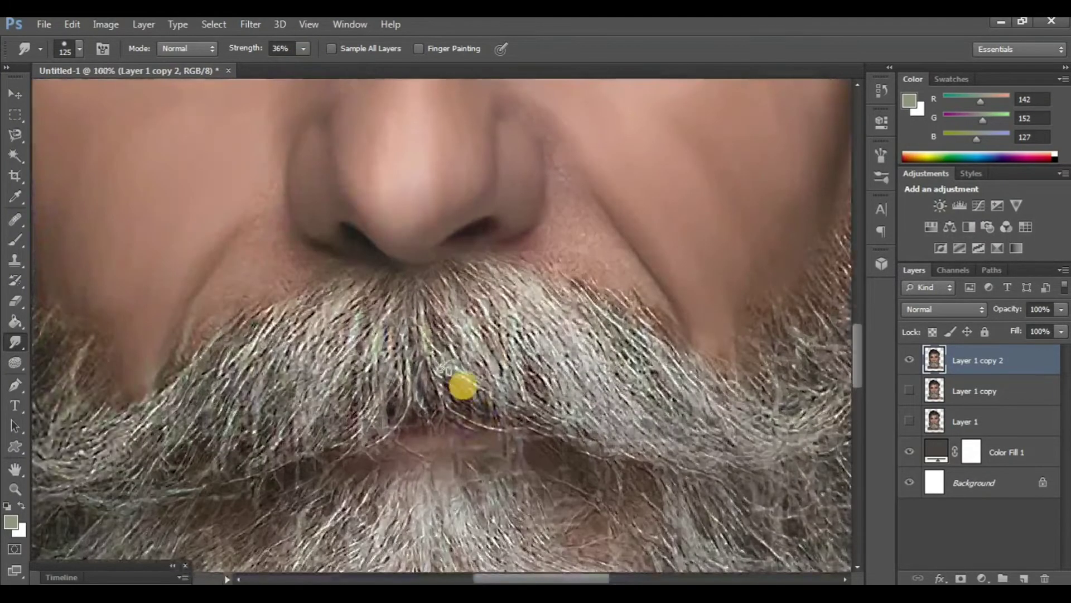
{"action": "key", "text": "bracketleft"}
{"action": "scroll", "coordinate": [397, 256], "scroll_direction": "down", "scroll_amount": 1}
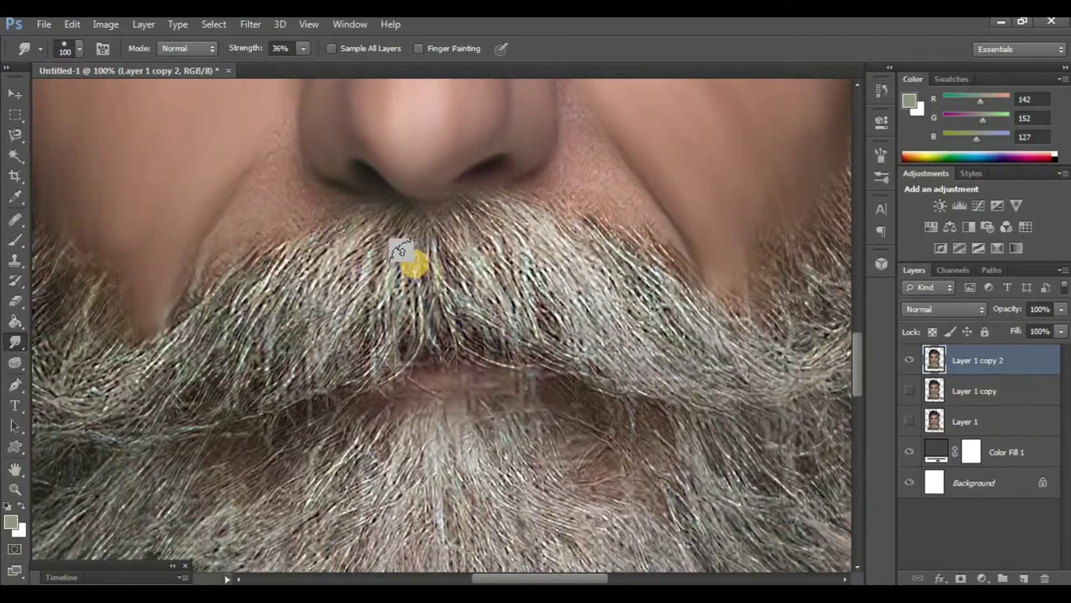
{"action": "key", "text": "bracketleft"}
{"action": "scroll", "coordinate": [414, 265], "scroll_direction": "down", "scroll_amount": 1}
Sweep the left half of the mustache into smooth strokes out to its tip.
{"action": "mouse_move", "coordinate": [411, 242]}
{"action": "left_mouse_down"}
{"action": "mouse_move", "coordinate": [395, 337]}
{"action": "mouse_move", "coordinate": [406, 206]}
{"action": "mouse_move", "coordinate": [359, 311]}
{"action": "mouse_move", "coordinate": [371, 206]}
{"action": "left_mouse_up"}
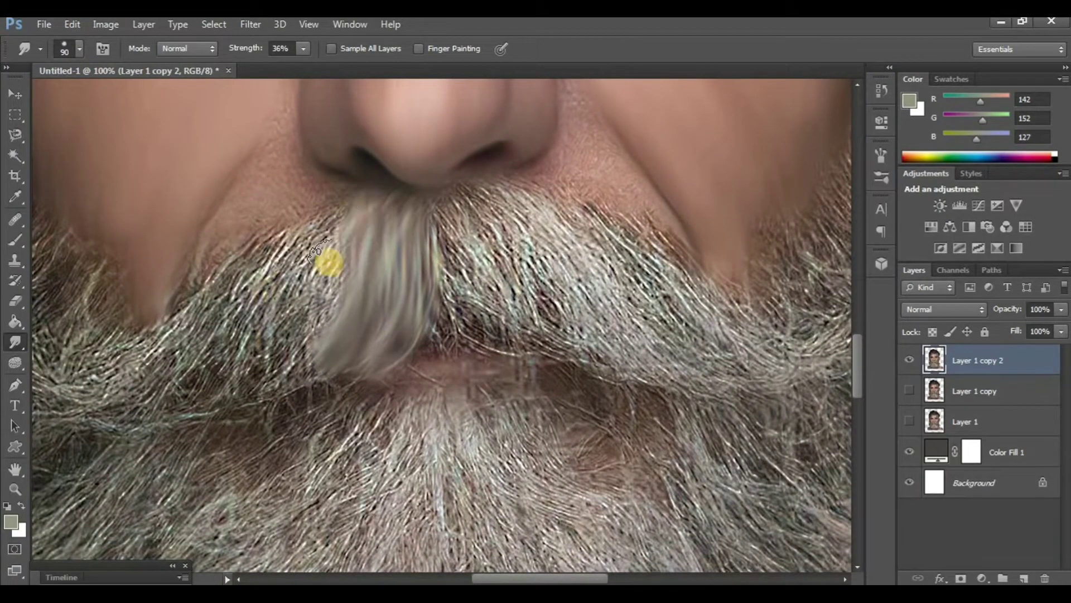
{"action": "mouse_move", "coordinate": [328, 262]}
{"action": "left_mouse_down"}
{"action": "mouse_move", "coordinate": [335, 257]}
{"action": "mouse_move", "coordinate": [279, 361]}
{"action": "mouse_move", "coordinate": [286, 376]}
{"action": "left_mouse_up"}
{"action": "scroll", "coordinate": [315, 323], "scroll_direction": "left", "scroll_amount": 1}
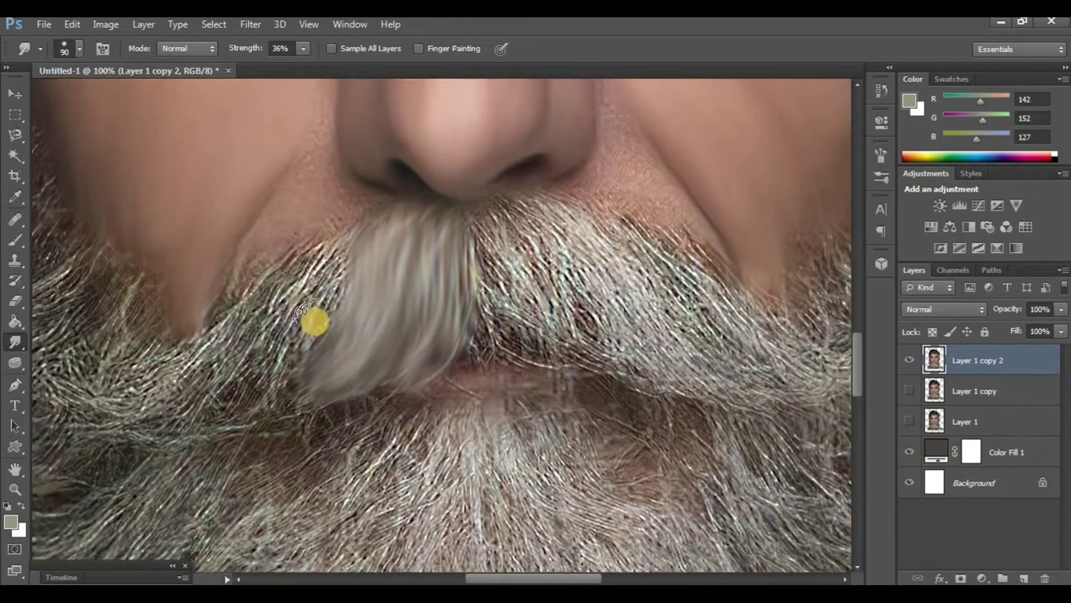
{"action": "mouse_move", "coordinate": [314, 323]}
{"action": "left_mouse_down"}
{"action": "mouse_move", "coordinate": [342, 242]}
{"action": "mouse_move", "coordinate": [256, 397]}
{"action": "left_mouse_up"}
{"action": "scroll", "coordinate": [306, 342], "scroll_direction": "left", "scroll_amount": 1}
{"action": "mouse_move", "coordinate": [306, 342]}
{"action": "left_mouse_down"}
{"action": "mouse_move", "coordinate": [351, 260]}
{"action": "mouse_move", "coordinate": [270, 402]}
{"action": "mouse_move", "coordinate": [303, 309]}
{"action": "mouse_move", "coordinate": [208, 419]}
{"action": "mouse_move", "coordinate": [241, 354]}
{"action": "mouse_move", "coordinate": [126, 399]}
{"action": "left_mouse_up"}
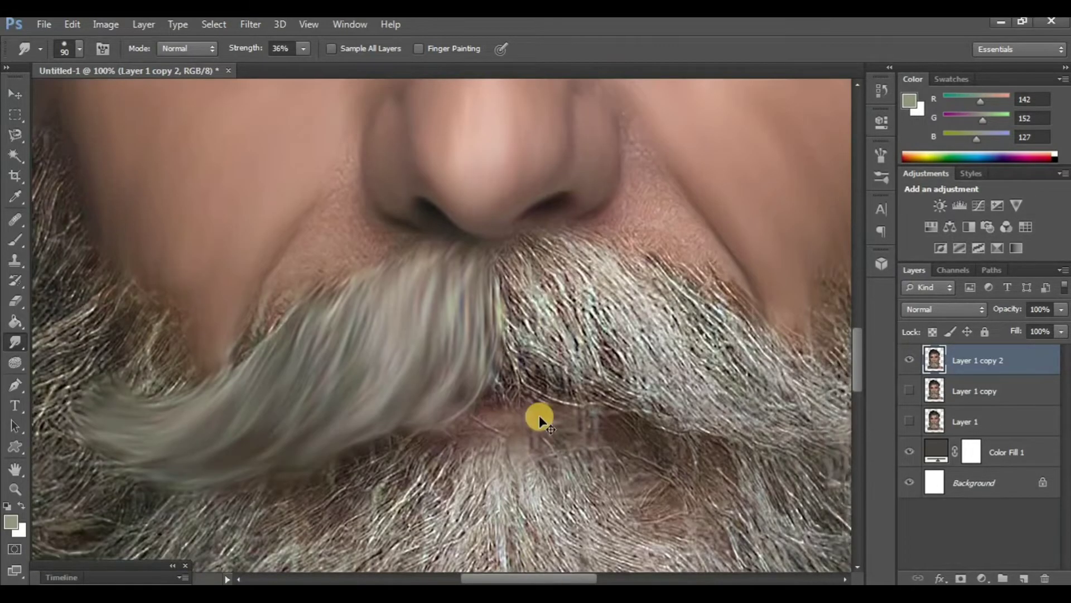
Sweep the right mustache half out to the right and compare with the original.
{"action": "left_click_drag", "start_coordinate": [539, 415], "coordinate": [522, 423]}
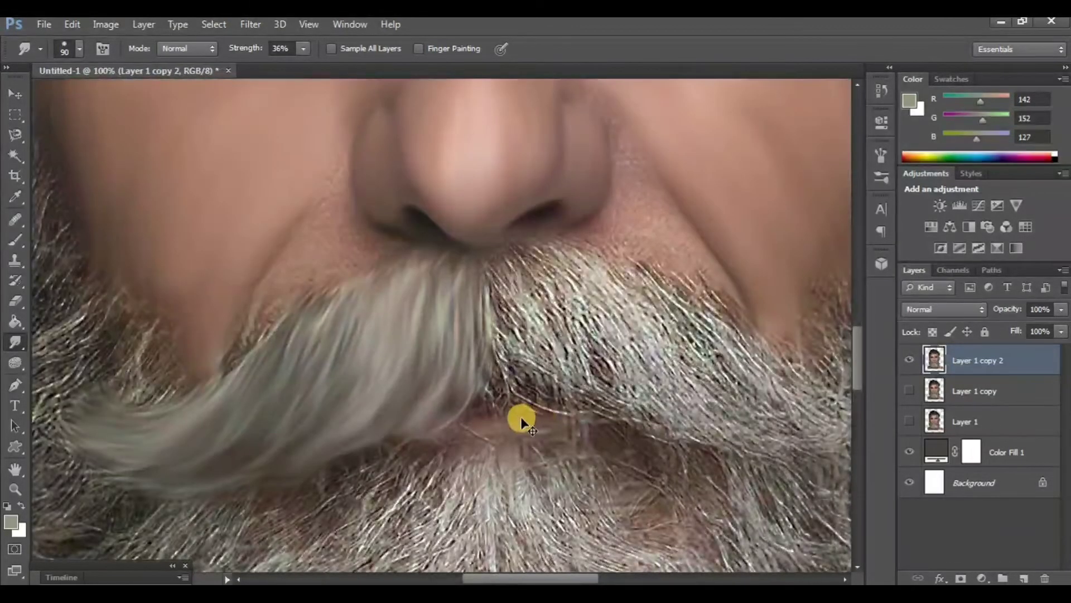
{"action": "scroll", "coordinate": [519, 419], "scroll_direction": "right", "scroll_amount": 2}
{"action": "scroll", "coordinate": [519, 418], "scroll_direction": "up", "scroll_amount": 2}
{"action": "scroll", "coordinate": [519, 418], "scroll_direction": "down", "scroll_amount": 2}
{"action": "scroll", "coordinate": [502, 407], "scroll_direction": "up", "scroll_amount": 1}
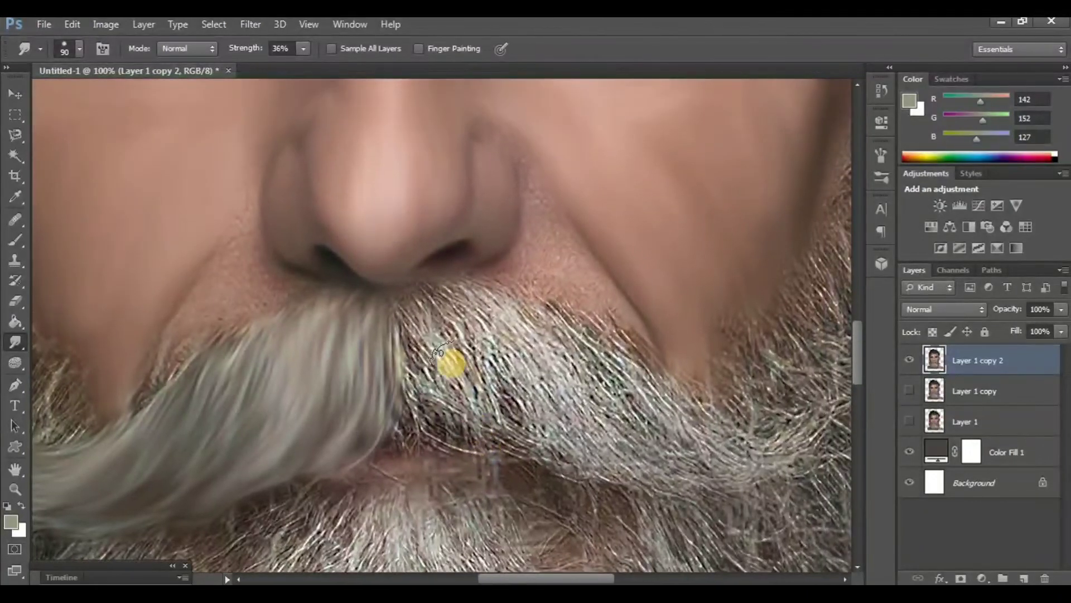
{"action": "mouse_move", "coordinate": [452, 364]}
{"action": "left_mouse_down"}
{"action": "mouse_move", "coordinate": [467, 411]}
{"action": "mouse_move", "coordinate": [421, 342]}
{"action": "mouse_move", "coordinate": [411, 359]}
{"action": "mouse_move", "coordinate": [452, 434]}
{"action": "mouse_move", "coordinate": [408, 437]}
{"action": "left_mouse_up"}
{"action": "mouse_move", "coordinate": [501, 412]}
{"action": "left_mouse_down"}
{"action": "mouse_move", "coordinate": [490, 326]}
{"action": "mouse_move", "coordinate": [511, 325]}
{"action": "mouse_move", "coordinate": [629, 459]}
{"action": "mouse_move", "coordinate": [612, 471]}
{"action": "mouse_move", "coordinate": [591, 463]}
{"action": "left_mouse_up"}
{"action": "key", "text": "ctrl+minus"}
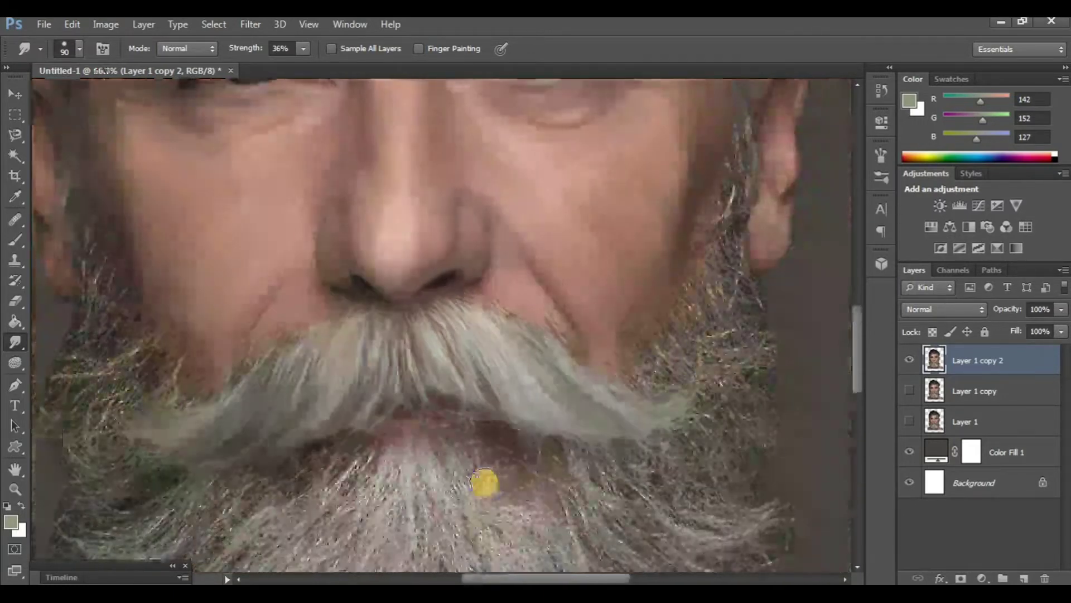
{"action": "left_click", "coordinate": [911, 370]}
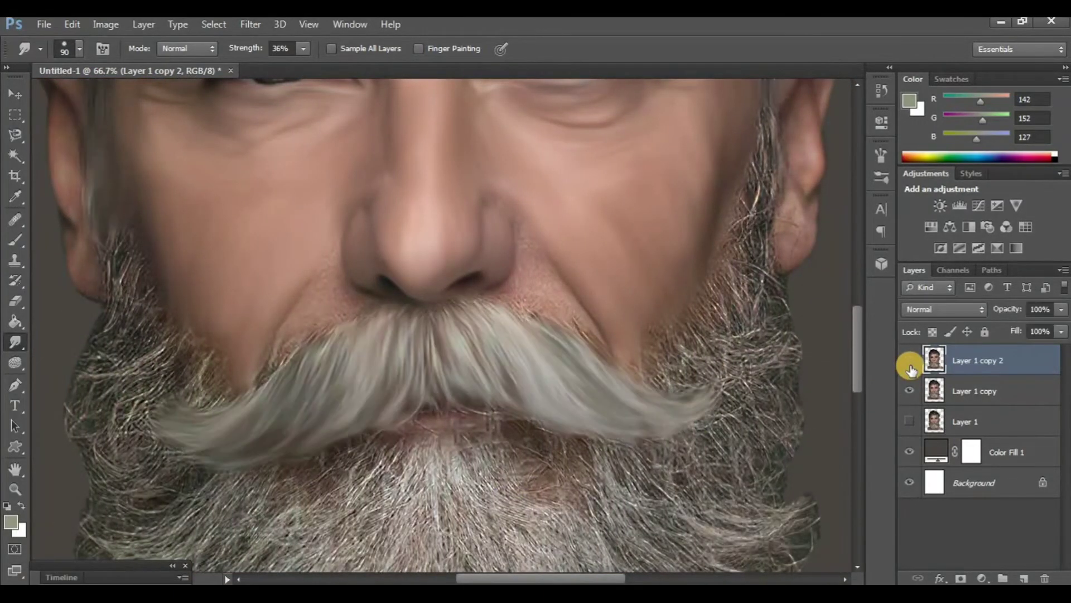
Toggle the layer to compare the smoothed mustache with the original.
{"action": "left_click", "coordinate": [910, 370]}
{"action": "left_click", "coordinate": [910, 370]}
{"action": "scroll", "coordinate": [314, 372], "scroll_direction": "up", "scroll_amount": 2}
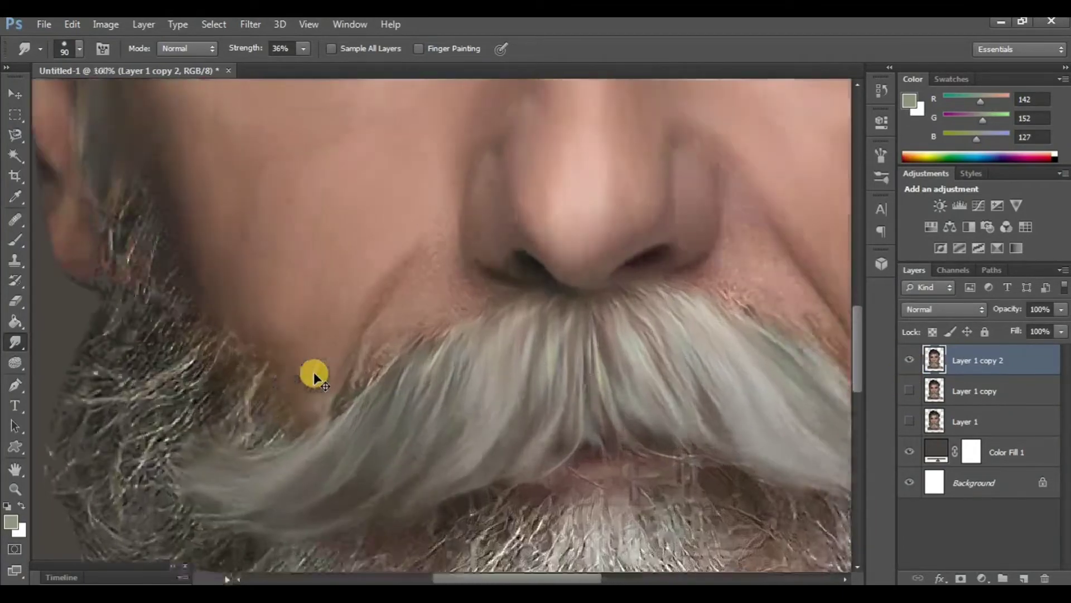
{"action": "scroll", "coordinate": [269, 287], "scroll_direction": "down", "scroll_amount": 1}
{"action": "scroll", "coordinate": [306, 264], "scroll_direction": "left", "scroll_amount": 1}
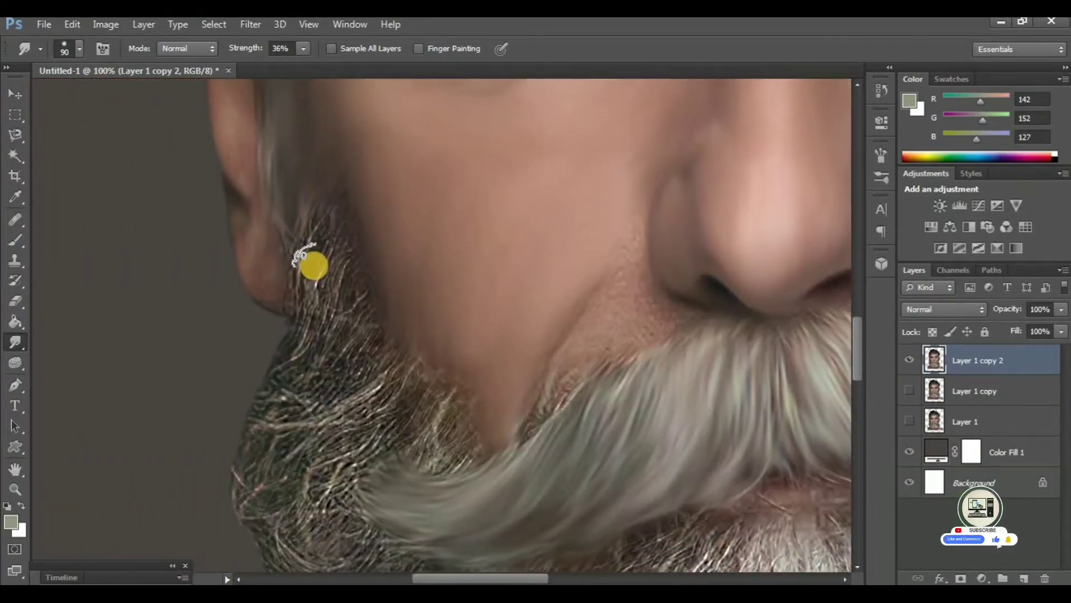
{"action": "scroll", "coordinate": [314, 264], "scroll_direction": "up", "scroll_amount": 1}
{"action": "scroll", "coordinate": [314, 263], "scroll_direction": "down", "scroll_amount": 1}
{"action": "scroll", "coordinate": [347, 328], "scroll_direction": "down", "scroll_amount": 4}
{"action": "scroll", "coordinate": [540, 498], "scroll_direction": "up", "scroll_amount": 5}
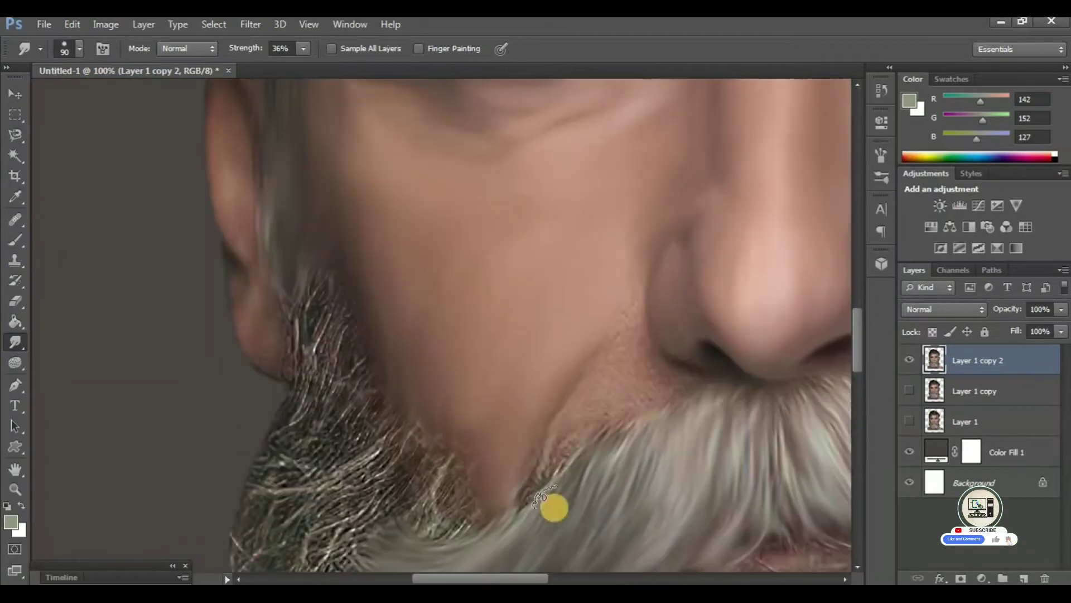
{"action": "scroll", "coordinate": [368, 424], "scroll_direction": "down", "scroll_amount": 2}
{"action": "scroll", "coordinate": [348, 312], "scroll_direction": "left", "scroll_amount": 1}
At 33% Smudge strength, smear the side beard by the left cheek and below the mustache.
{"action": "key", "text": "3"}
{"action": "key", "text": "3"}
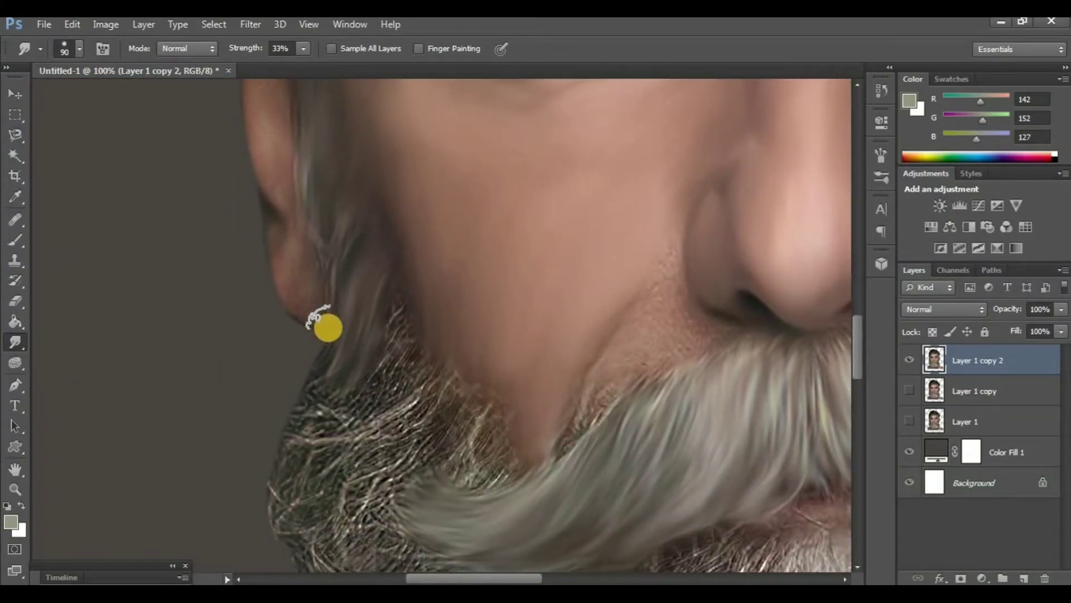
{"action": "scroll", "coordinate": [391, 346], "scroll_direction": "down", "scroll_amount": 2}
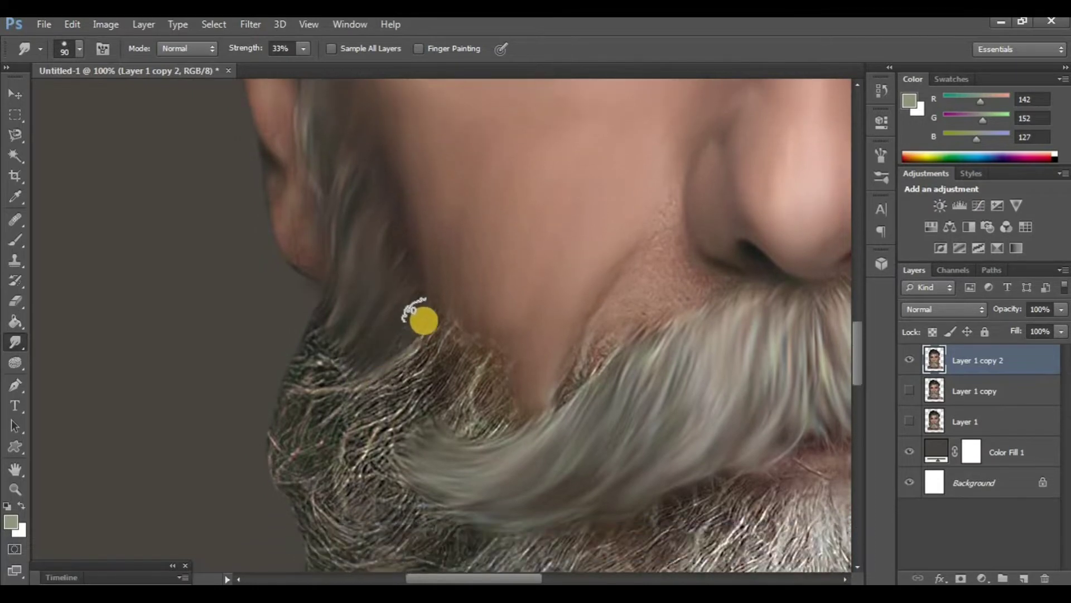
{"action": "mouse_move", "coordinate": [307, 397]}
{"action": "left_mouse_down"}
{"action": "mouse_move", "coordinate": [438, 337]}
{"action": "mouse_move", "coordinate": [508, 469]}
{"action": "left_mouse_up"}
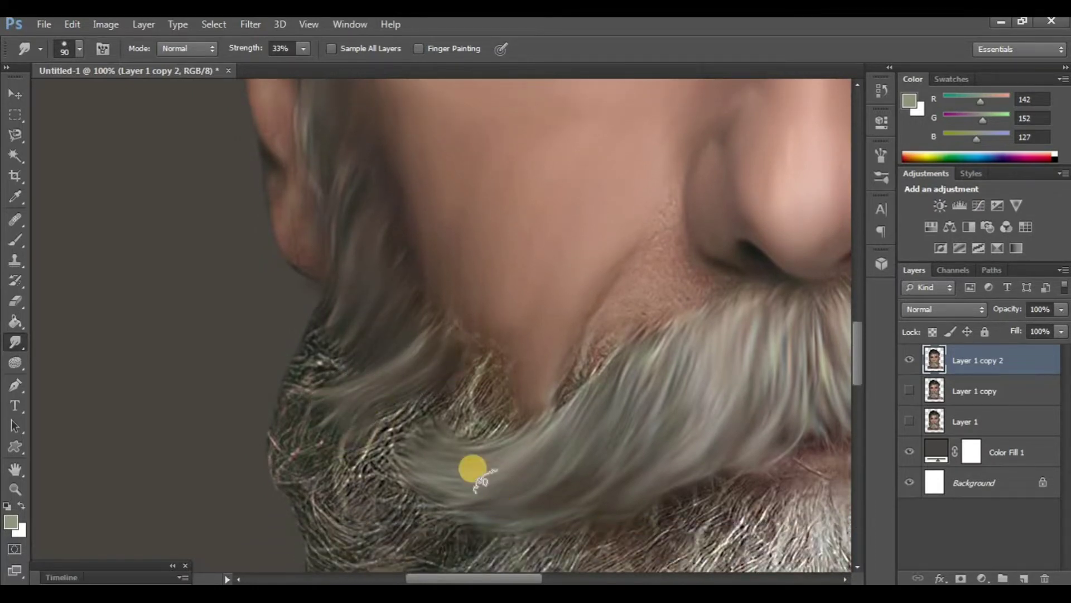
{"action": "scroll", "coordinate": [473, 469], "scroll_direction": "down", "scroll_amount": 5}
{"action": "mouse_move", "coordinate": [407, 376]}
{"action": "left_mouse_down"}
{"action": "mouse_move", "coordinate": [519, 285]}
{"action": "mouse_move", "coordinate": [486, 299]}
{"action": "mouse_move", "coordinate": [380, 393]}
{"action": "mouse_move", "coordinate": [376, 376]}
{"action": "mouse_move", "coordinate": [333, 366]}
{"action": "left_mouse_up"}
Smooth the pale beard streak's edge and pull the pale hair down-left into the chin beard.
{"action": "scroll", "coordinate": [502, 407], "scroll_direction": "up", "scroll_amount": 2}
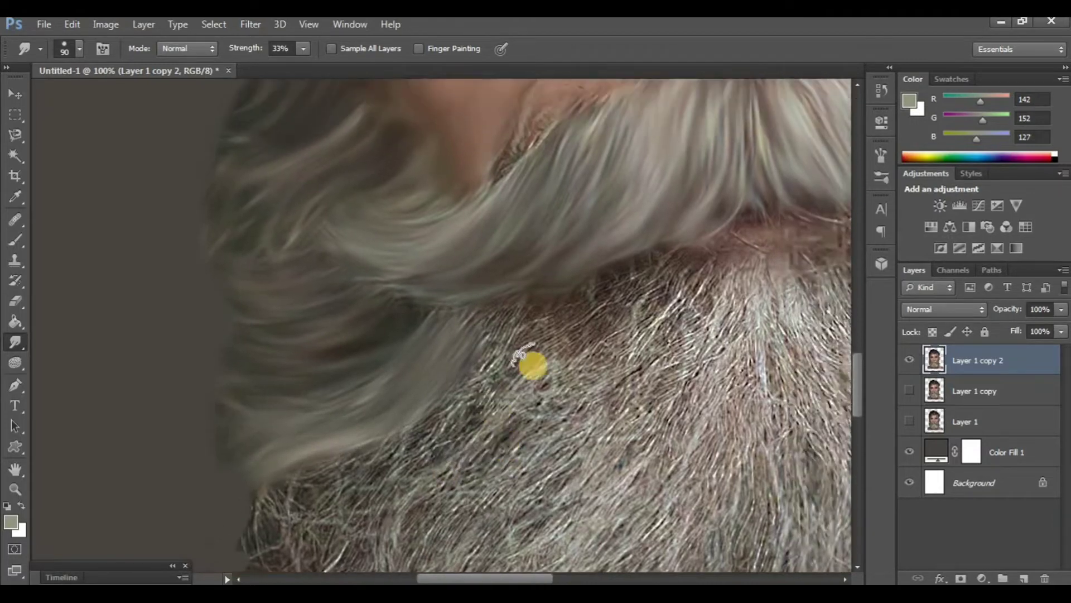
{"action": "mouse_move", "coordinate": [521, 357]}
{"action": "left_mouse_down"}
{"action": "mouse_move", "coordinate": [443, 340]}
{"action": "mouse_move", "coordinate": [557, 306]}
{"action": "mouse_move", "coordinate": [633, 304]}
{"action": "mouse_move", "coordinate": [512, 296]}
{"action": "mouse_move", "coordinate": [545, 243]}
{"action": "mouse_move", "coordinate": [525, 409]}
{"action": "mouse_move", "coordinate": [533, 203]}
{"action": "mouse_move", "coordinate": [497, 346]}
{"action": "mouse_move", "coordinate": [499, 223]}
{"action": "mouse_move", "coordinate": [374, 423]}
{"action": "mouse_move", "coordinate": [504, 235]}
{"action": "mouse_move", "coordinate": [409, 354]}
{"action": "mouse_move", "coordinate": [408, 334]}
{"action": "mouse_move", "coordinate": [485, 211]}
{"action": "left_mouse_up"}
{"action": "left_click", "coordinate": [443, 339], "text": "alt"}
{"action": "left_click", "coordinate": [443, 339], "text": "ctrl"}
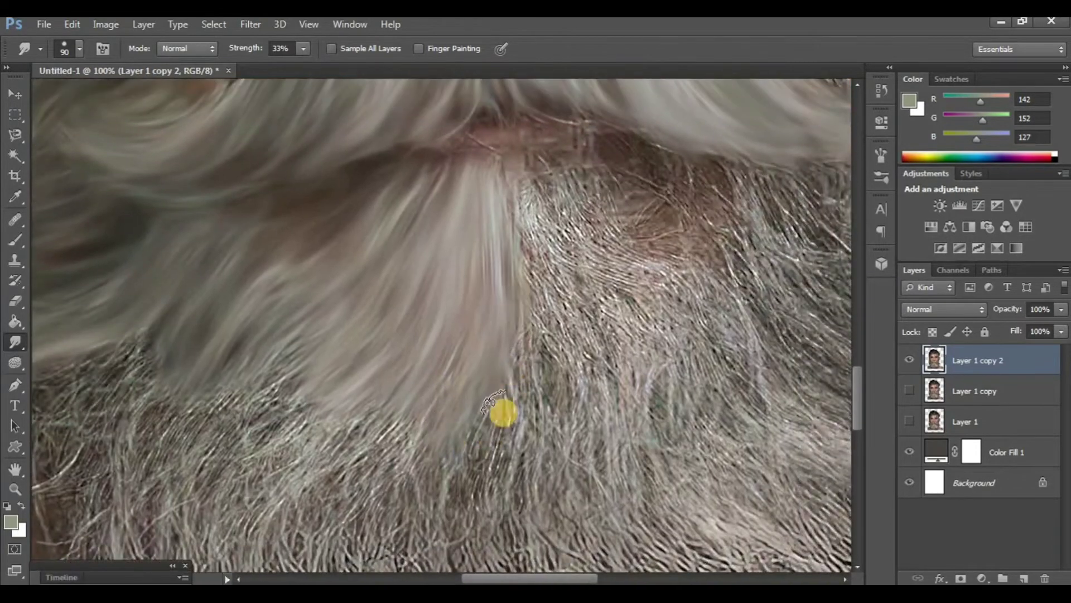
{"action": "mouse_move", "coordinate": [502, 411]}
{"action": "left_mouse_down"}
{"action": "mouse_move", "coordinate": [527, 276]}
{"action": "mouse_move", "coordinate": [521, 249]}
{"action": "mouse_move", "coordinate": [574, 270]}
{"action": "mouse_move", "coordinate": [576, 246]}
{"action": "mouse_move", "coordinate": [632, 275]}
{"action": "mouse_move", "coordinate": [612, 212]}
{"action": "mouse_move", "coordinate": [553, 253]}
{"action": "mouse_move", "coordinate": [554, 282]}
{"action": "mouse_move", "coordinate": [596, 335]}
{"action": "mouse_move", "coordinate": [630, 326]}
{"action": "left_mouse_up"}
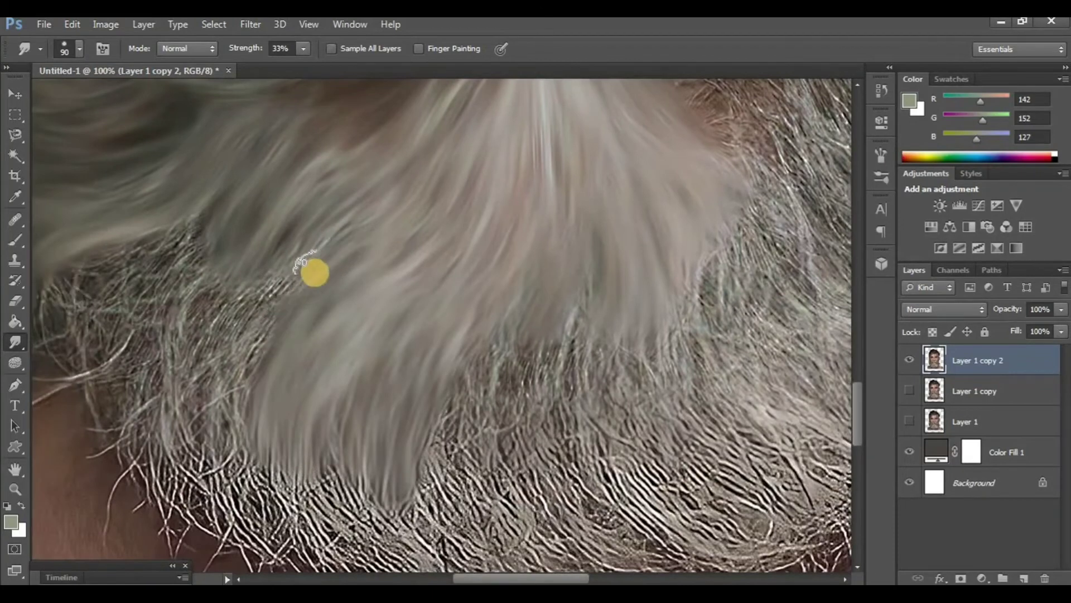
{"action": "mouse_move", "coordinate": [302, 261]}
{"action": "left_mouse_down"}
{"action": "mouse_move", "coordinate": [228, 363]}
{"action": "mouse_move", "coordinate": [226, 294]}
{"action": "mouse_move", "coordinate": [187, 342]}
{"action": "mouse_move", "coordinate": [158, 292]}
{"action": "mouse_move", "coordinate": [195, 252]}
{"action": "left_mouse_up"}
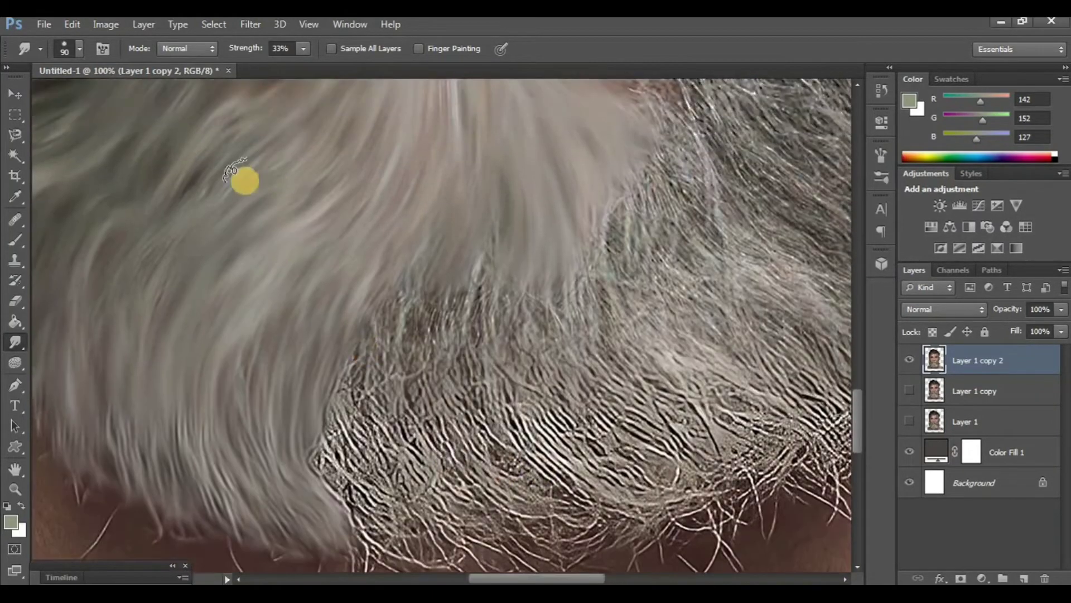
{"action": "scroll", "coordinate": [354, 355], "scroll_direction": "down", "scroll_amount": 3}
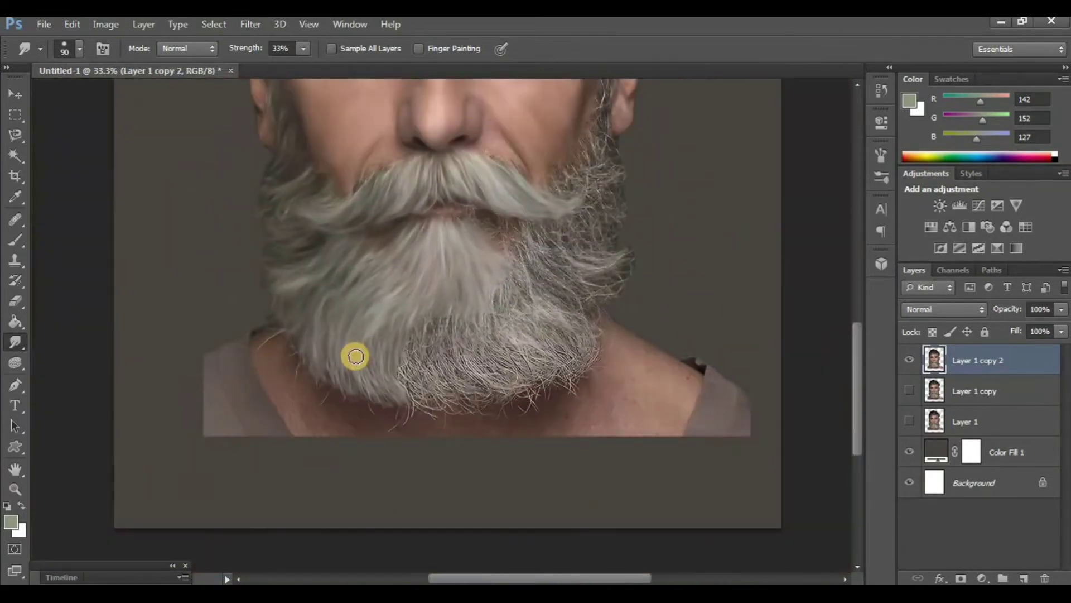
{"action": "scroll", "coordinate": [431, 318], "scroll_direction": "up", "scroll_amount": 3}
Compare with the original, then smudge the beard's lower edge and neck strands into flowing strokes.
{"action": "left_click", "coordinate": [909, 365]}
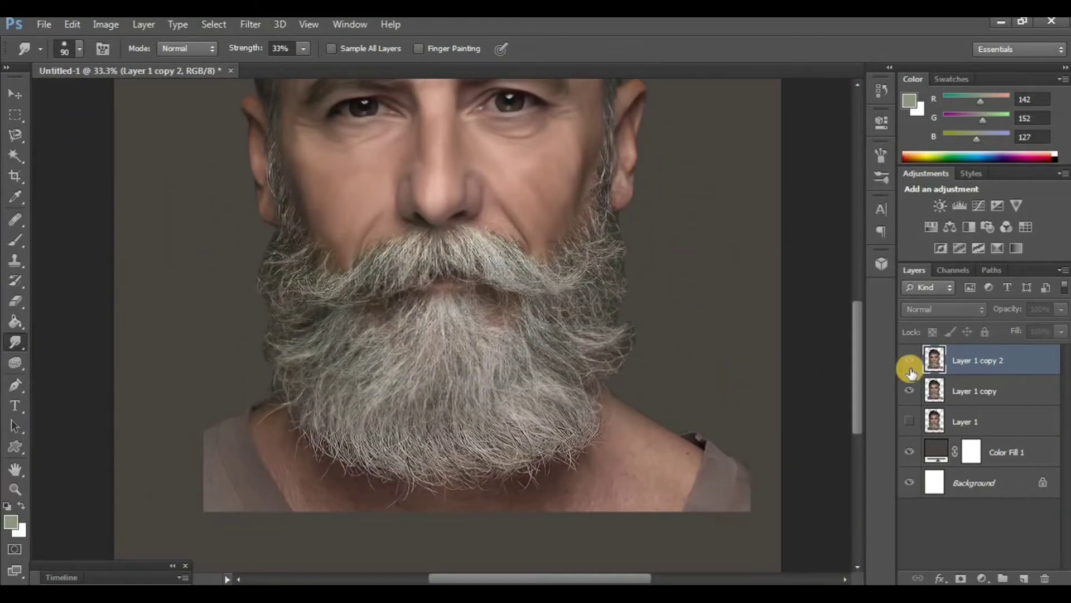
{"action": "scroll", "coordinate": [611, 364], "scroll_direction": "up", "scroll_amount": 1}
{"action": "scroll", "coordinate": [504, 378], "scroll_direction": "up", "scroll_amount": 1}
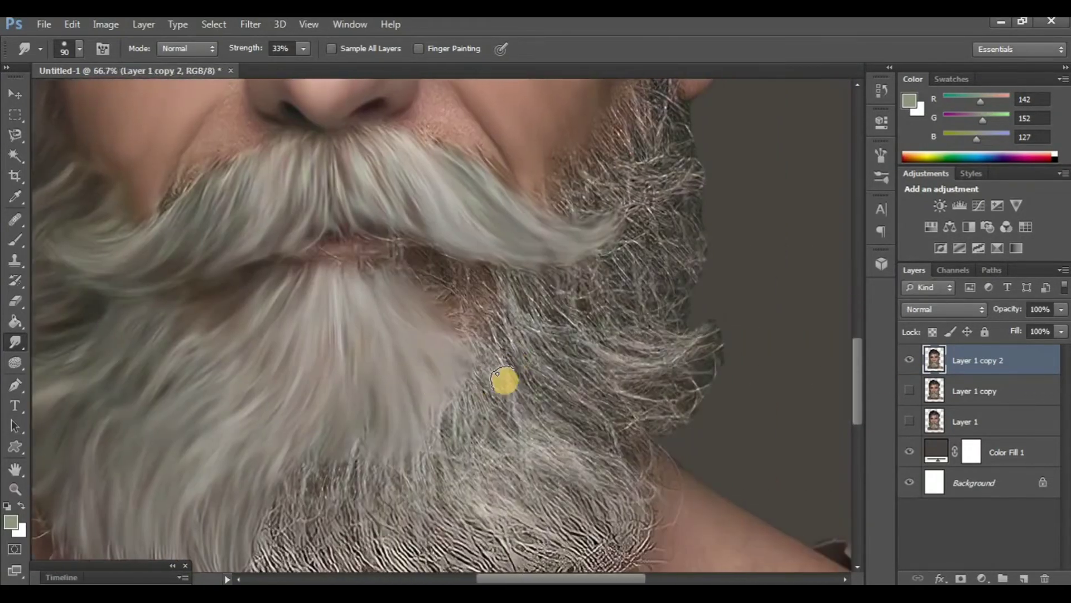
{"action": "scroll", "coordinate": [480, 370], "scroll_direction": "up", "scroll_amount": 1}
{"action": "scroll", "coordinate": [473, 365], "scroll_direction": "down", "scroll_amount": 3}
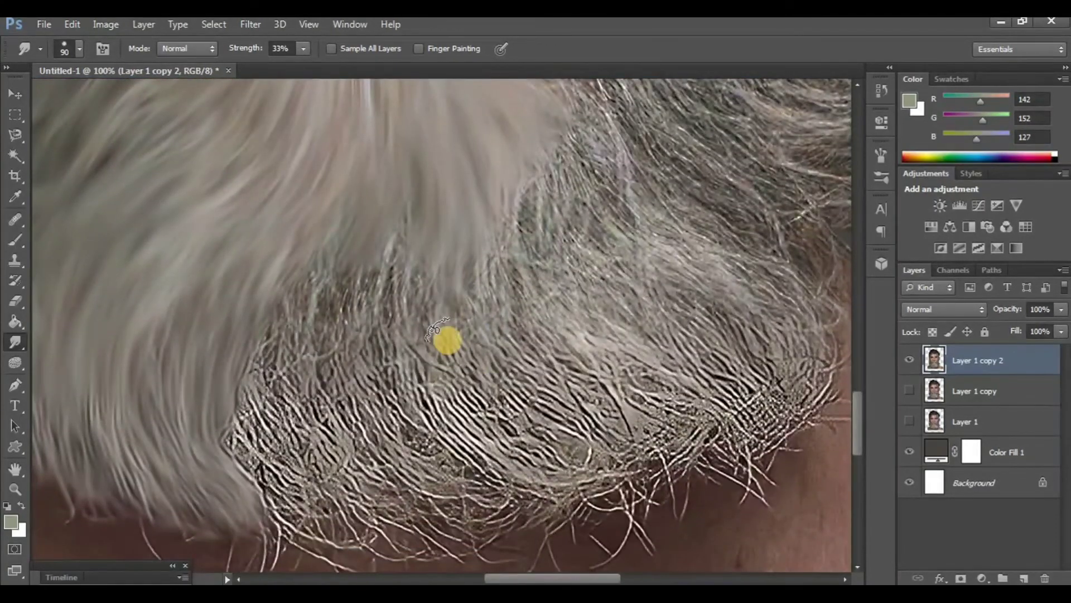
{"action": "left_click_drag", "start_coordinate": [443, 340], "coordinate": [505, 462]}
{"action": "mouse_move", "coordinate": [423, 329]}
{"action": "left_mouse_down"}
{"action": "mouse_move", "coordinate": [404, 280]}
{"action": "mouse_move", "coordinate": [445, 448]}
{"action": "mouse_move", "coordinate": [390, 213]}
{"action": "mouse_move", "coordinate": [342, 355]}
{"action": "mouse_move", "coordinate": [359, 318]}
{"action": "mouse_move", "coordinate": [353, 433]}
{"action": "mouse_move", "coordinate": [326, 264]}
{"action": "mouse_move", "coordinate": [316, 409]}
{"action": "mouse_move", "coordinate": [285, 292]}
{"action": "left_mouse_up"}
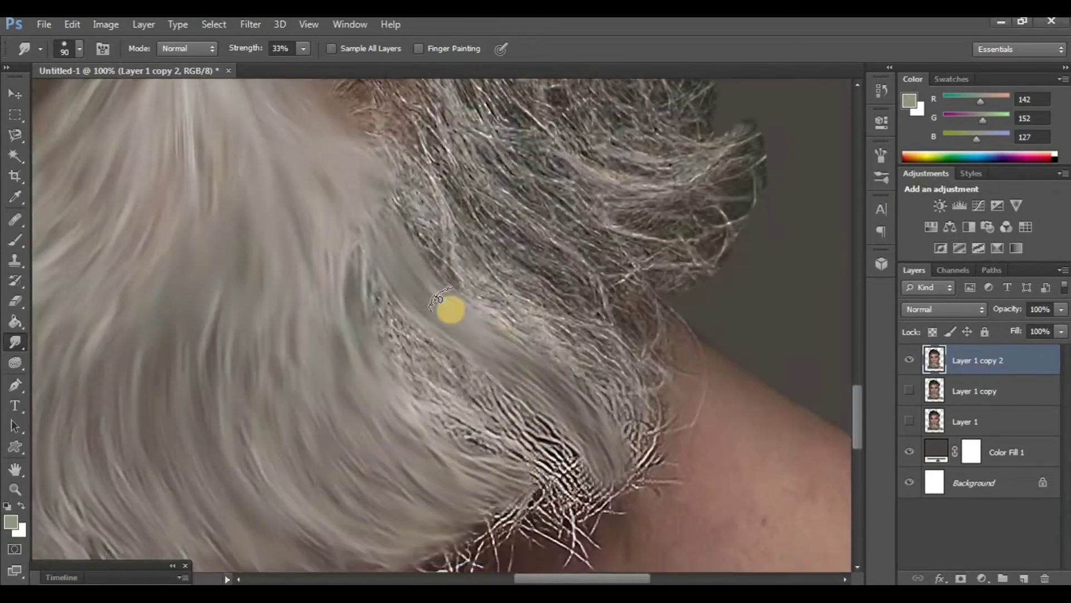
{"action": "mouse_move", "coordinate": [451, 310]}
{"action": "left_mouse_down"}
{"action": "mouse_move", "coordinate": [578, 431]}
{"action": "mouse_move", "coordinate": [407, 275]}
{"action": "mouse_move", "coordinate": [471, 368]}
{"action": "mouse_move", "coordinate": [349, 173]}
{"action": "mouse_move", "coordinate": [413, 179]}
{"action": "left_mouse_up"}
{"action": "scroll", "coordinate": [413, 179], "scroll_direction": "down", "scroll_amount": 1}
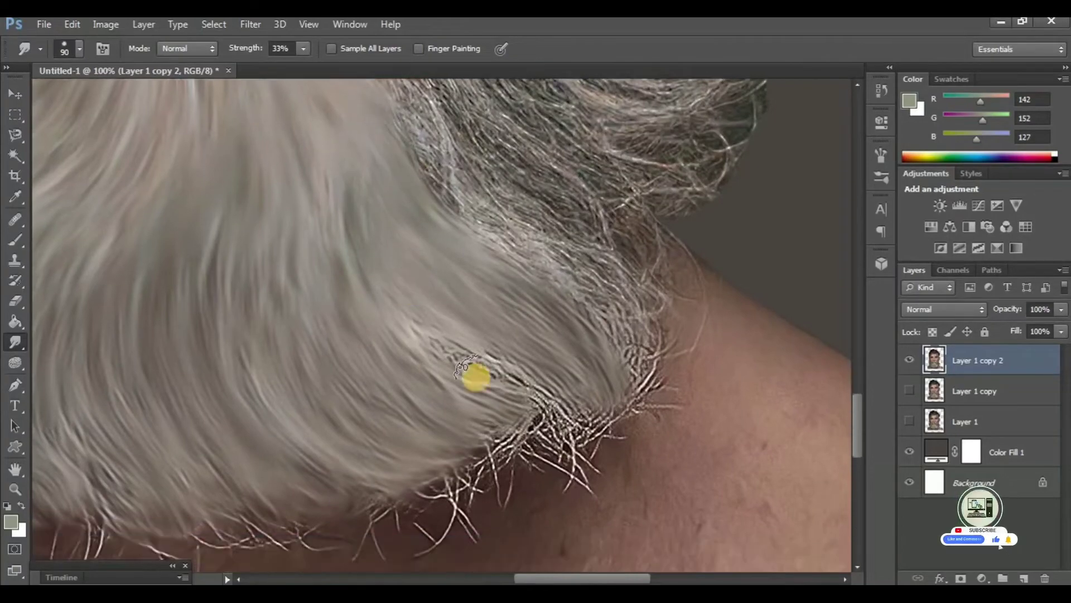
{"action": "mouse_move", "coordinate": [479, 375]}
{"action": "left_mouse_down"}
{"action": "mouse_move", "coordinate": [476, 354]}
{"action": "mouse_move", "coordinate": [438, 372]}
{"action": "mouse_move", "coordinate": [459, 385]}
{"action": "mouse_move", "coordinate": [586, 359]}
{"action": "mouse_move", "coordinate": [502, 346]}
{"action": "left_mouse_up"}
{"action": "scroll", "coordinate": [390, 275], "scroll_direction": "up", "scroll_amount": 4}
{"action": "scroll", "coordinate": [366, 292], "scroll_direction": "down", "scroll_amount": 1}
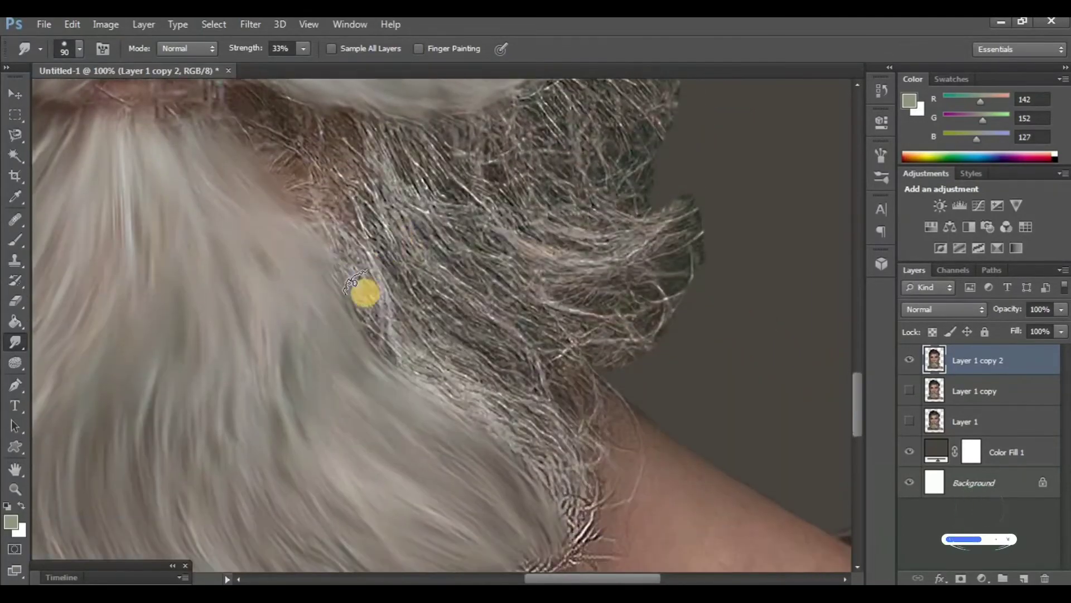
{"action": "mouse_move", "coordinate": [366, 292]}
{"action": "left_mouse_down"}
{"action": "mouse_move", "coordinate": [519, 438]}
{"action": "mouse_move", "coordinate": [445, 394]}
{"action": "mouse_move", "coordinate": [323, 210]}
{"action": "mouse_move", "coordinate": [538, 414]}
{"action": "mouse_move", "coordinate": [578, 507]}
{"action": "left_mouse_up"}
Smudge more beard strands, then hide and show the smudged layer to compare.
{"action": "scroll", "coordinate": [440, 390], "scroll_direction": "down", "scroll_amount": 1}
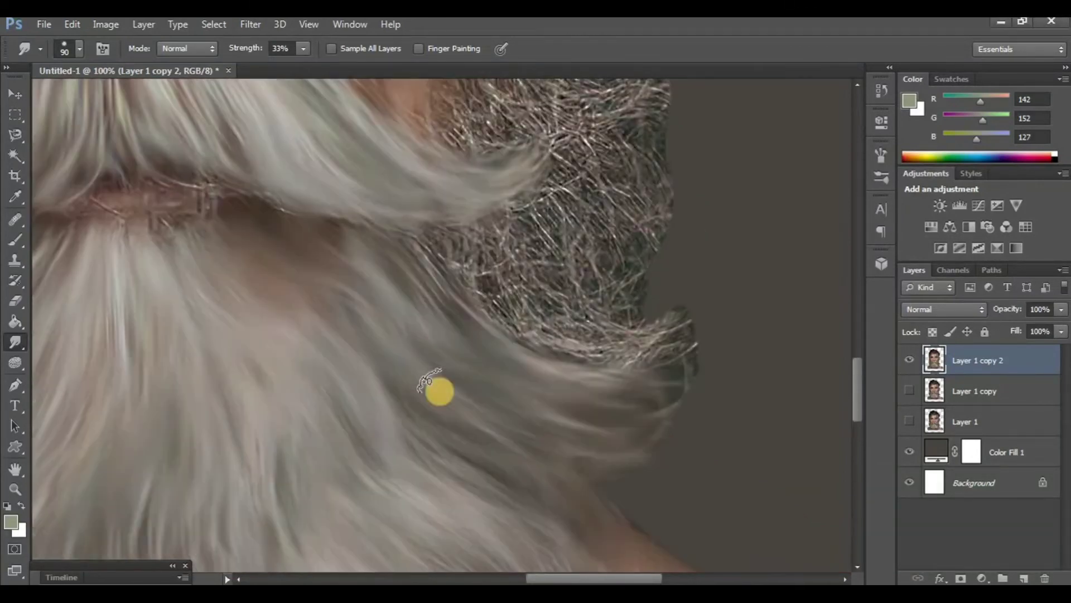
{"action": "scroll", "coordinate": [440, 390], "scroll_direction": "down", "scroll_amount": 1}
{"action": "scroll", "coordinate": [440, 390], "scroll_direction": "down", "scroll_amount": 1}
{"action": "scroll", "coordinate": [439, 390], "scroll_direction": "down", "scroll_amount": 1}
{"action": "scroll", "coordinate": [440, 390], "scroll_direction": "up", "scroll_amount": 2}
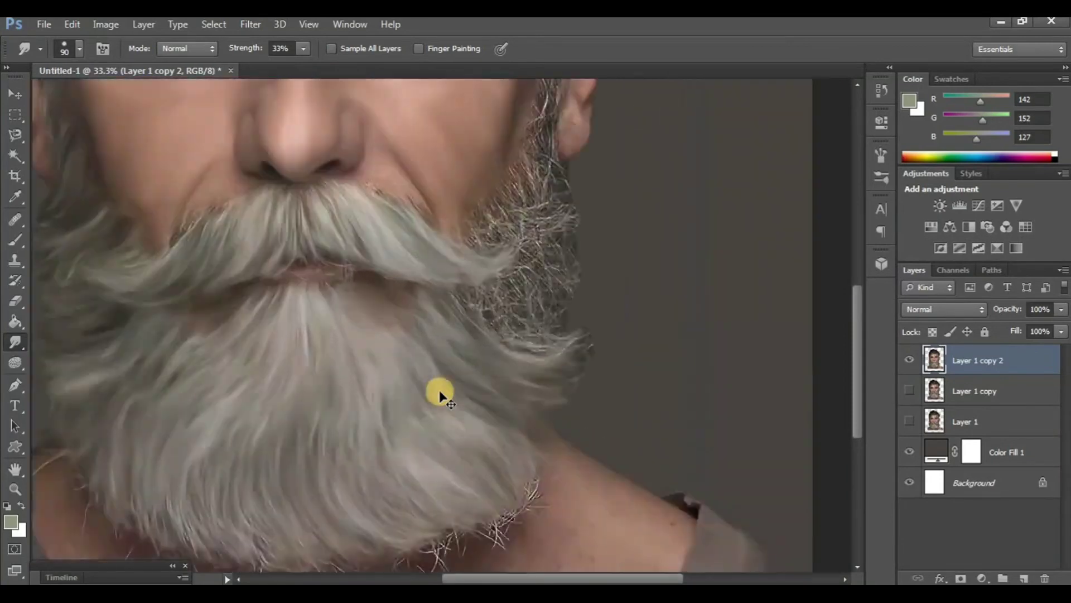
{"action": "scroll", "coordinate": [439, 390], "scroll_direction": "up", "scroll_amount": 2}
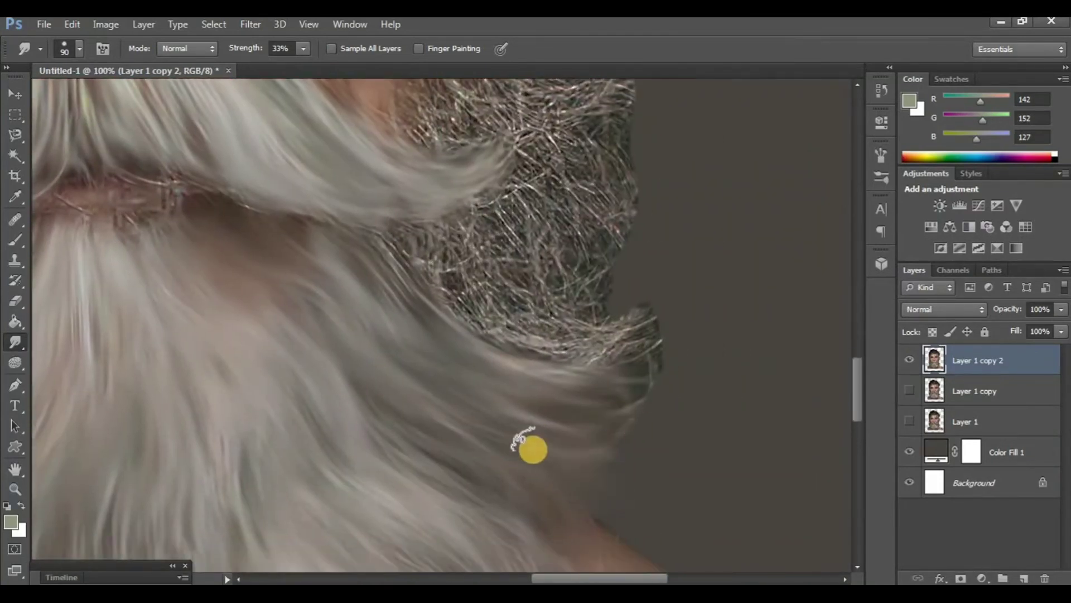
{"action": "scroll", "coordinate": [567, 449], "scroll_direction": "up", "scroll_amount": 5}
{"action": "scroll", "coordinate": [551, 318], "scroll_direction": "up", "scroll_amount": 5}
{"action": "scroll", "coordinate": [550, 318], "scroll_direction": "right", "scroll_amount": 1}
{"action": "mouse_move", "coordinate": [551, 318]}
{"action": "left_mouse_down"}
{"action": "mouse_move", "coordinate": [545, 235]}
{"action": "mouse_move", "coordinate": [532, 287]}
{"action": "left_mouse_up"}
{"action": "scroll", "coordinate": [505, 334], "scroll_direction": "down", "scroll_amount": 3}
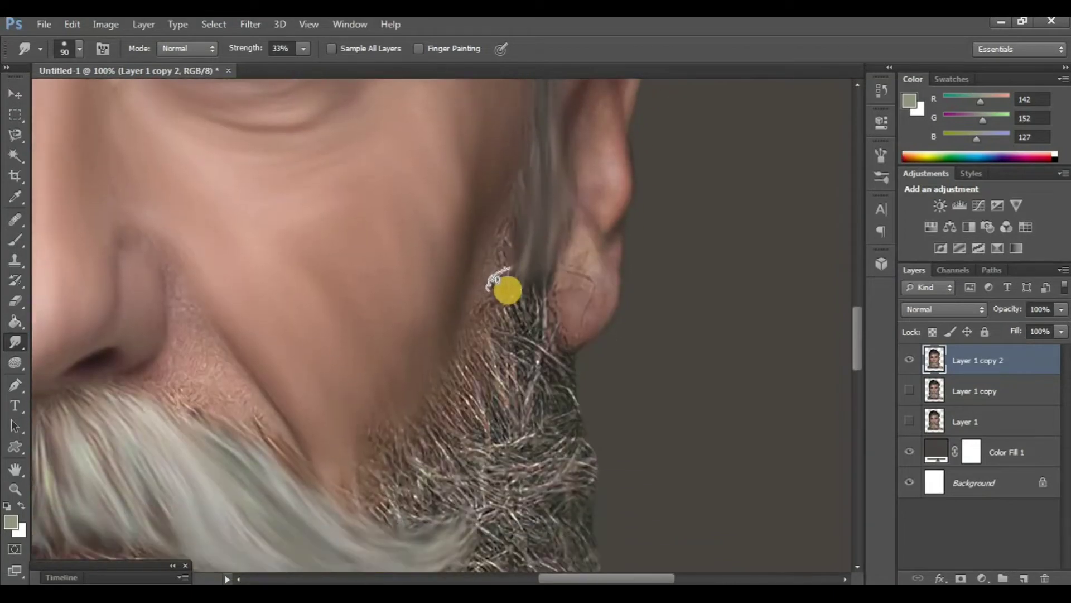
{"action": "mouse_move", "coordinate": [523, 333]}
{"action": "left_mouse_down"}
{"action": "mouse_move", "coordinate": [488, 223]}
{"action": "mouse_move", "coordinate": [500, 280]}
{"action": "mouse_move", "coordinate": [575, 313]}
{"action": "mouse_move", "coordinate": [509, 293]}
{"action": "mouse_move", "coordinate": [526, 352]}
{"action": "mouse_move", "coordinate": [449, 280]}
{"action": "left_mouse_up"}
{"action": "scroll", "coordinate": [500, 279], "scroll_direction": "down", "scroll_amount": 3}
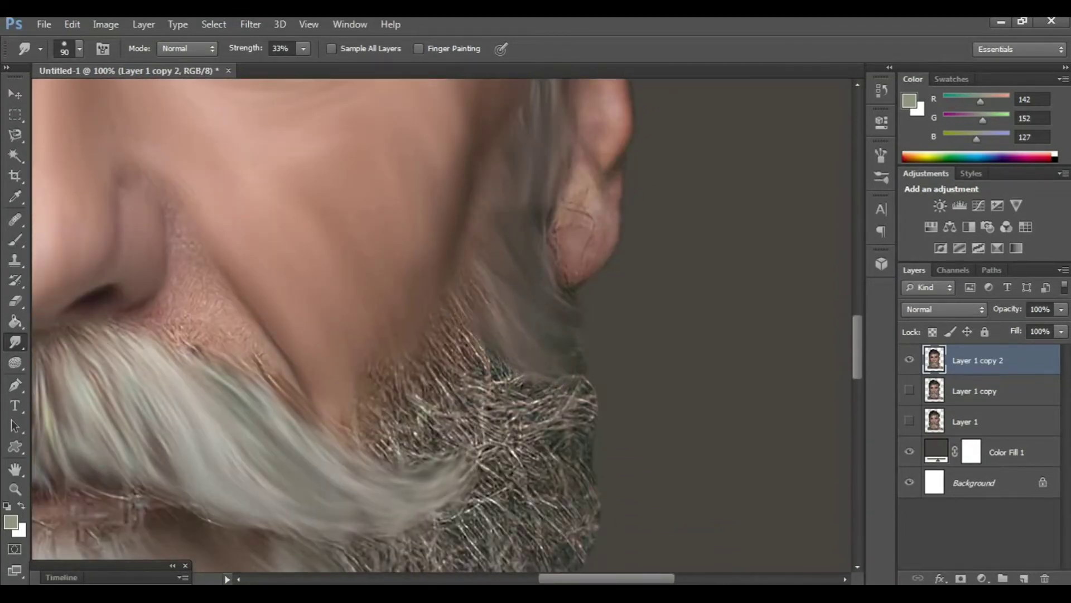
{"action": "scroll", "coordinate": [597, 388], "scroll_direction": "down", "scroll_amount": 1}
{"action": "scroll", "coordinate": [597, 388], "scroll_direction": "right", "scroll_amount": 2}
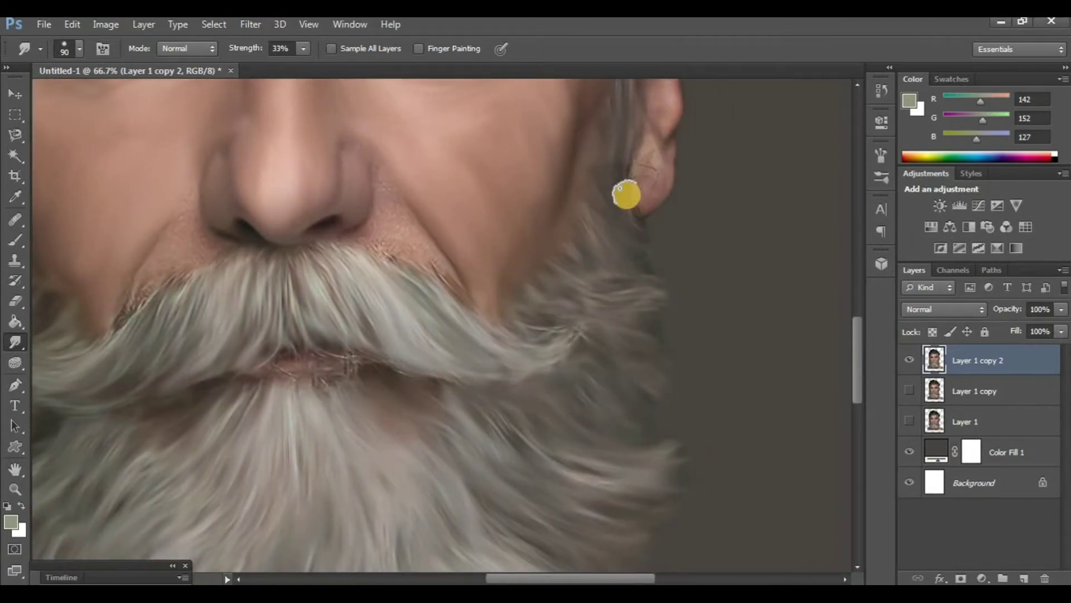
{"action": "scroll", "coordinate": [596, 411], "scroll_direction": "down", "scroll_amount": 3}
{"action": "scroll", "coordinate": [556, 402], "scroll_direction": "down", "scroll_amount": 2}
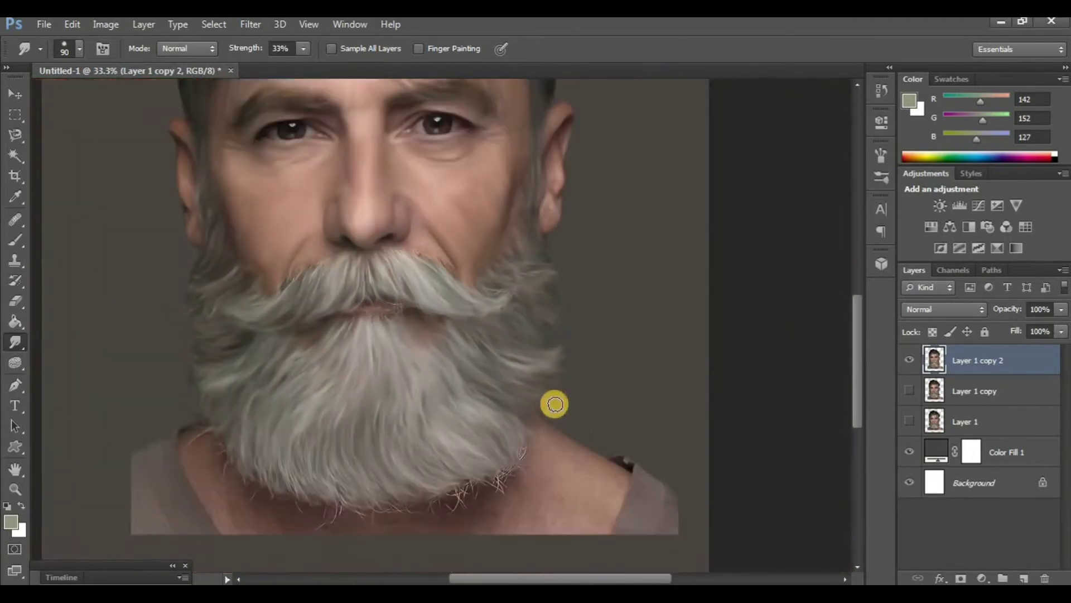
{"action": "left_click", "coordinate": [908, 361]}
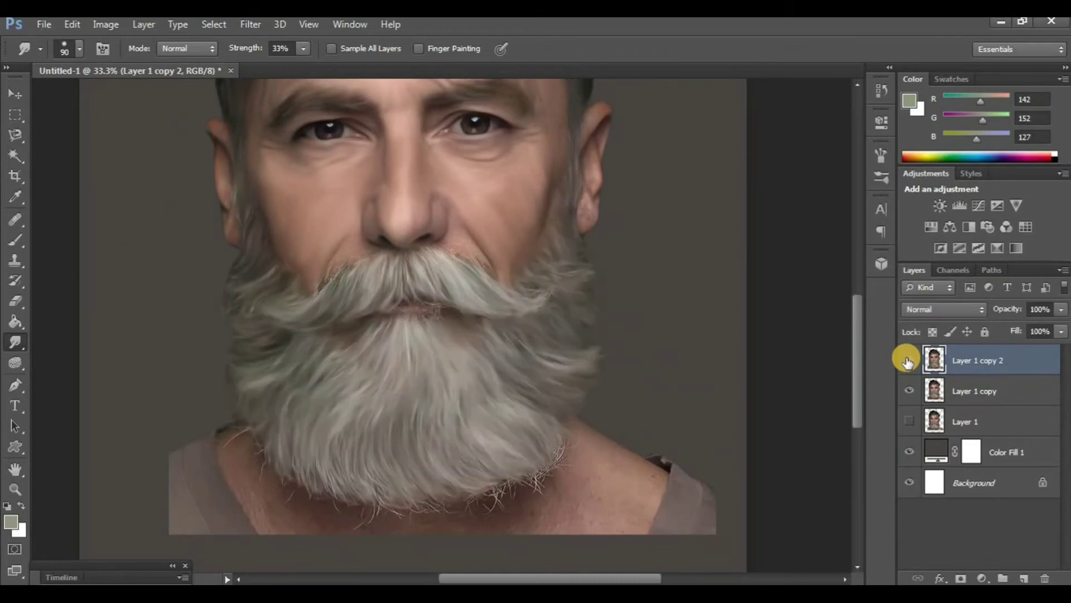
{"action": "left_click", "coordinate": [908, 361]}
Shrink the smudge brush for the moustache and compare it with and without smudging.
{"action": "scroll", "coordinate": [536, 380], "scroll_direction": "up", "scroll_amount": 1}
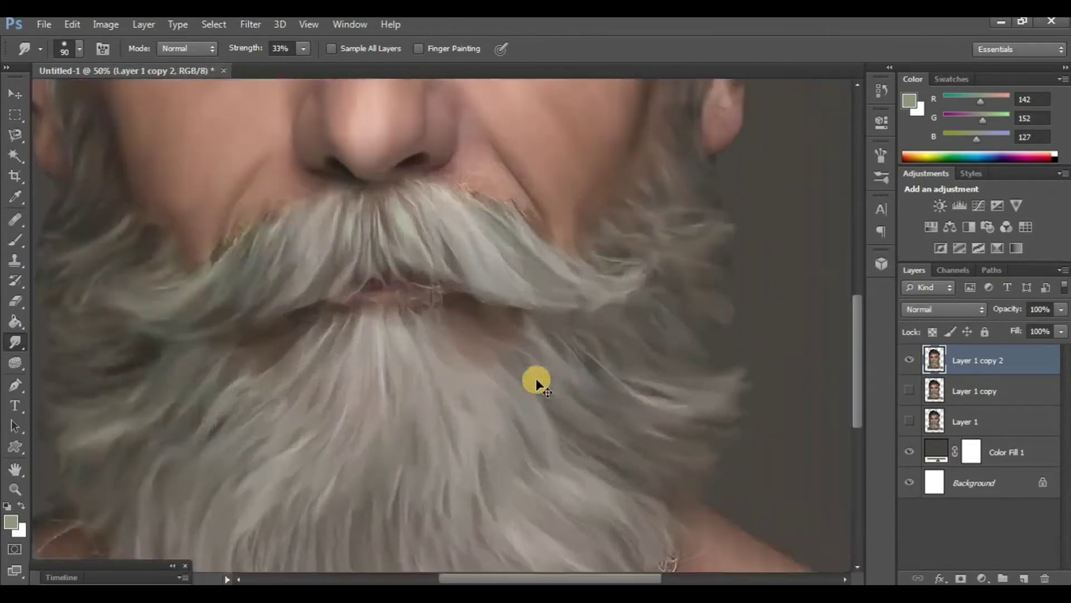
{"action": "scroll", "coordinate": [354, 435], "scroll_direction": "up", "scroll_amount": 1}
{"action": "scroll", "coordinate": [296, 455], "scroll_direction": "up", "scroll_amount": 1}
{"action": "key", "text": "bracketleft"}
{"action": "key", "text": "bracketleft"}
{"action": "scroll", "coordinate": [296, 455], "scroll_direction": "up", "scroll_amount": 2}
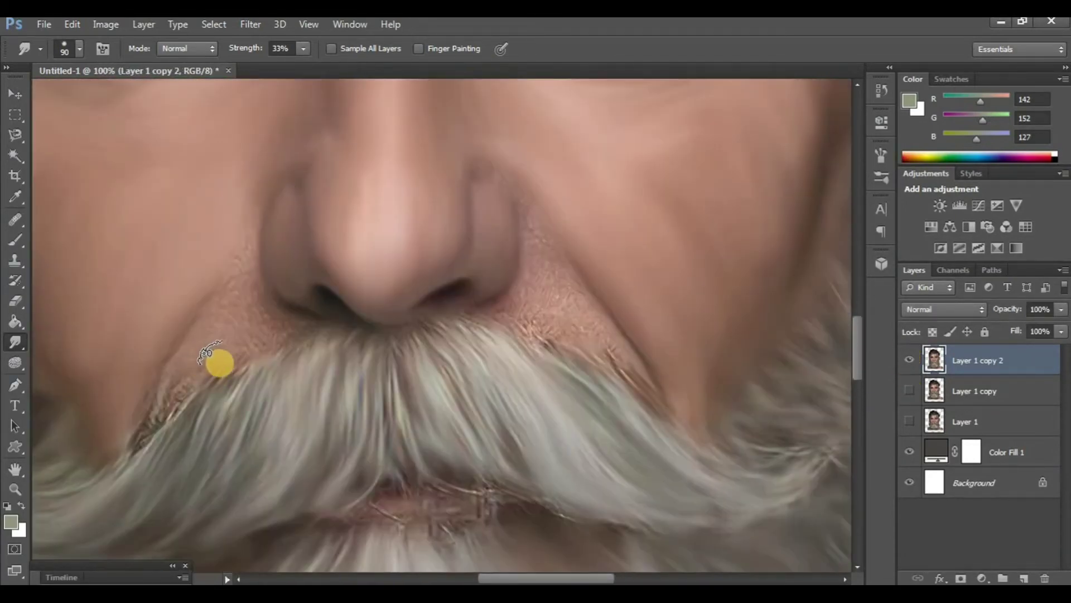
{"action": "scroll", "coordinate": [219, 363], "scroll_direction": "down", "scroll_amount": 1}
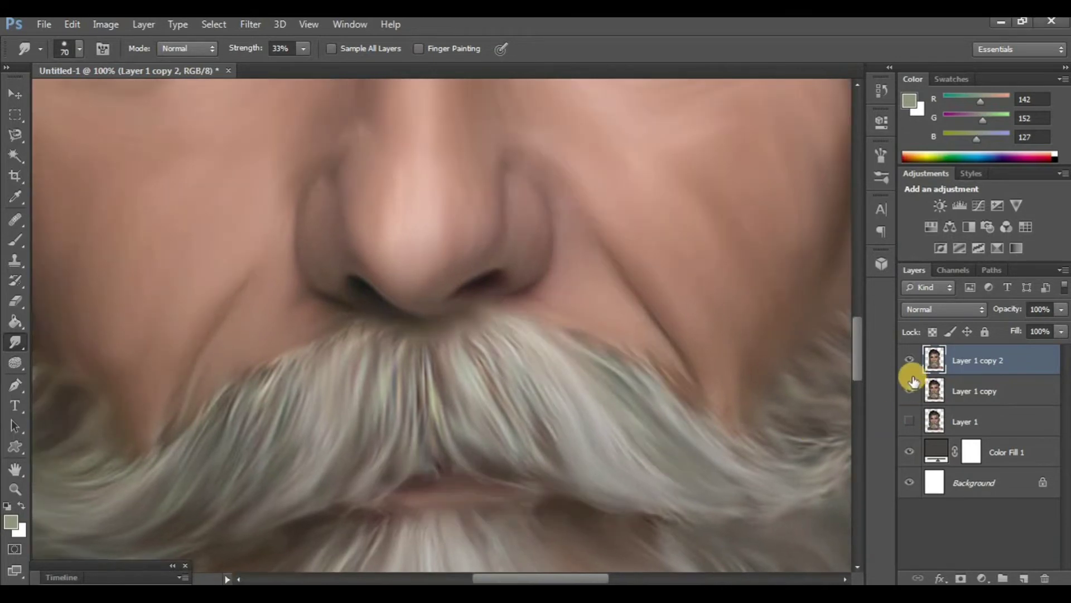
{"action": "left_click", "coordinate": [910, 360]}
{"action": "scroll", "coordinate": [729, 396], "scroll_direction": "down", "scroll_amount": 1}
{"action": "scroll", "coordinate": [730, 396], "scroll_direction": "down", "scroll_amount": 1}
{"action": "scroll", "coordinate": [730, 398], "scroll_direction": "down", "scroll_amount": 5}
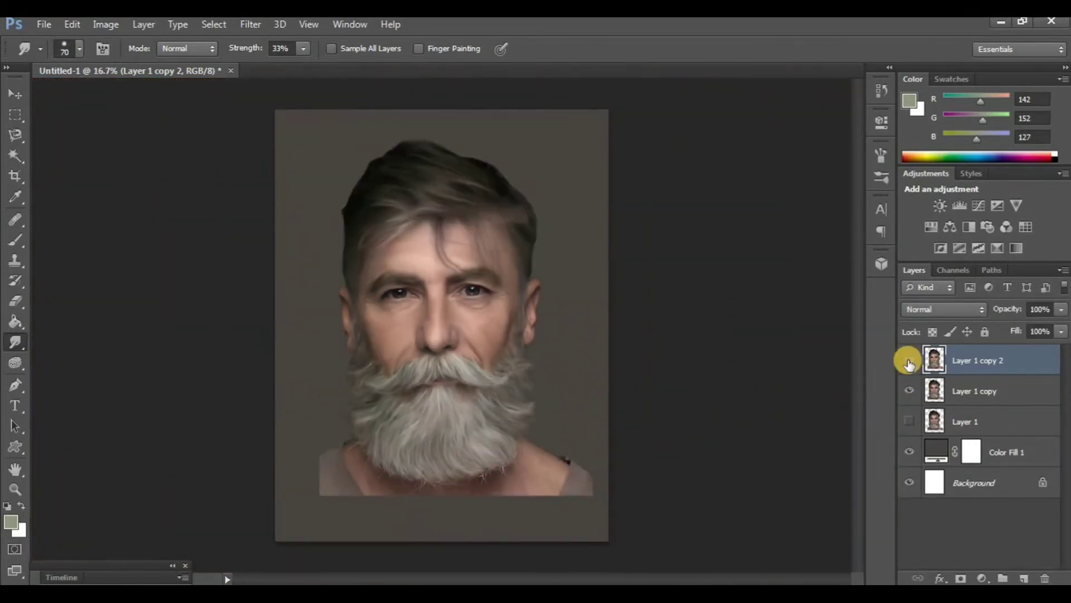
{"action": "scroll", "coordinate": [485, 356], "scroll_direction": "up", "scroll_amount": 2}
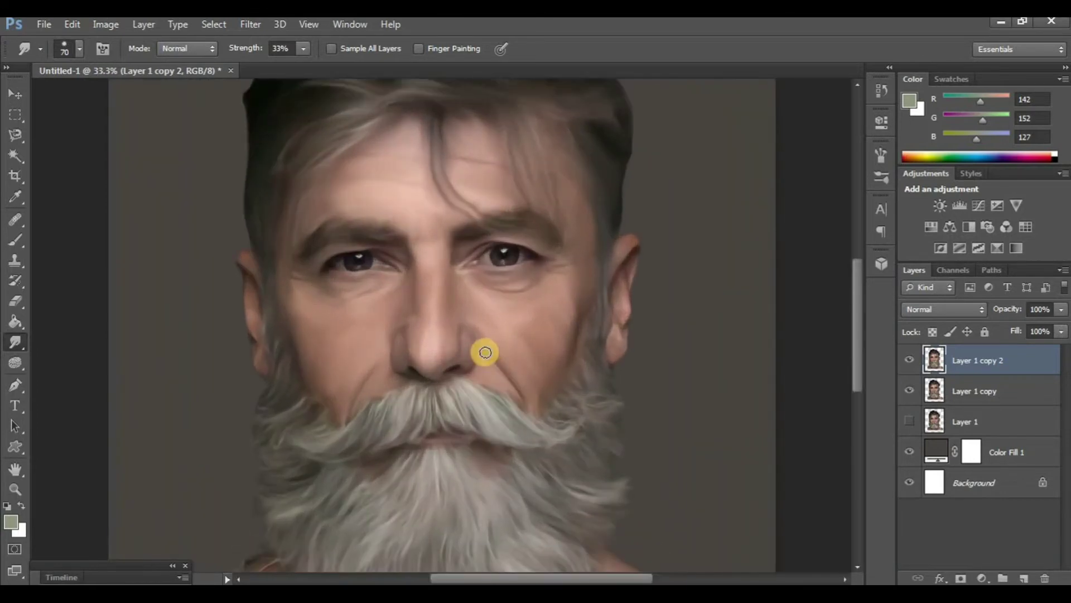
{"action": "scroll", "coordinate": [419, 349], "scroll_direction": "down", "scroll_amount": 3}
{"action": "scroll", "coordinate": [500, 359], "scroll_direction": "down", "scroll_amount": 3}
{"action": "scroll", "coordinate": [500, 359], "scroll_direction": "down", "scroll_amount": 3}
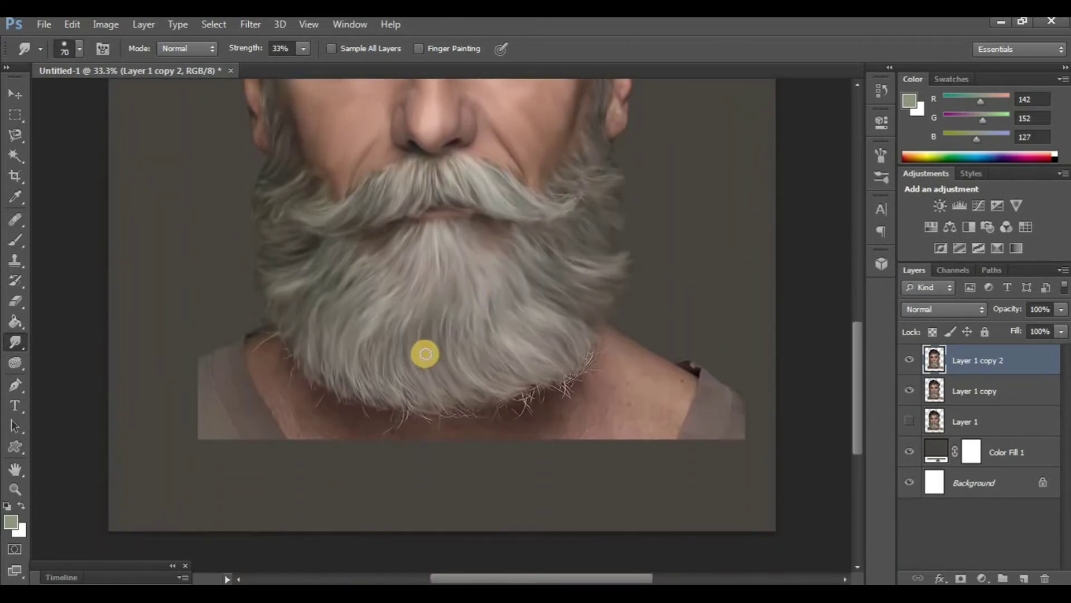
{"action": "scroll", "coordinate": [425, 352], "scroll_direction": "up", "scroll_amount": 1}
{"action": "scroll", "coordinate": [149, 292], "scroll_direction": "up", "scroll_amount": 1}
{"action": "scroll", "coordinate": [242, 352], "scroll_direction": "down", "scroll_amount": 2}
Enlarge the brush and blend the stray white nape hairs into the neck skin.
{"action": "key", "text": "bracketright"}
{"action": "key", "text": "bracketright"}
{"action": "scroll", "coordinate": [216, 323], "scroll_direction": "down", "scroll_amount": 1}
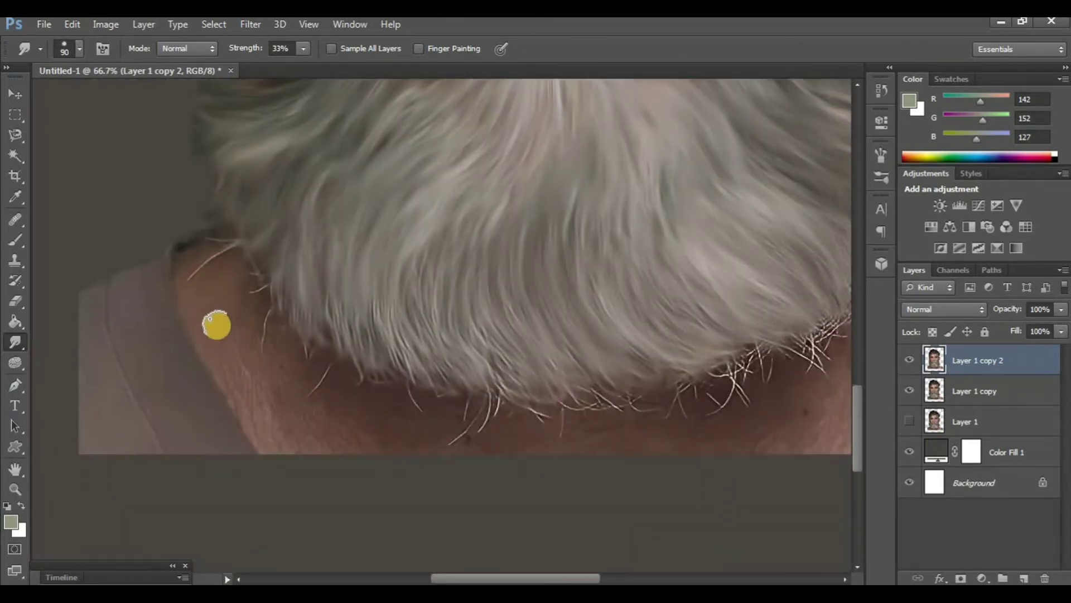
{"action": "scroll", "coordinate": [161, 293], "scroll_direction": "down", "scroll_amount": 1}
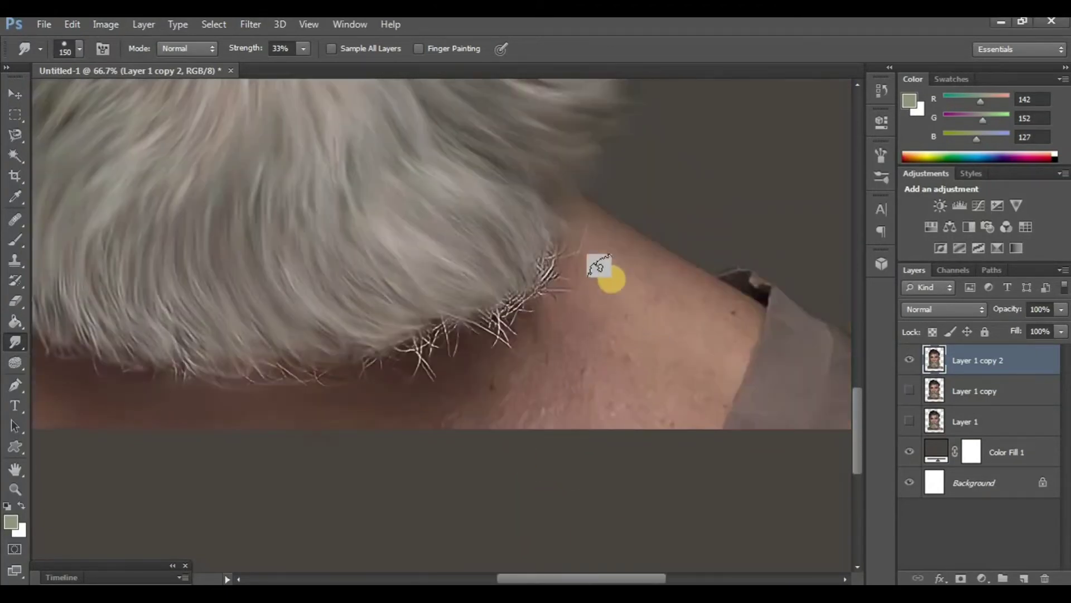
{"action": "mouse_move", "coordinate": [568, 256]}
{"action": "left_mouse_down"}
{"action": "mouse_move", "coordinate": [510, 306]}
{"action": "mouse_move", "coordinate": [524, 337]}
{"action": "left_mouse_up"}
{"action": "mouse_move", "coordinate": [736, 342]}
{"action": "left_mouse_down"}
{"action": "mouse_move", "coordinate": [693, 399]}
{"action": "mouse_move", "coordinate": [646, 390]}
{"action": "mouse_move", "coordinate": [407, 418]}
{"action": "left_mouse_up"}
{"action": "scroll", "coordinate": [544, 467], "scroll_direction": "down", "scroll_amount": 1}
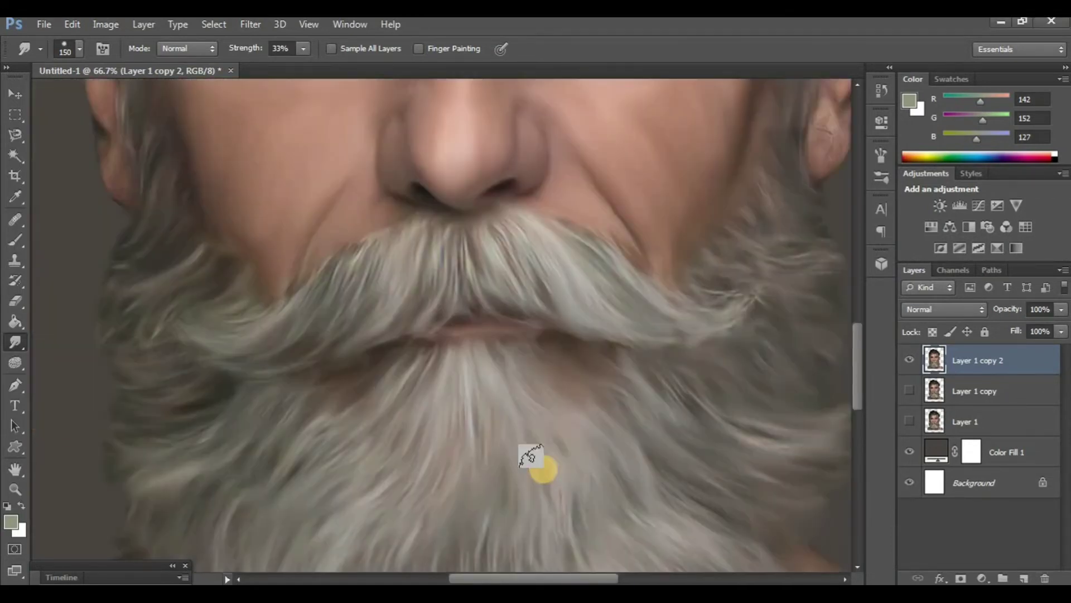
{"action": "scroll", "coordinate": [543, 468], "scroll_direction": "down", "scroll_amount": 1}
{"action": "scroll", "coordinate": [544, 467], "scroll_direction": "down", "scroll_amount": 1}
{"action": "scroll", "coordinate": [543, 467], "scroll_direction": "down", "scroll_amount": 1}
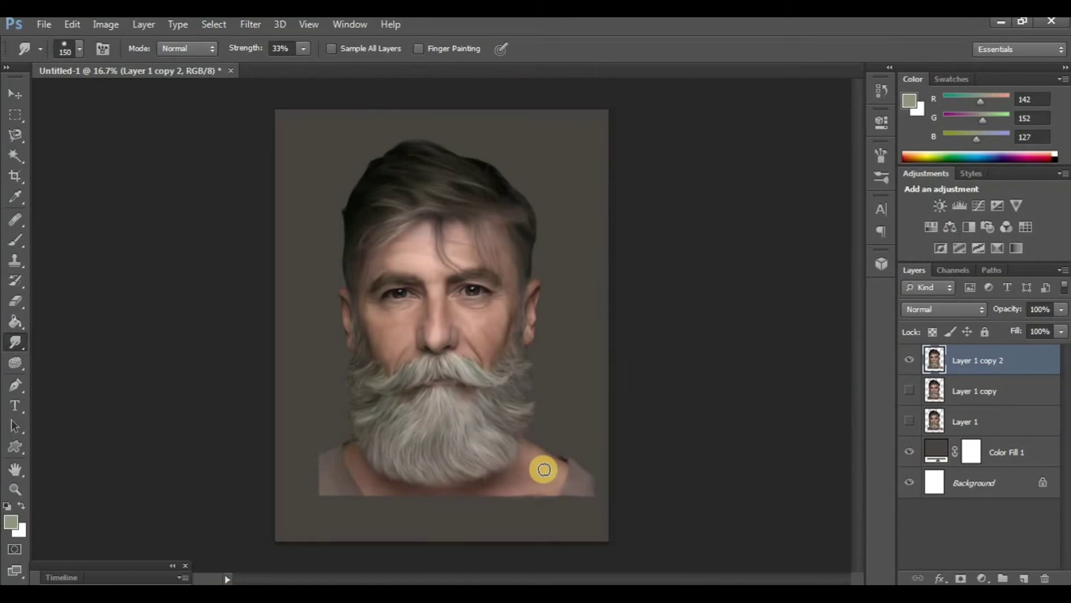
Duplicate the portrait layer, add an empty layer above Color Fill 1, and pick a large soft round brush.
{"action": "key", "text": "ctrl+j"}
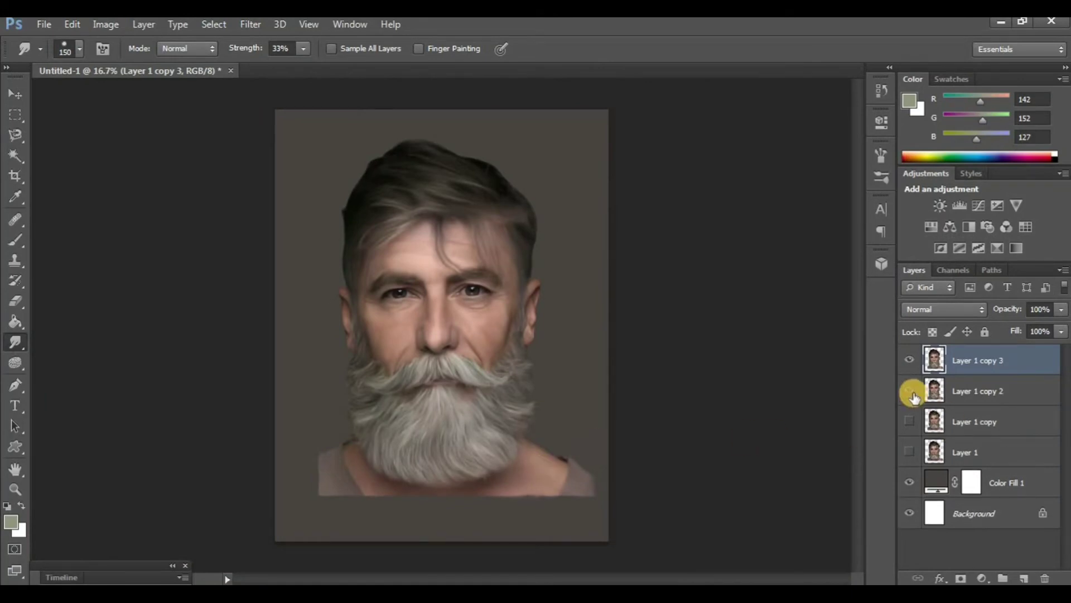
{"action": "left_click", "coordinate": [1010, 483]}
{"action": "left_click", "coordinate": [1023, 577]}
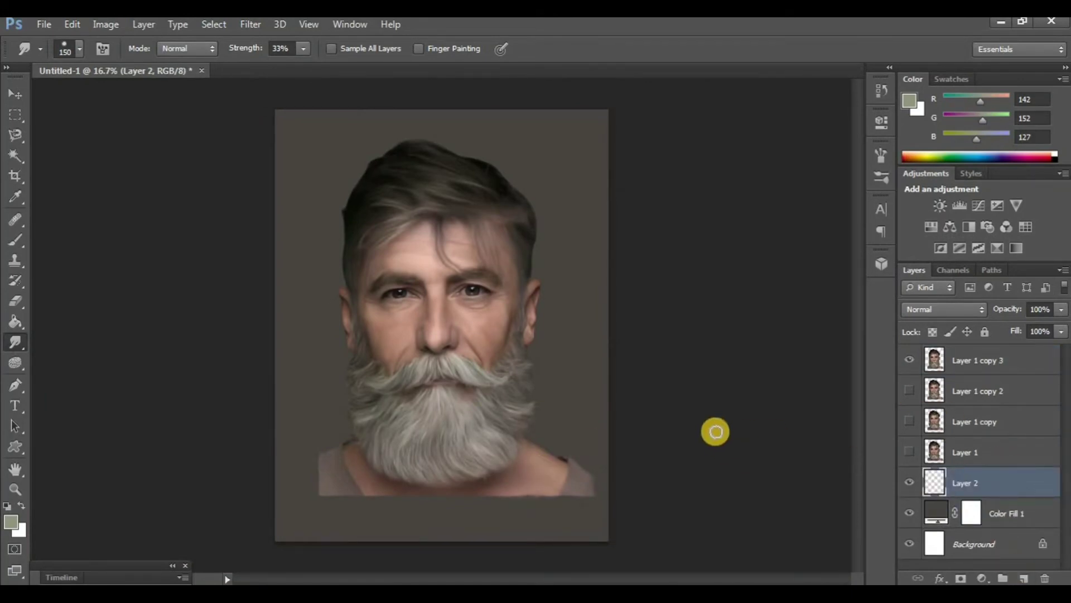
{"action": "key", "text": "b"}
{"action": "right_click", "coordinate": [120, 111]}
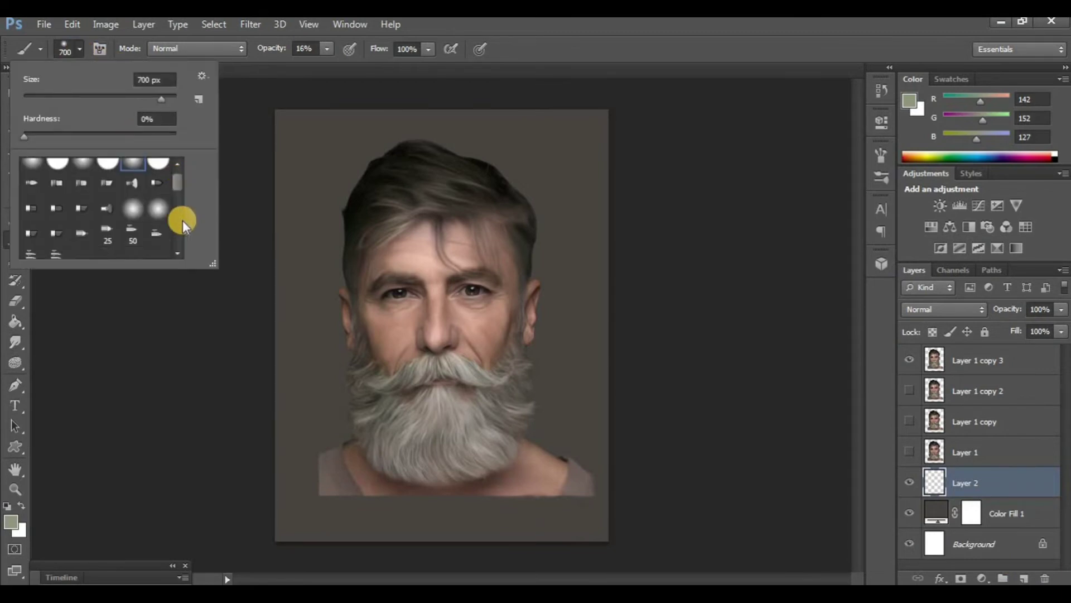
{"action": "double_click", "coordinate": [31, 242]}
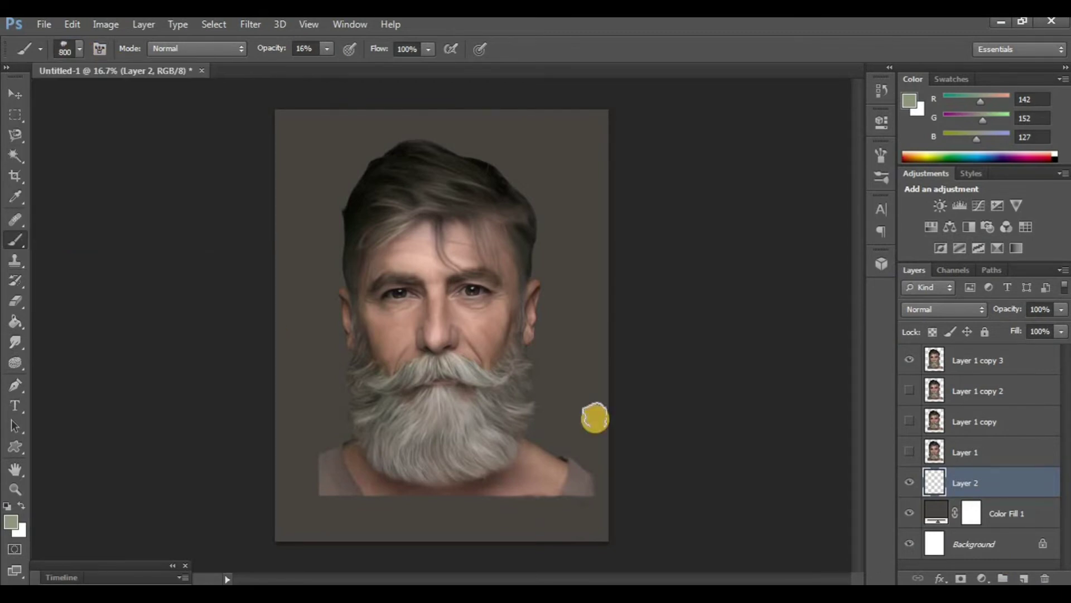
Set the foreground colour to the muted olive-grey #92947d.
{"action": "left_click", "coordinate": [10, 522]}
{"action": "left_click", "coordinate": [852, 395]}
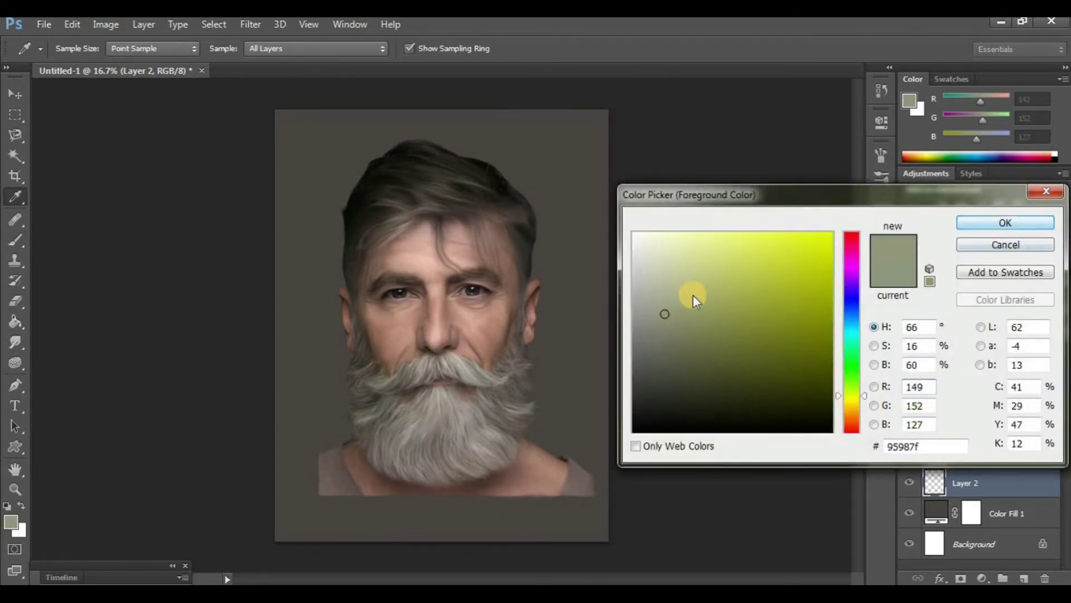
{"action": "key", "text": "Return"}
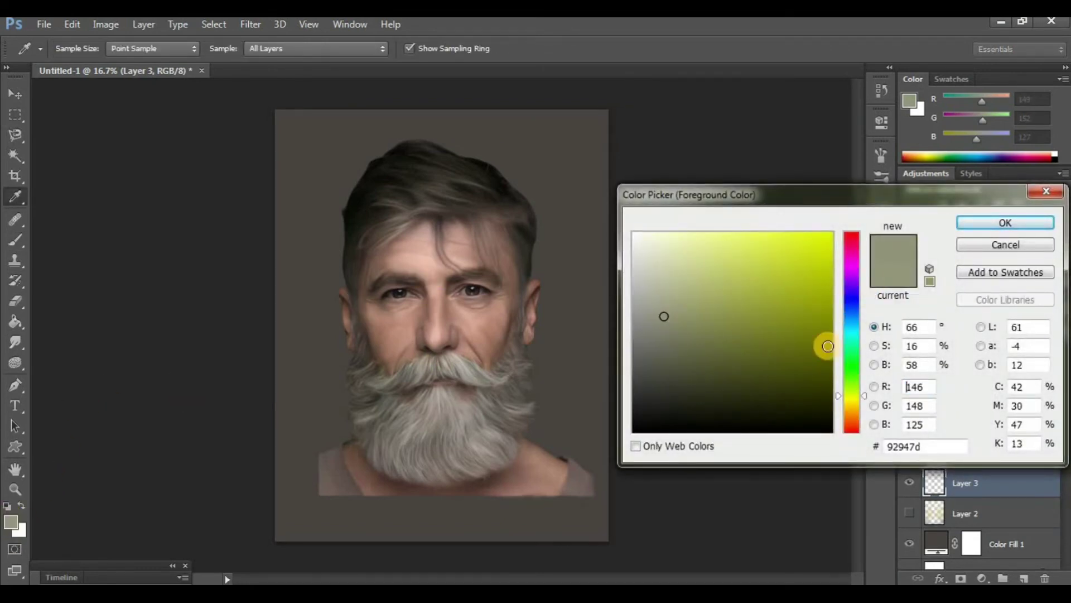
{"action": "left_click_drag", "start_coordinate": [848, 404], "coordinate": [848, 392]}
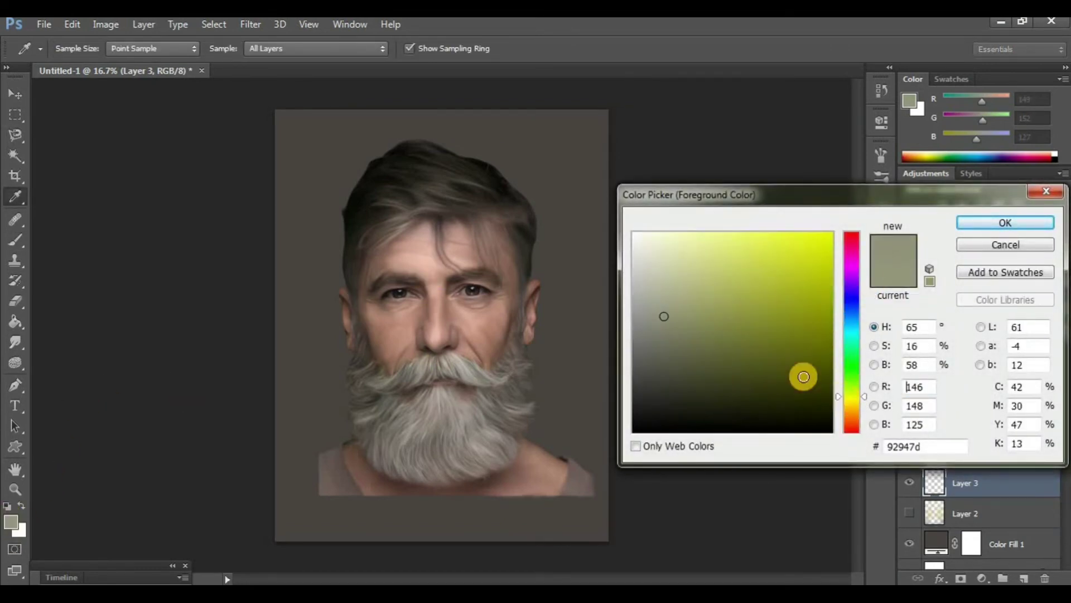
{"action": "left_click", "coordinate": [976, 225]}
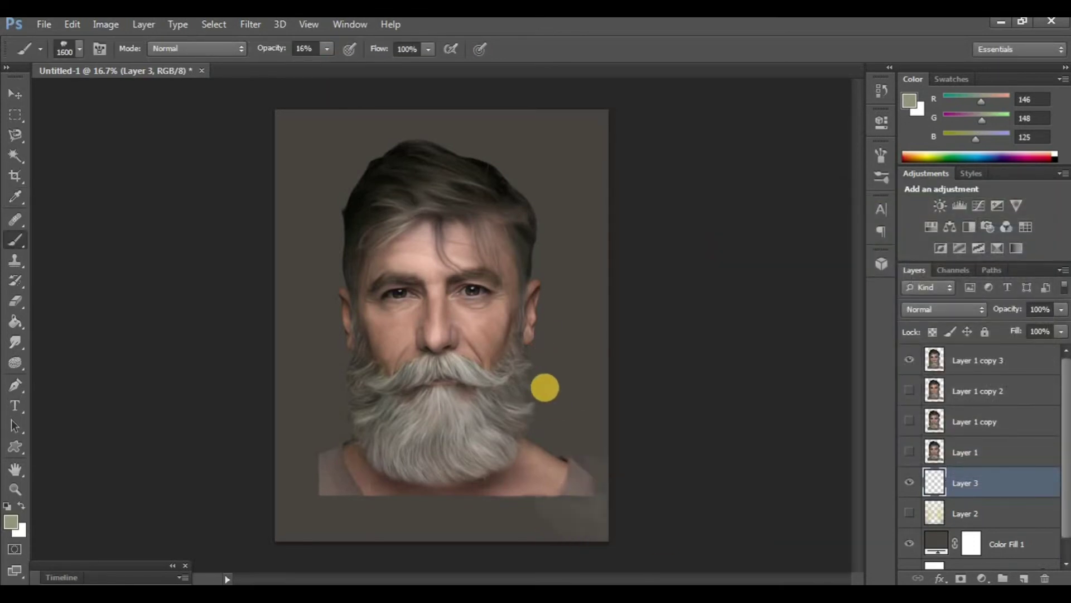
Paint a soft glow stroke into the background and change the paint to a more olive grey.
{"action": "mouse_move", "coordinate": [544, 387]}
{"action": "left_mouse_down"}
{"action": "mouse_move", "coordinate": [428, 516]}
{"action": "mouse_move", "coordinate": [292, 476]}
{"action": "mouse_move", "coordinate": [350, 365]}
{"action": "left_mouse_up"}
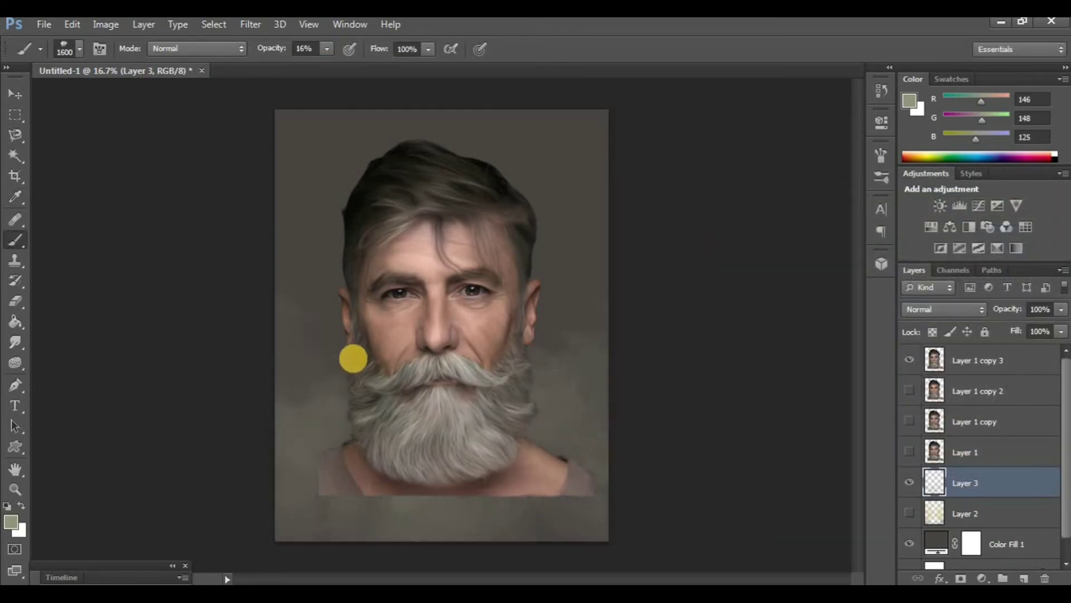
{"action": "left_click", "coordinate": [11, 521]}
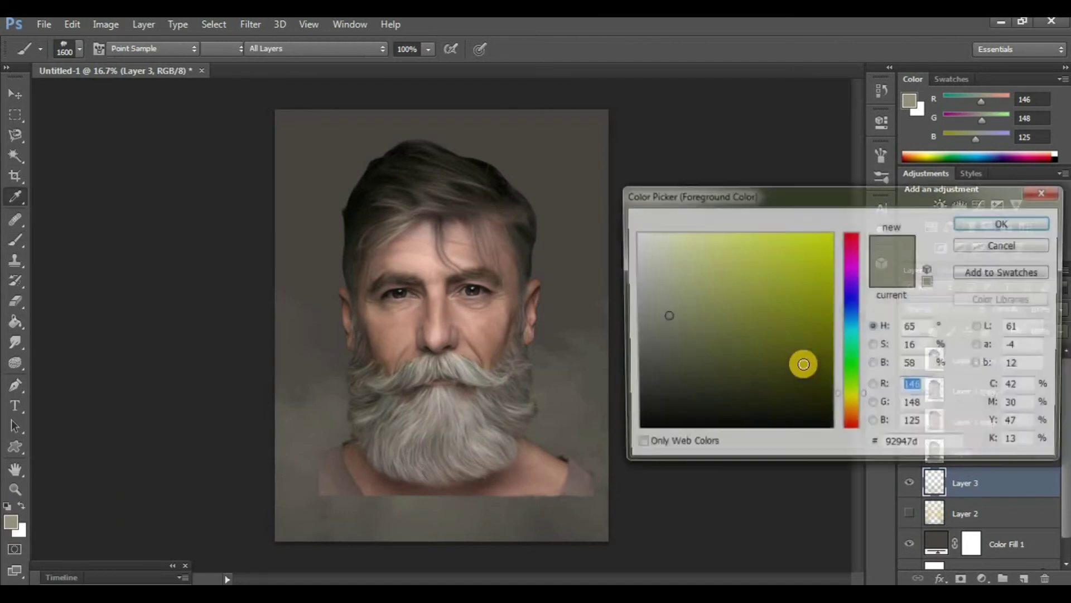
{"action": "left_click", "coordinate": [680, 315]}
{"action": "left_click", "coordinate": [1005, 223]}
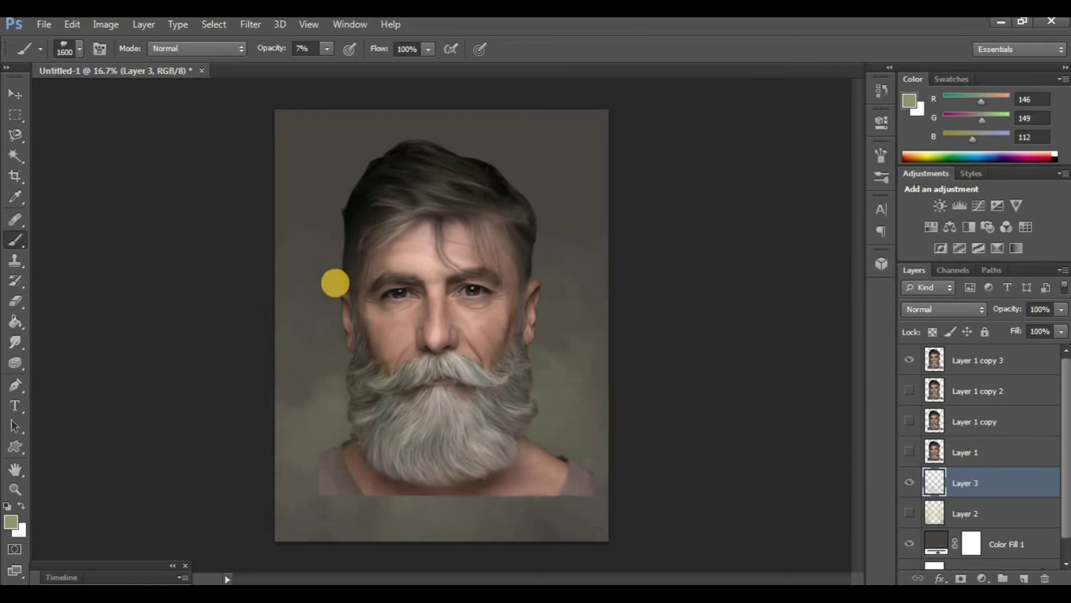
{"action": "left_click", "coordinate": [10, 522]}
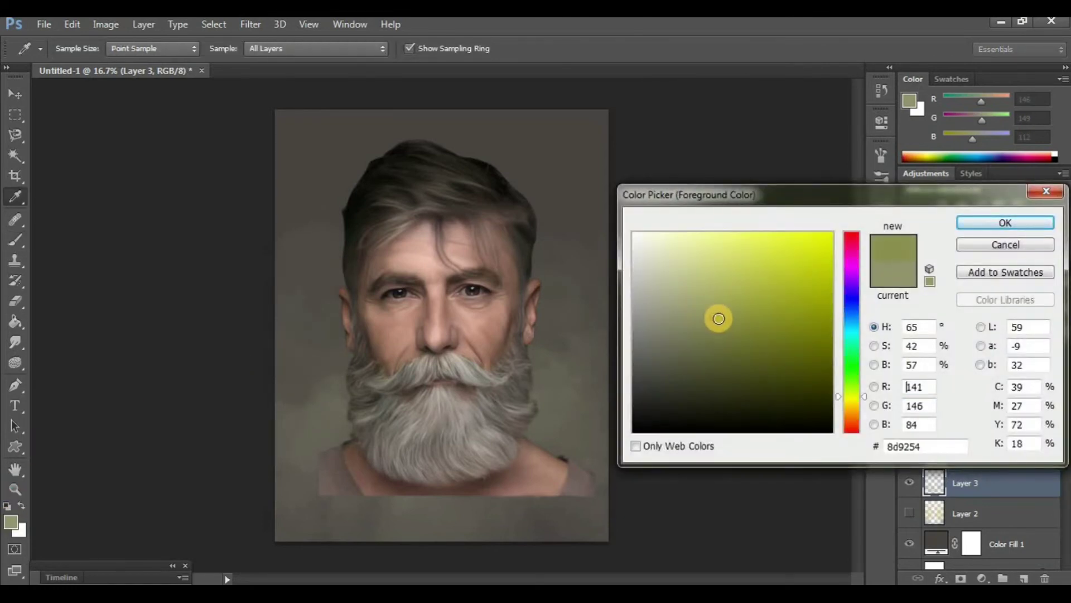
{"action": "left_click", "coordinate": [1005, 223]}
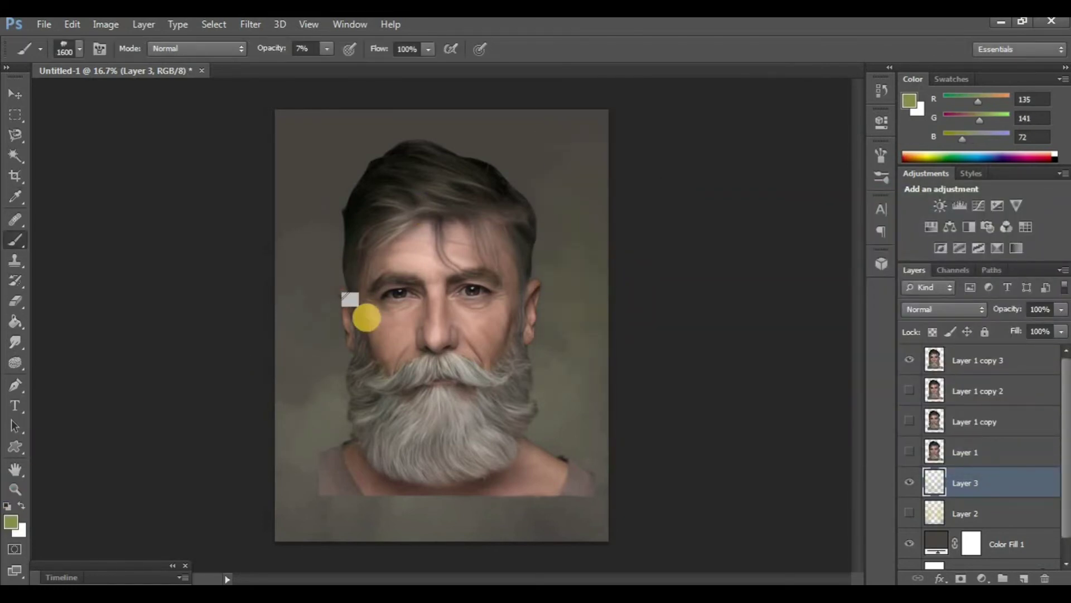
Choose a brighter yellow-olive foreground colour (175,180,40).
{"action": "left_click", "coordinate": [11, 521]}
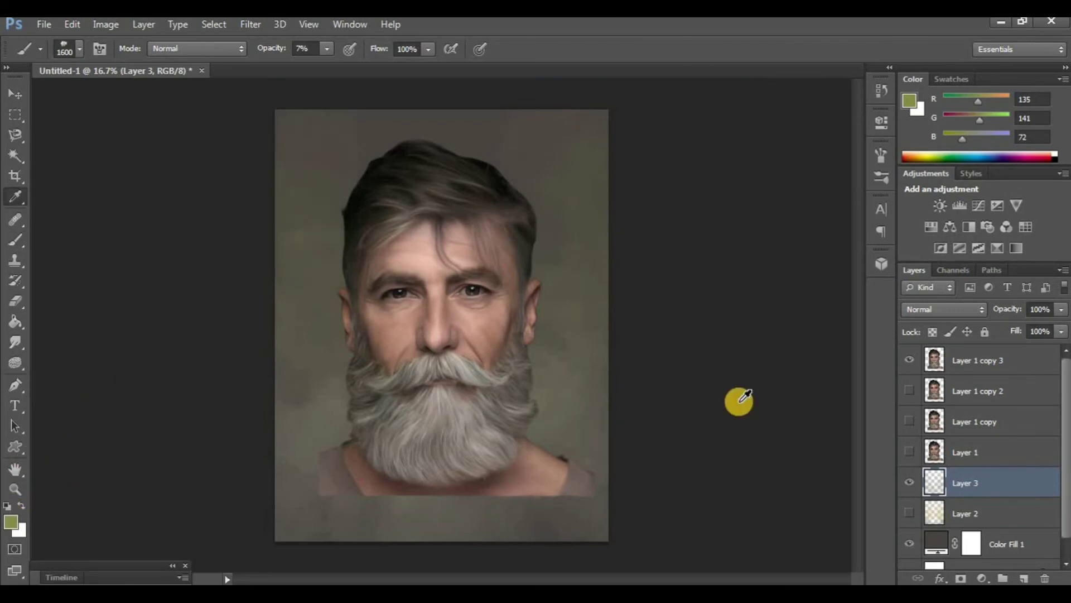
{"action": "left_click", "coordinate": [767, 303]}
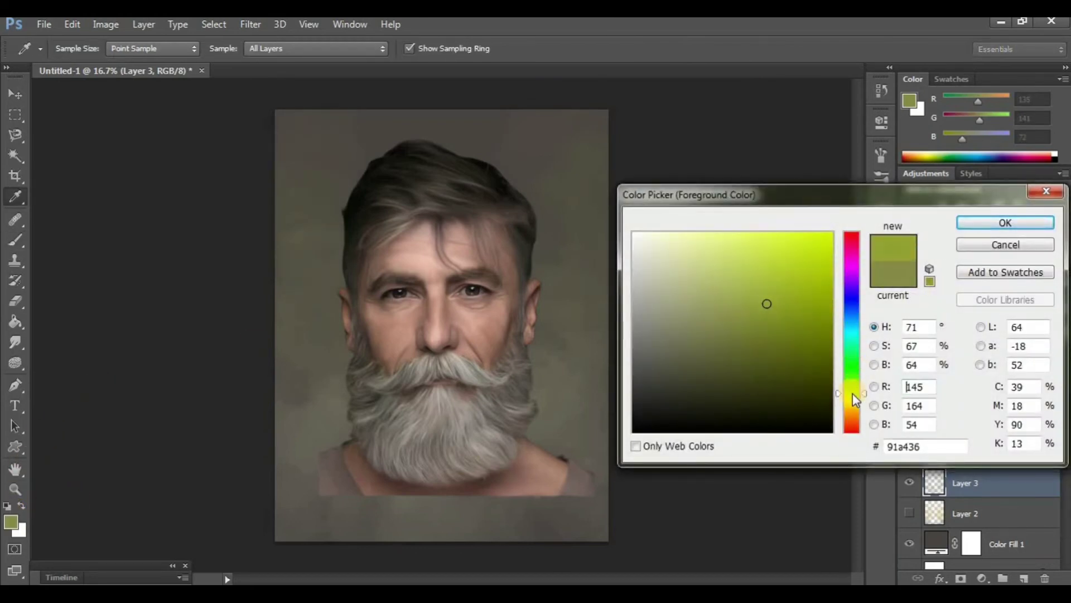
{"action": "left_click_drag", "start_coordinate": [855, 404], "coordinate": [856, 399]}
{"action": "left_click_drag", "start_coordinate": [773, 311], "coordinate": [789, 291]}
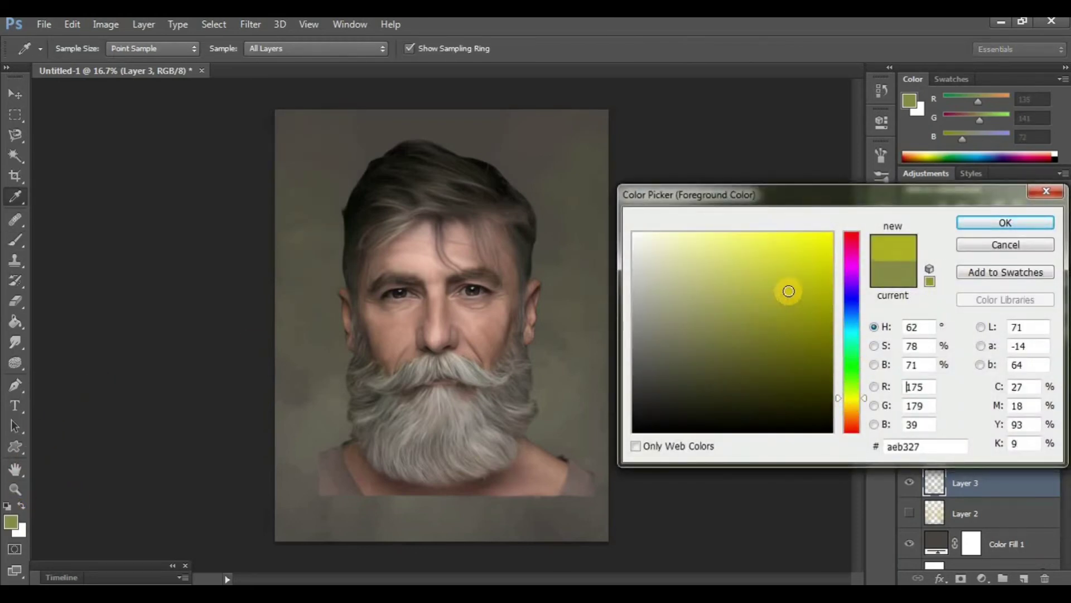
{"action": "left_click", "coordinate": [1035, 226]}
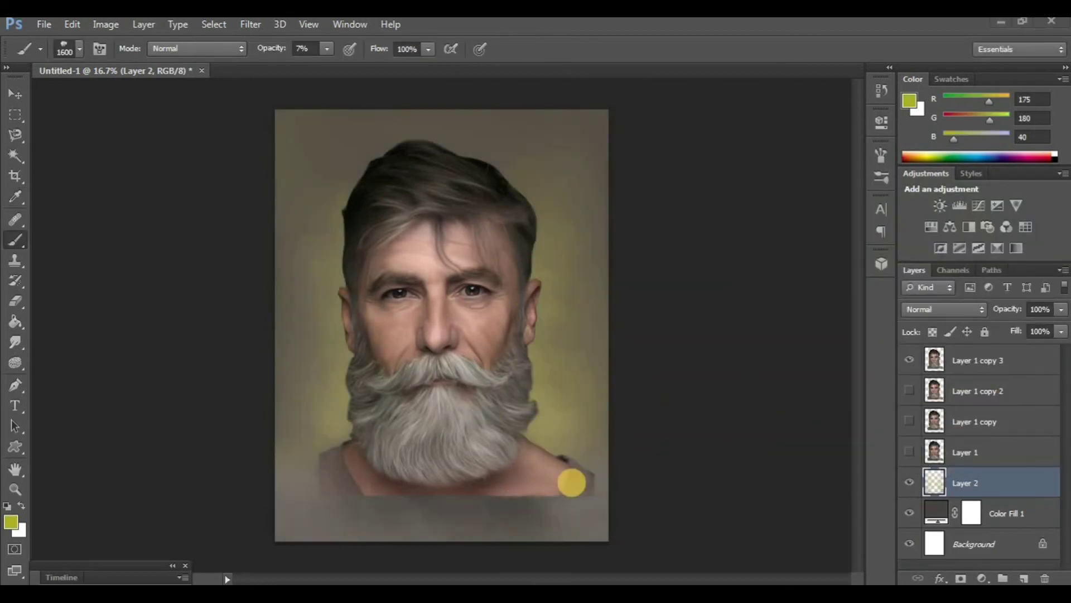
With the Smudge tool on Layer 1 copy 3, smear the left shoulder edge into the background.
{"action": "left_click", "coordinate": [971, 362]}
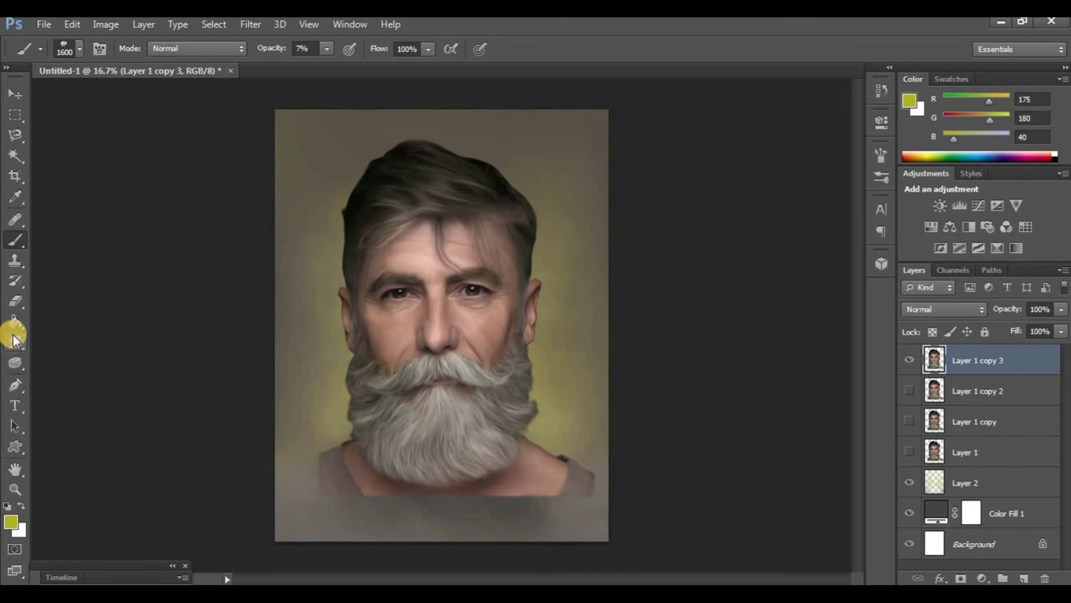
{"action": "left_click", "coordinate": [15, 342]}
{"action": "key", "text": "ctrl+plus"}
{"action": "scroll", "coordinate": [359, 390], "scroll_direction": "down", "scroll_amount": 3}
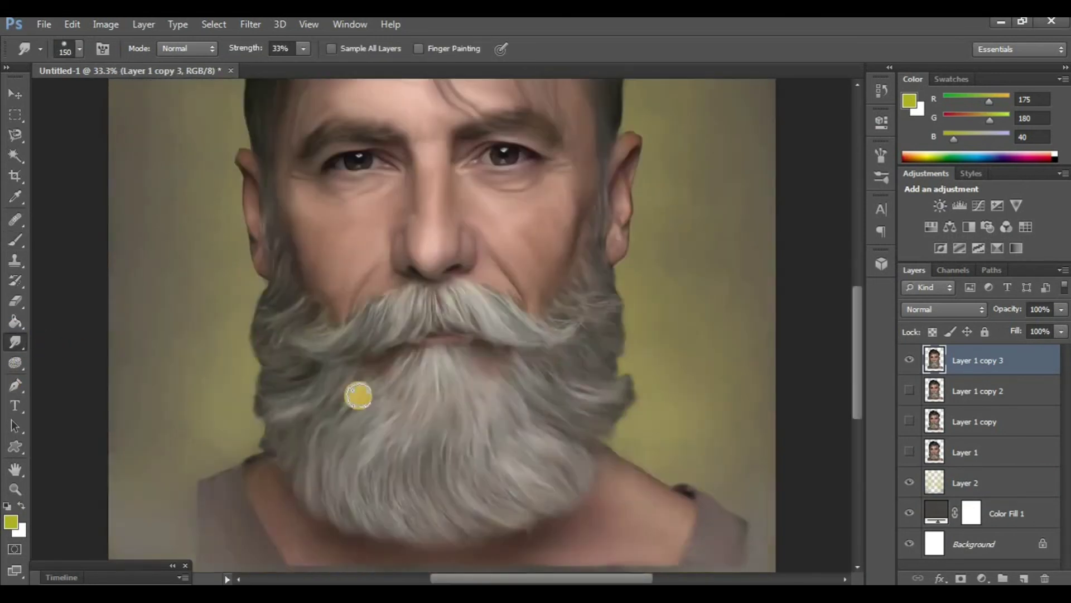
{"action": "scroll", "coordinate": [343, 398], "scroll_direction": "down", "scroll_amount": 5}
{"action": "left_click_drag", "start_coordinate": [198, 313], "coordinate": [210, 393]}
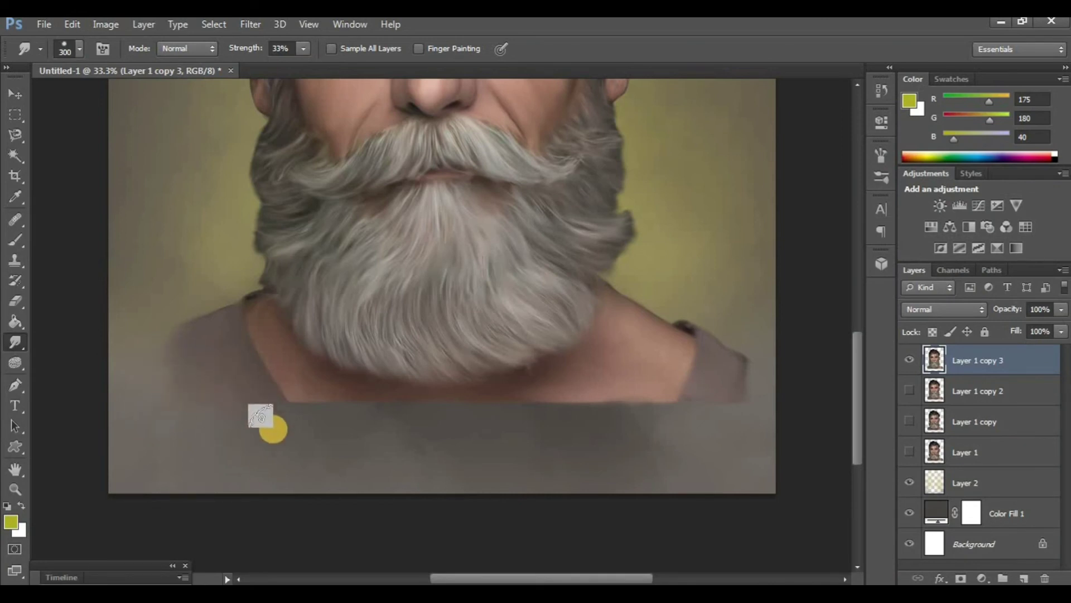
Smear the lower-left shoulder into the backdrop with Layer 2's glow hidden, then add a new layer.
{"action": "left_click", "coordinate": [909, 482]}
{"action": "mouse_move", "coordinate": [245, 382]}
{"action": "left_mouse_down"}
{"action": "mouse_move", "coordinate": [194, 445]}
{"action": "mouse_move", "coordinate": [234, 385]}
{"action": "mouse_move", "coordinate": [310, 444]}
{"action": "left_mouse_up"}
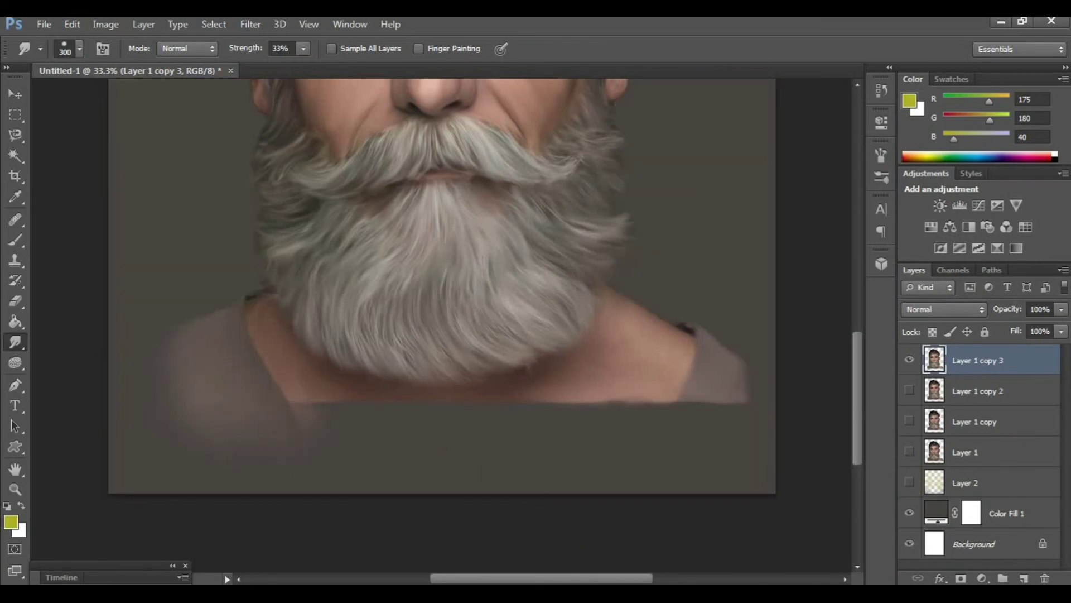
{"action": "scroll", "coordinate": [558, 469], "scroll_direction": "down", "scroll_amount": 1}
{"action": "scroll", "coordinate": [558, 469], "scroll_direction": "down", "scroll_amount": 1}
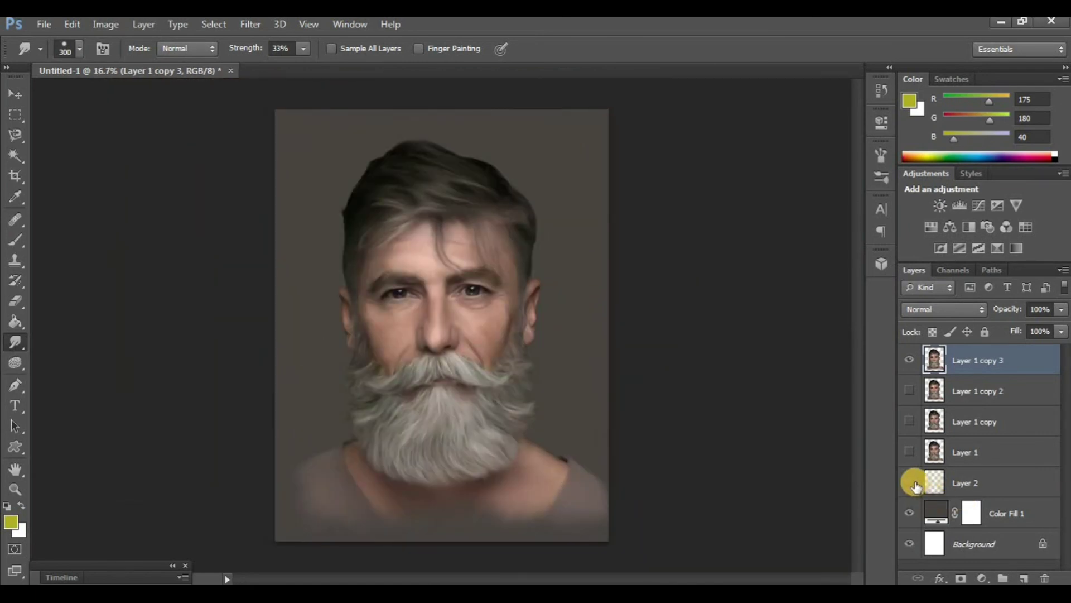
{"action": "left_click", "coordinate": [911, 483]}
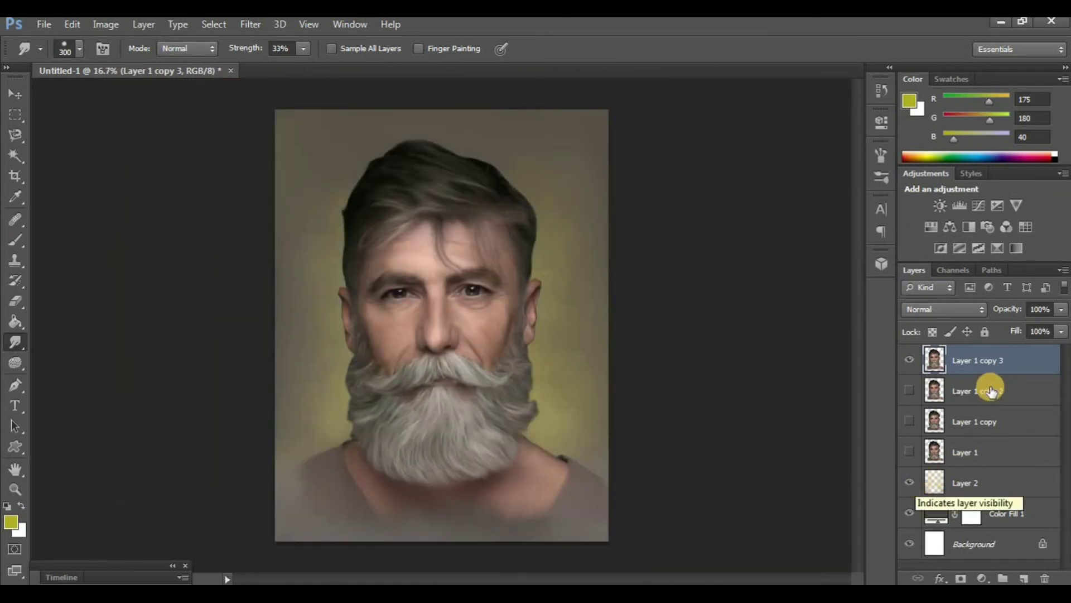
{"action": "key", "text": "ctrl+shift+alt+n"}
Set up the brush and sample a dark brown-grey from the painting.
{"action": "key", "text": "b"}
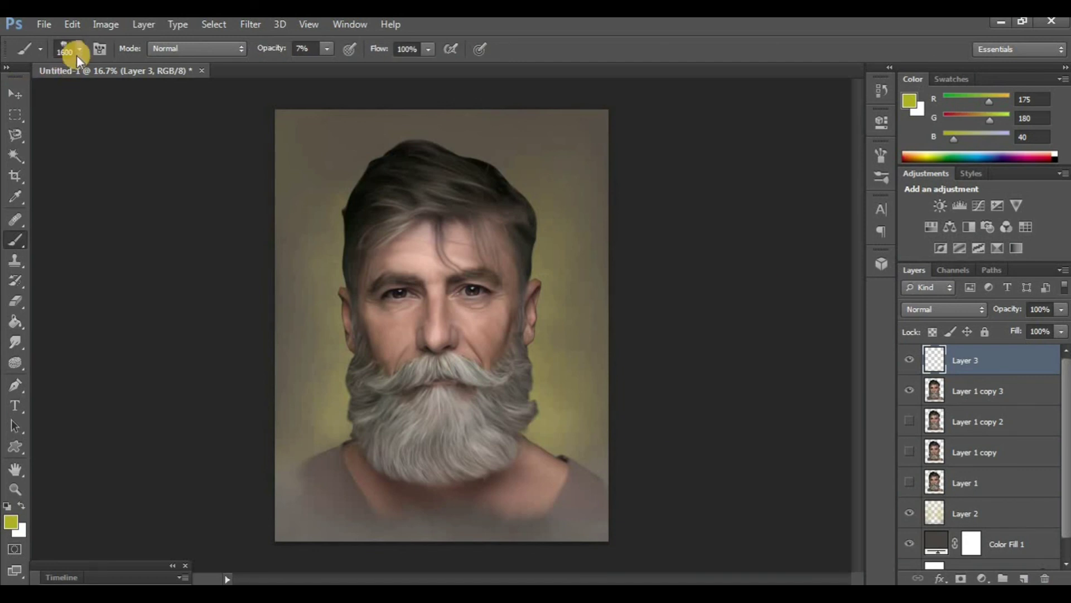
{"action": "left_click", "coordinate": [69, 49]}
{"action": "double_click", "coordinate": [133, 169]}
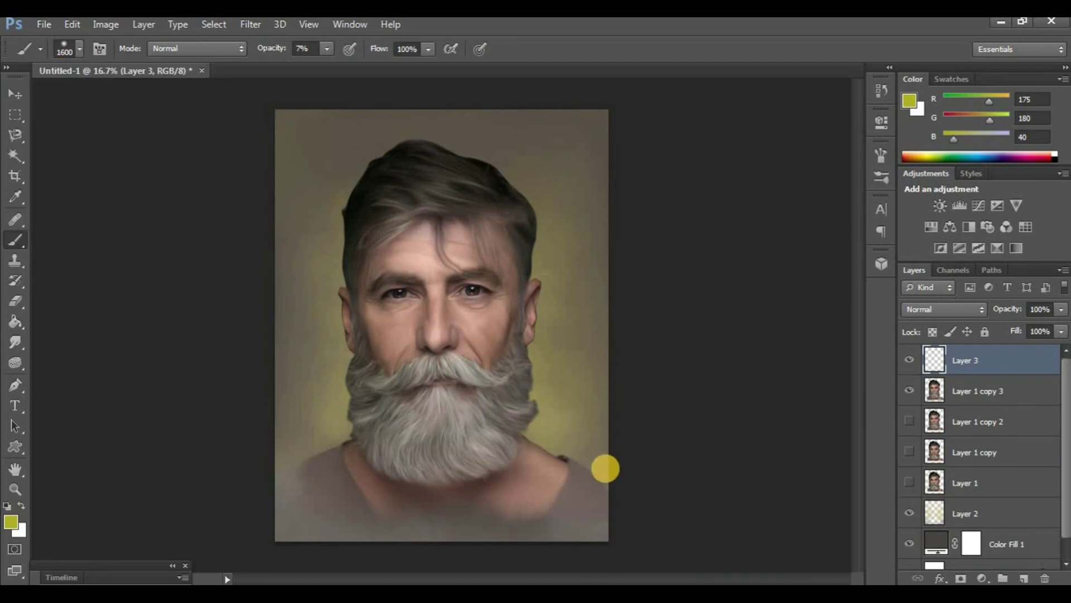
{"action": "left_click", "coordinate": [598, 132], "text": "alt"}
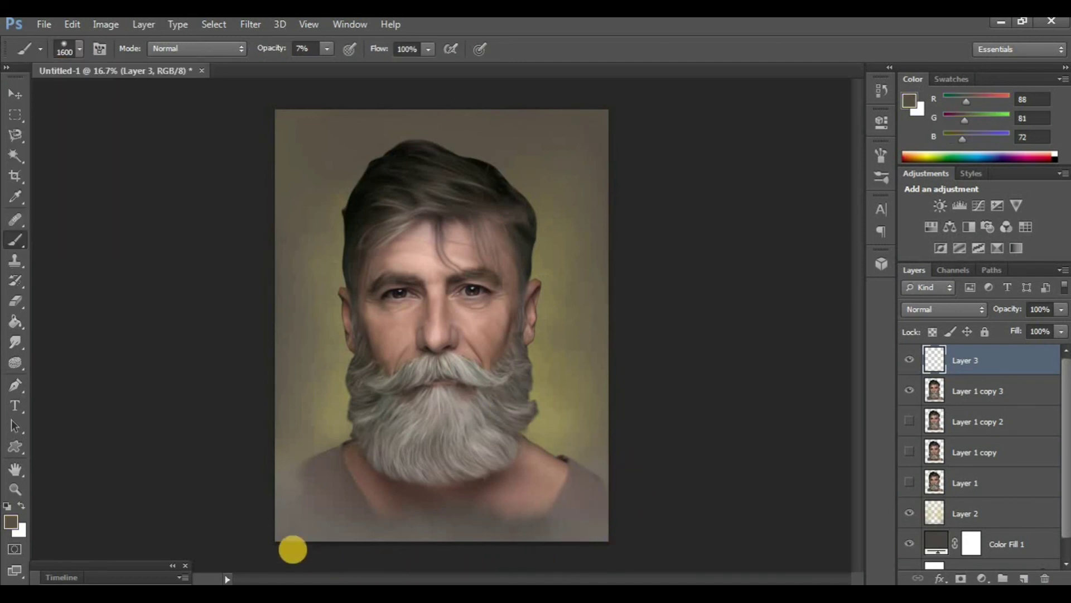
{"action": "key", "text": "r"}
{"action": "key", "text": "alt+bracketleft"}
Compare Layer 3's shading on and off, then select the Pencil tool and sample a yellowish background colour.
{"action": "left_click", "coordinate": [909, 365]}
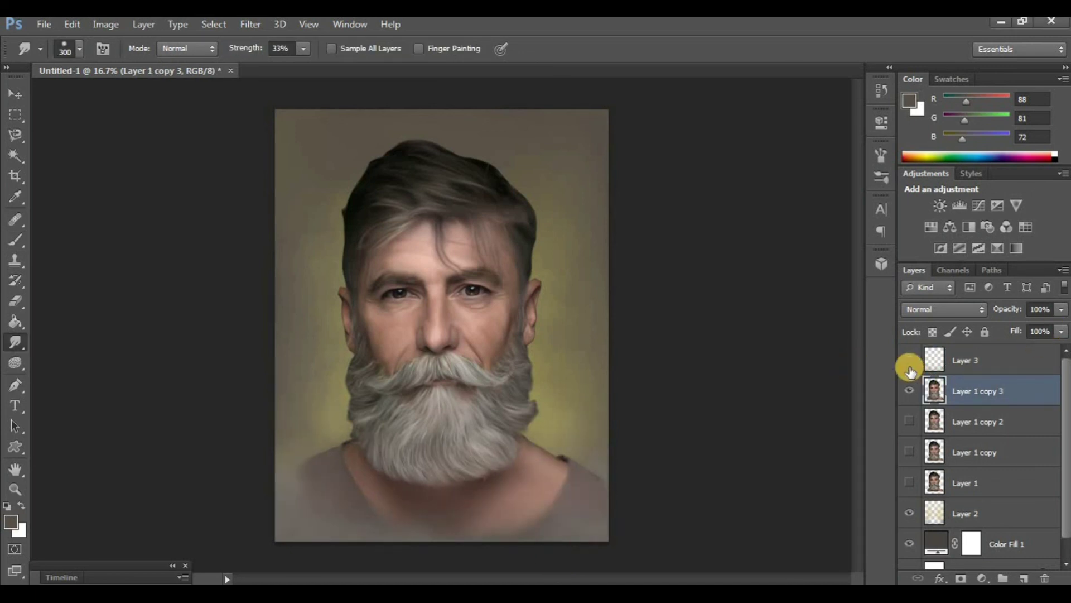
{"action": "left_click", "coordinate": [910, 368]}
{"action": "left_click", "coordinate": [911, 367]}
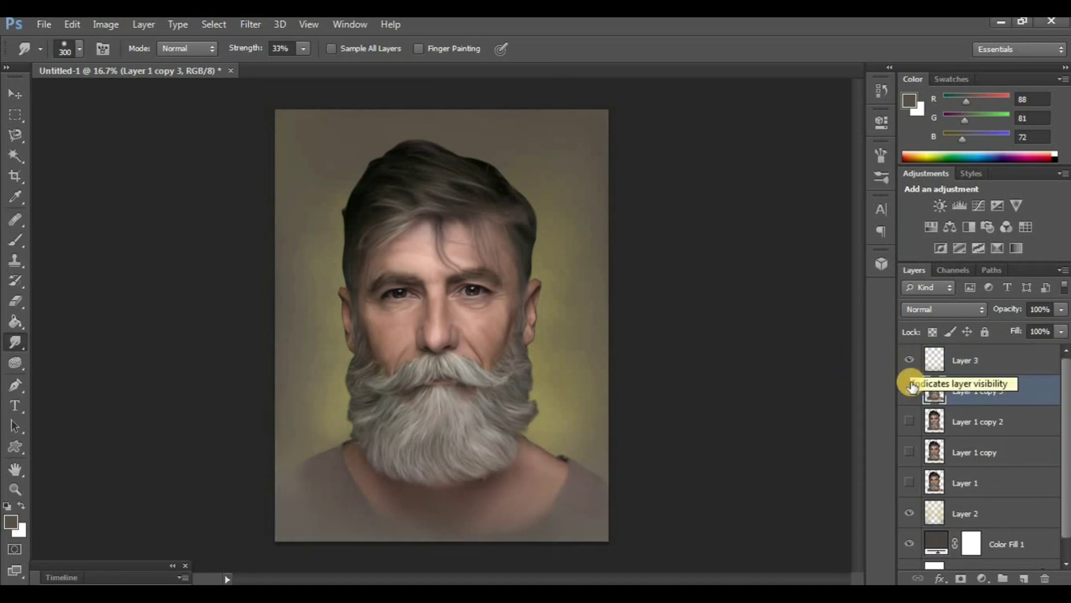
{"action": "left_click", "coordinate": [965, 360]}
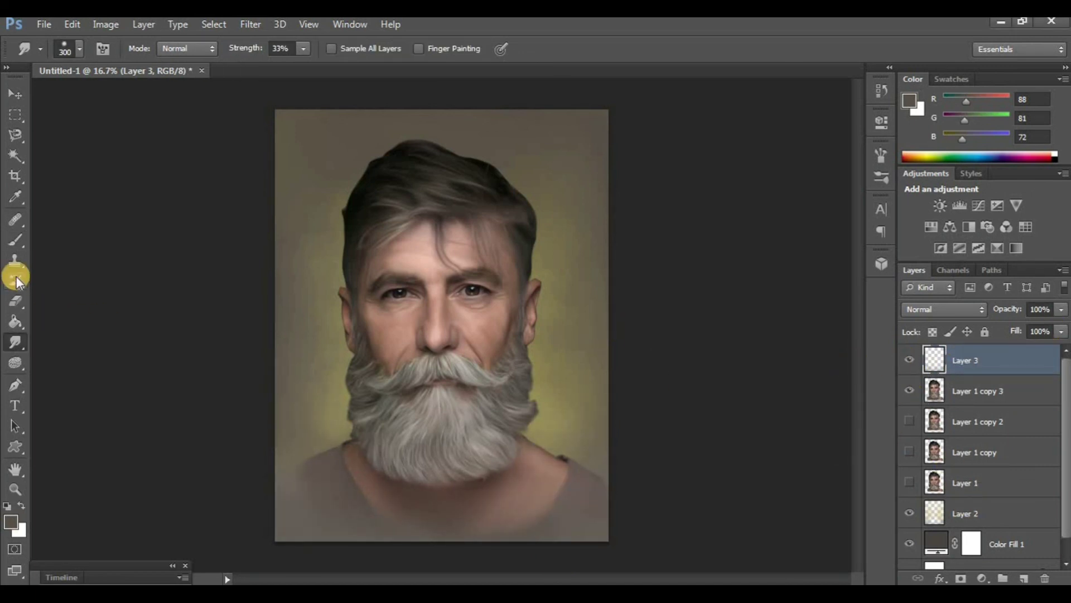
{"action": "left_click_drag", "start_coordinate": [16, 241], "coordinate": [62, 249]}
{"action": "left_click", "coordinate": [63, 252]}
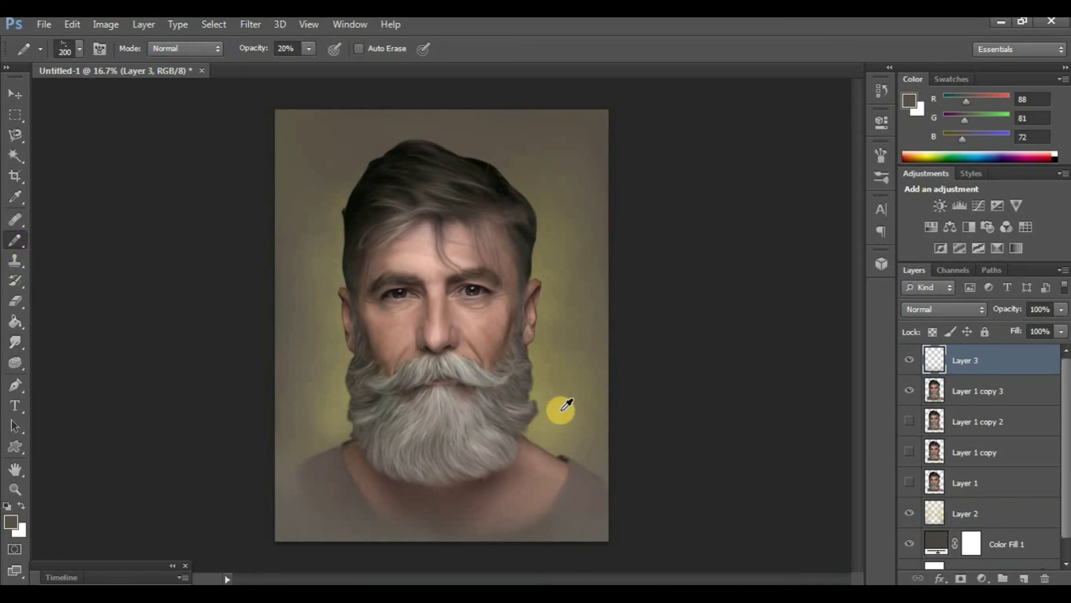
{"action": "left_click", "coordinate": [561, 413], "text": "alt"}
Hide all panels, zoom to 50%, and scroll down to the beard and neck.
{"action": "key", "text": "Tab"}
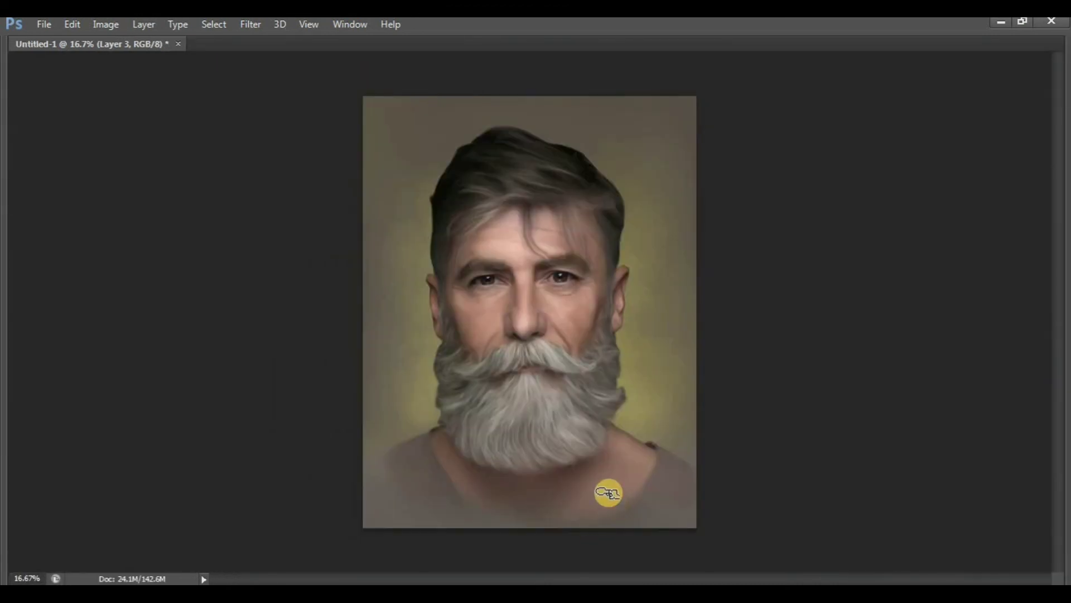
{"action": "key", "text": "ctrl+plus"}
{"action": "key", "text": "ctrl+plus"}
{"action": "scroll", "coordinate": [808, 452], "scroll_direction": "down", "scroll_amount": 5}
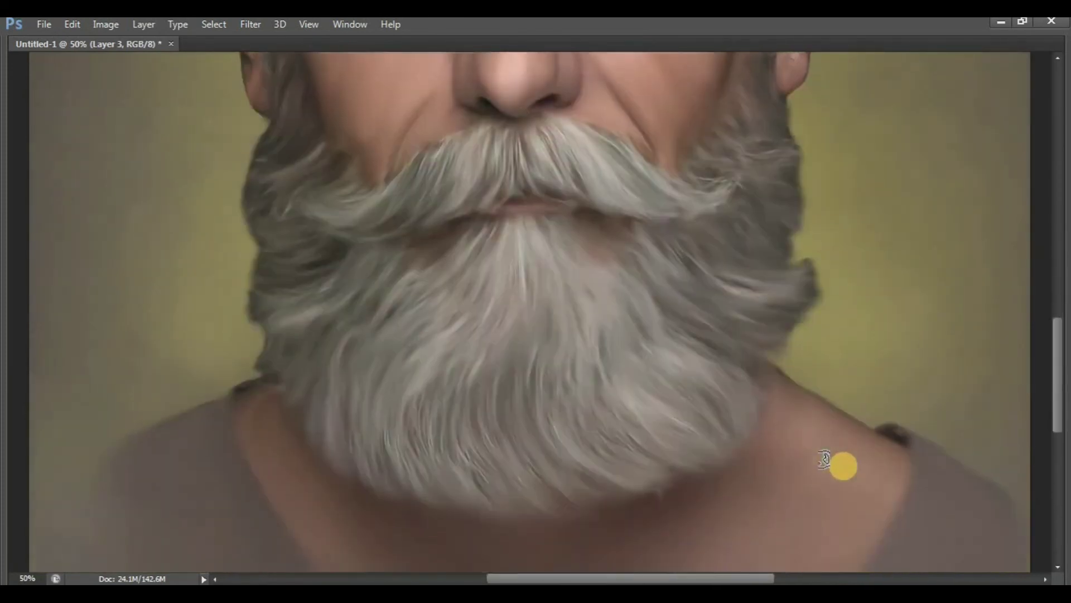
{"action": "scroll", "coordinate": [842, 464], "scroll_direction": "down", "scroll_amount": 3}
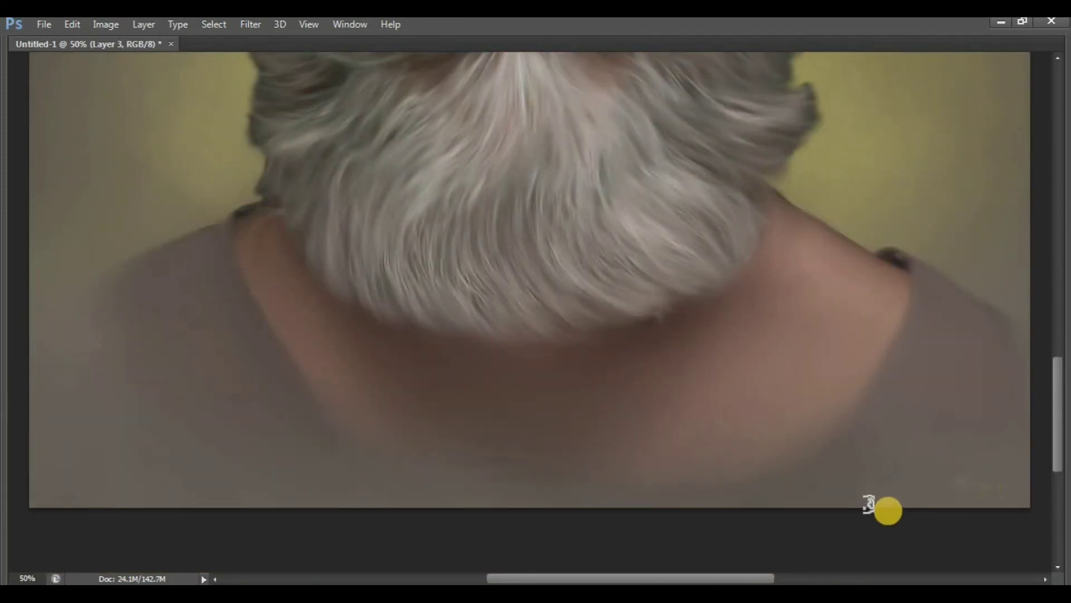